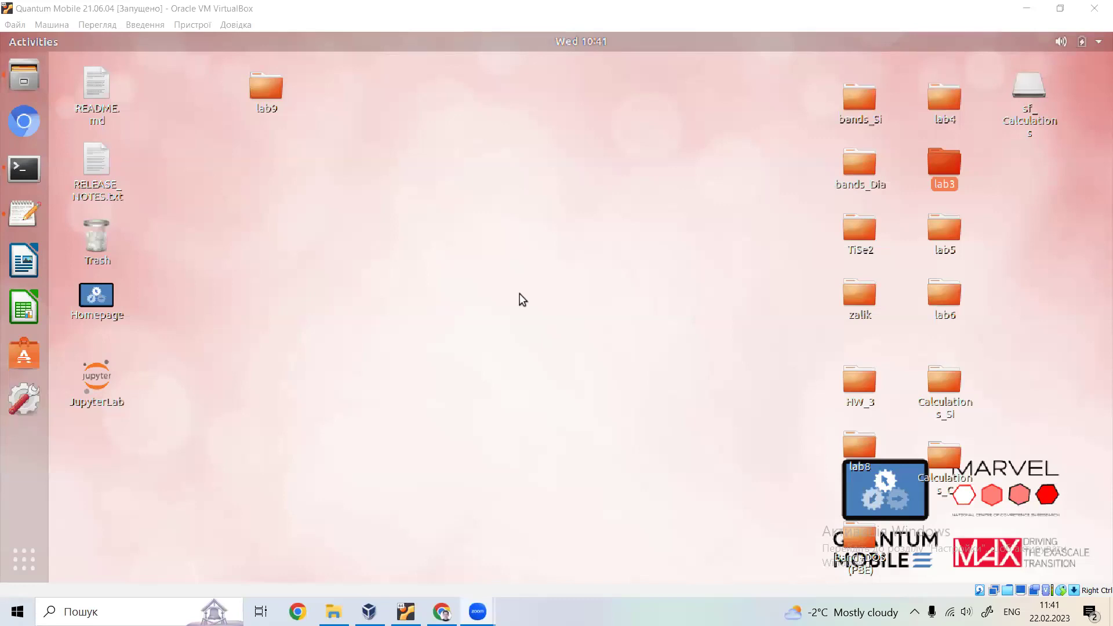
Open the file manager window showing the scf folder inside lab9
{"action": "left_click", "coordinate": [264, 79]}
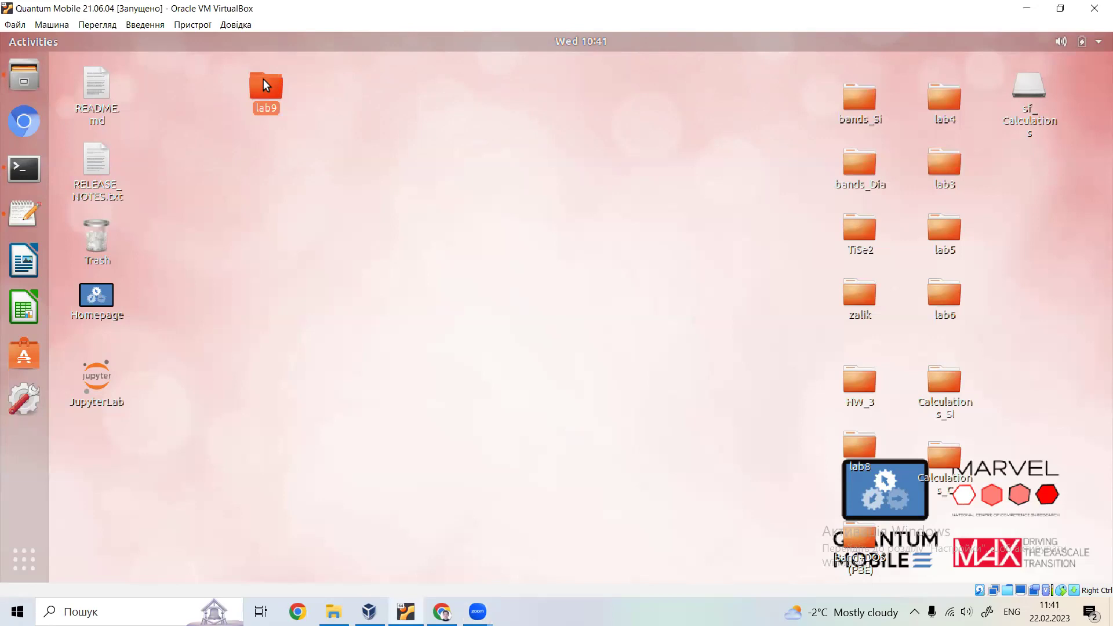
{"action": "left_click", "coordinate": [24, 75]}
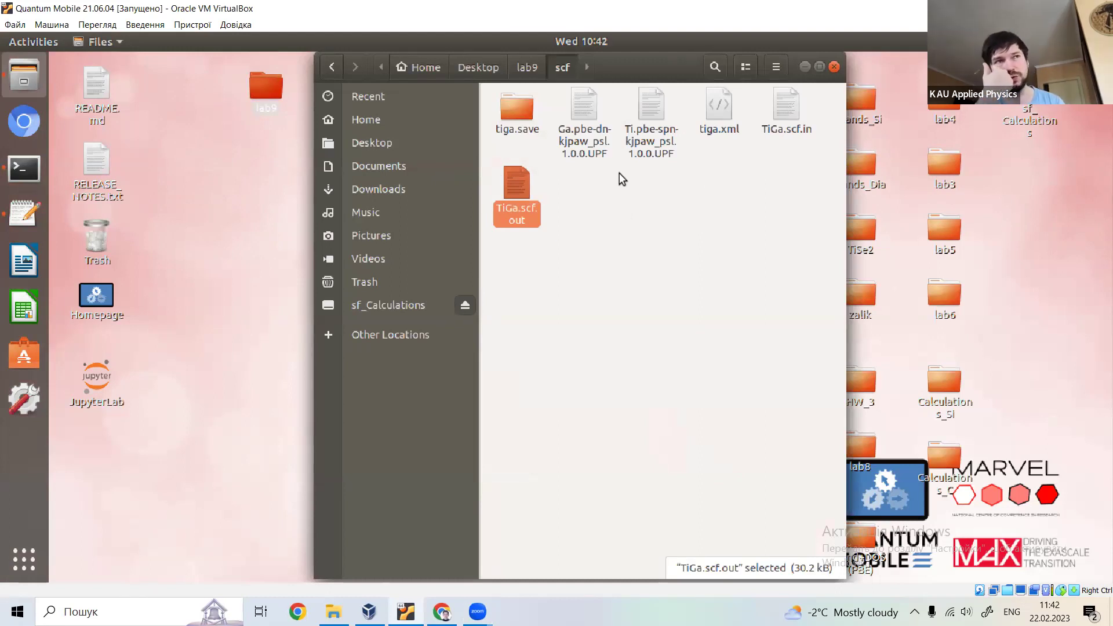
{"action": "left_click", "coordinate": [782, 124]}
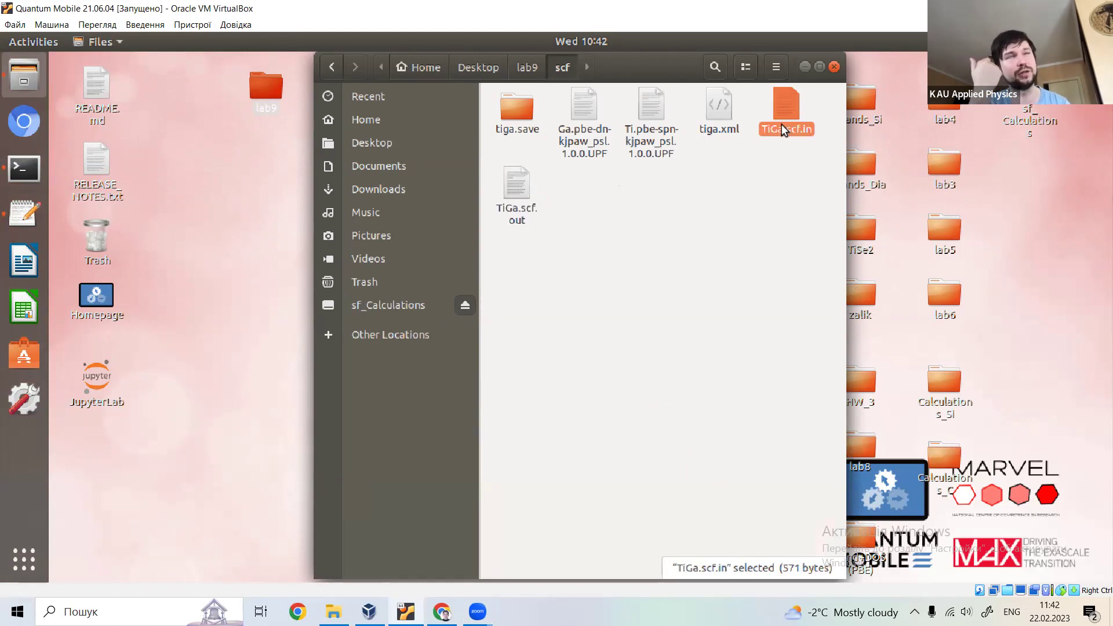
{"action": "left_click", "coordinate": [518, 120], "text": "shift"}
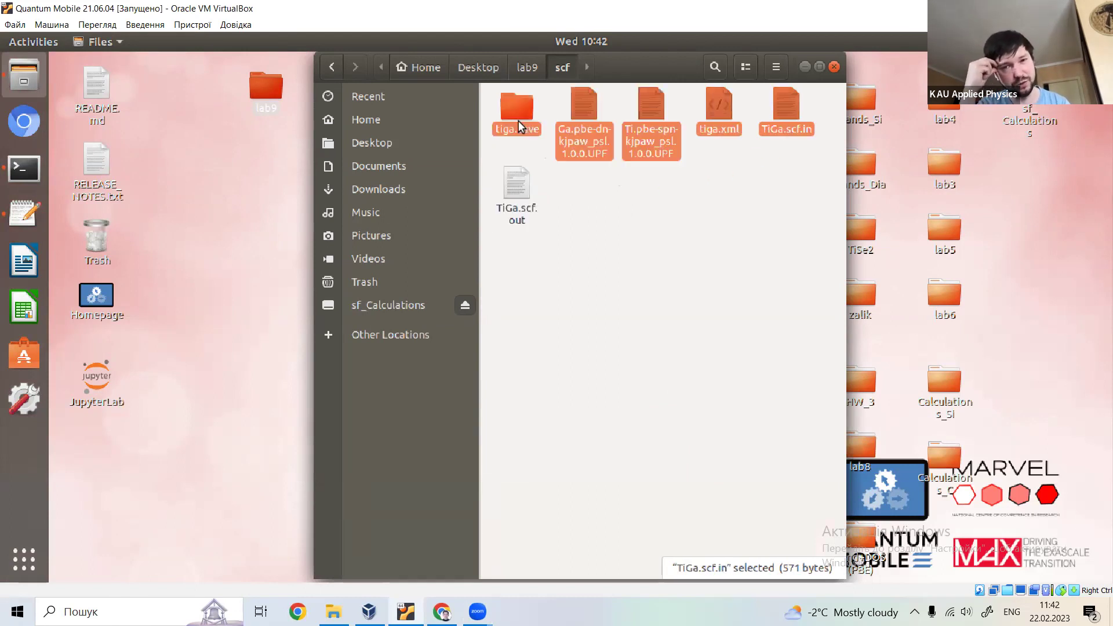
{"action": "left_click", "coordinate": [771, 283]}
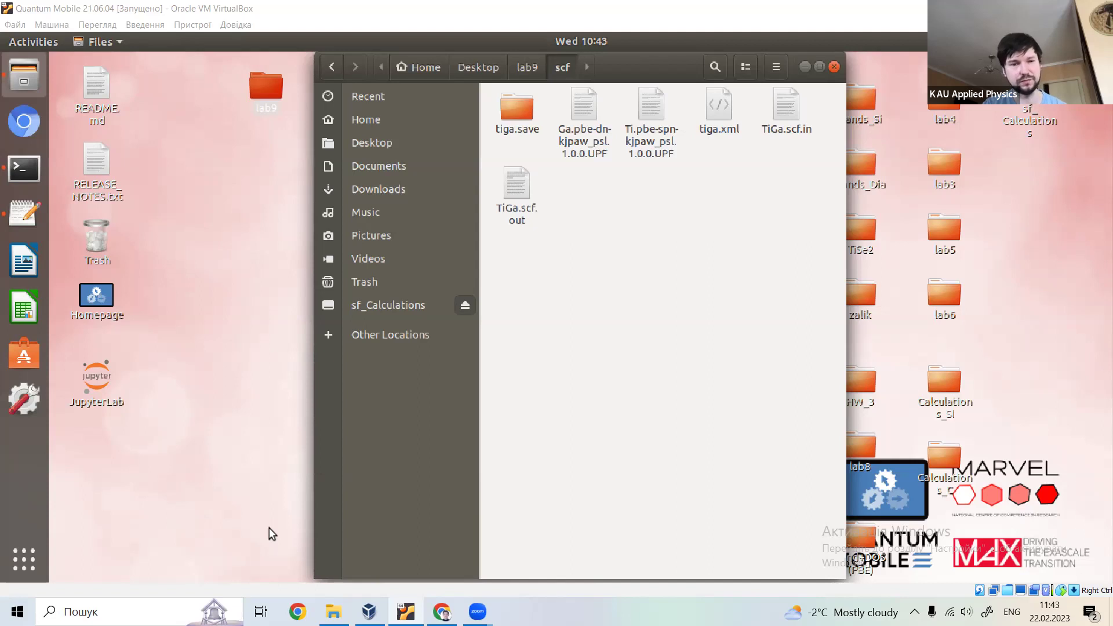
Copy all contents of the scf folder, including tiga.save, into the bands folder of lab9
{"action": "left_click_drag", "start_coordinate": [812, 234], "coordinate": [511, 116]}
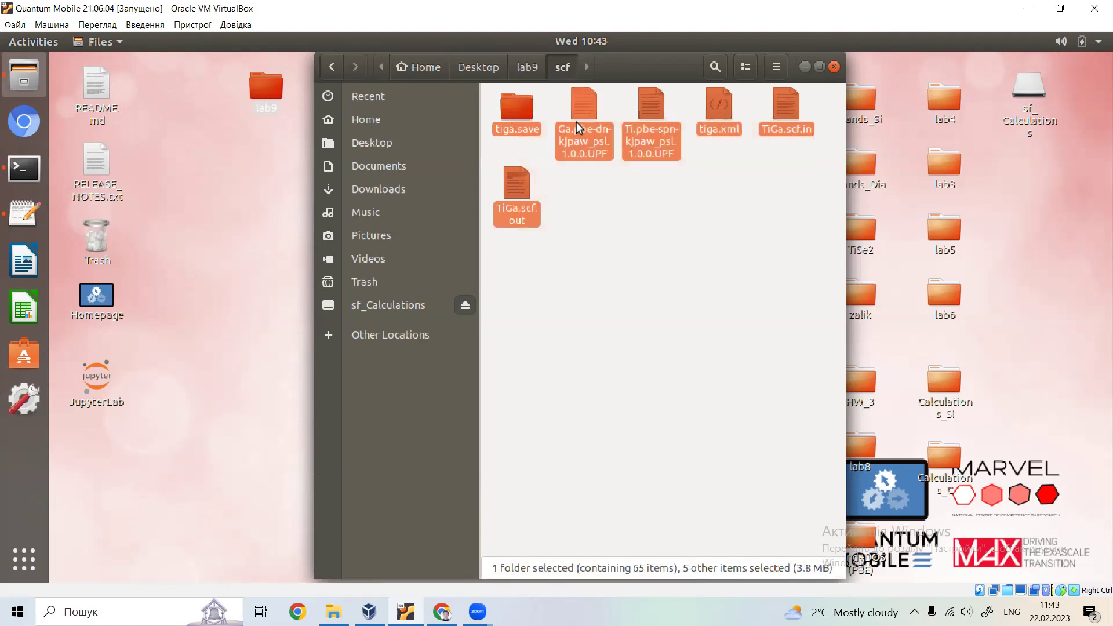
{"action": "left_click", "coordinate": [524, 66]}
{"action": "double_click", "coordinate": [525, 120]}
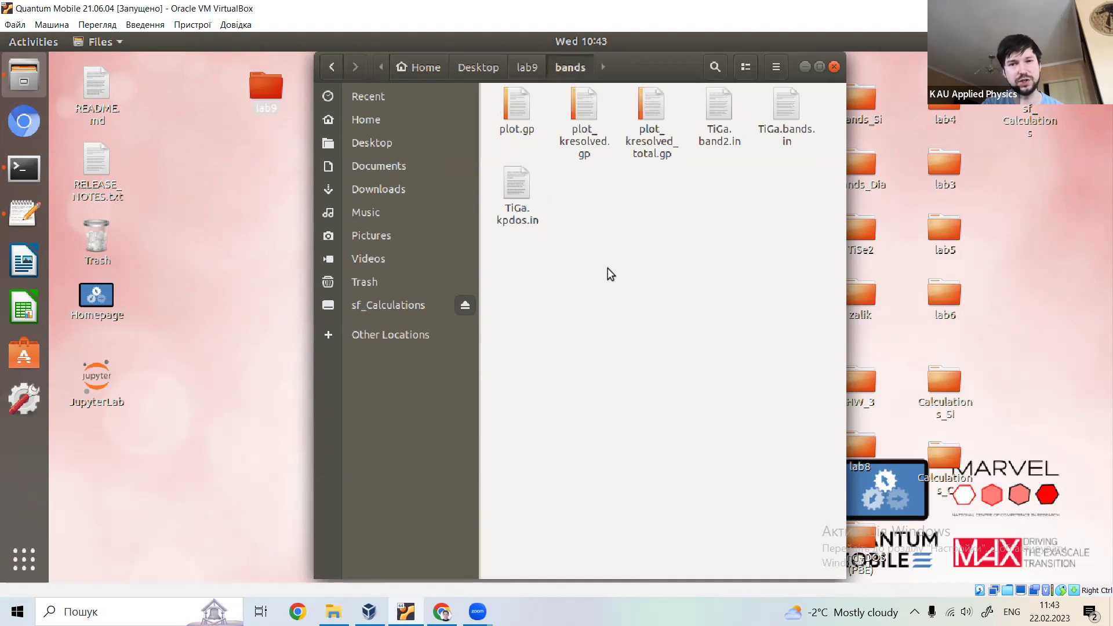
{"action": "key", "text": "ctrl+v"}
{"action": "left_click", "coordinate": [679, 296]}
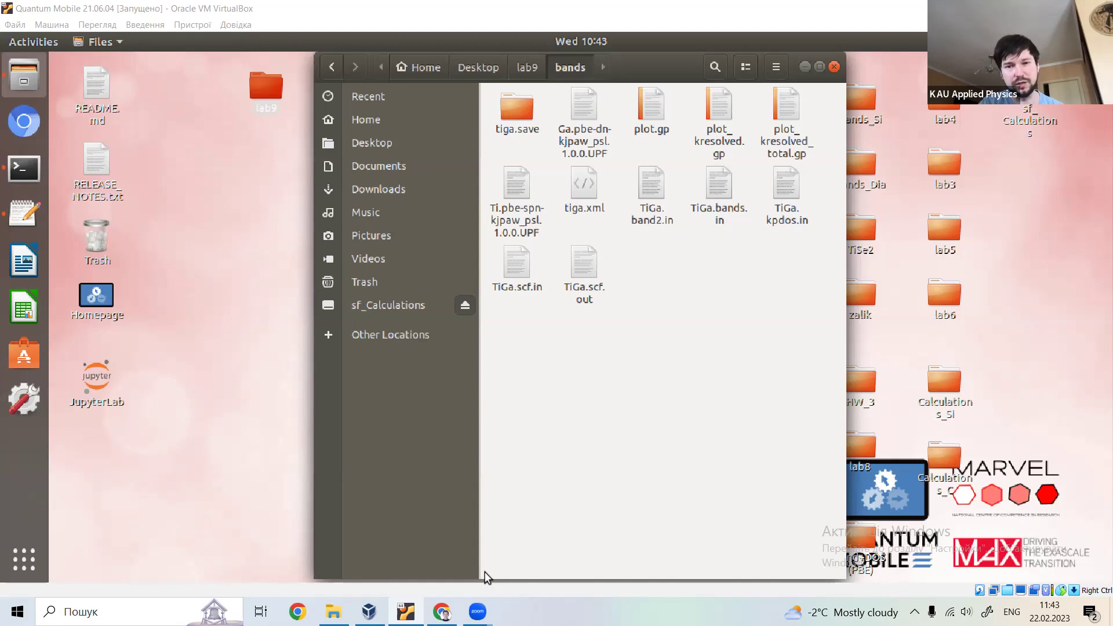
{"action": "right_click", "coordinate": [586, 278]}
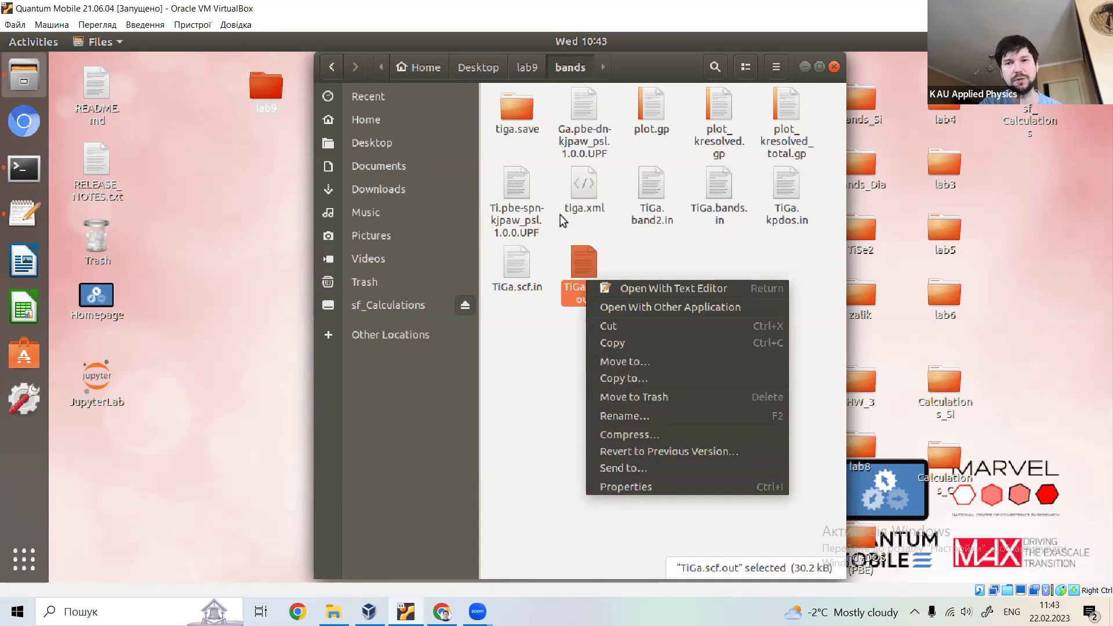
{"action": "left_click", "coordinate": [520, 130]}
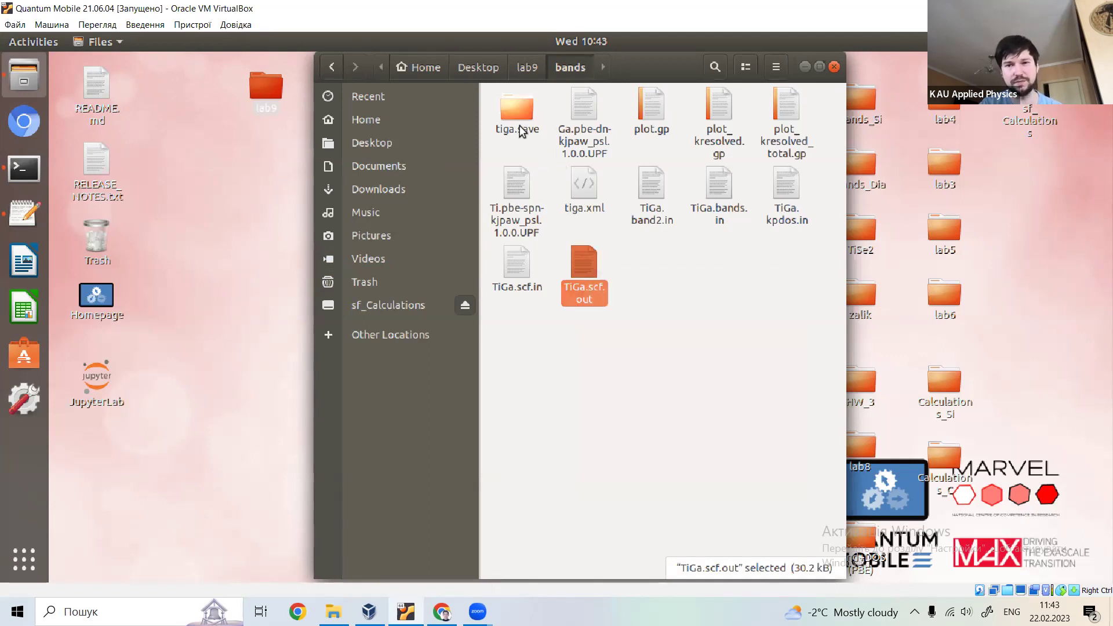
{"action": "left_click", "coordinate": [519, 129]}
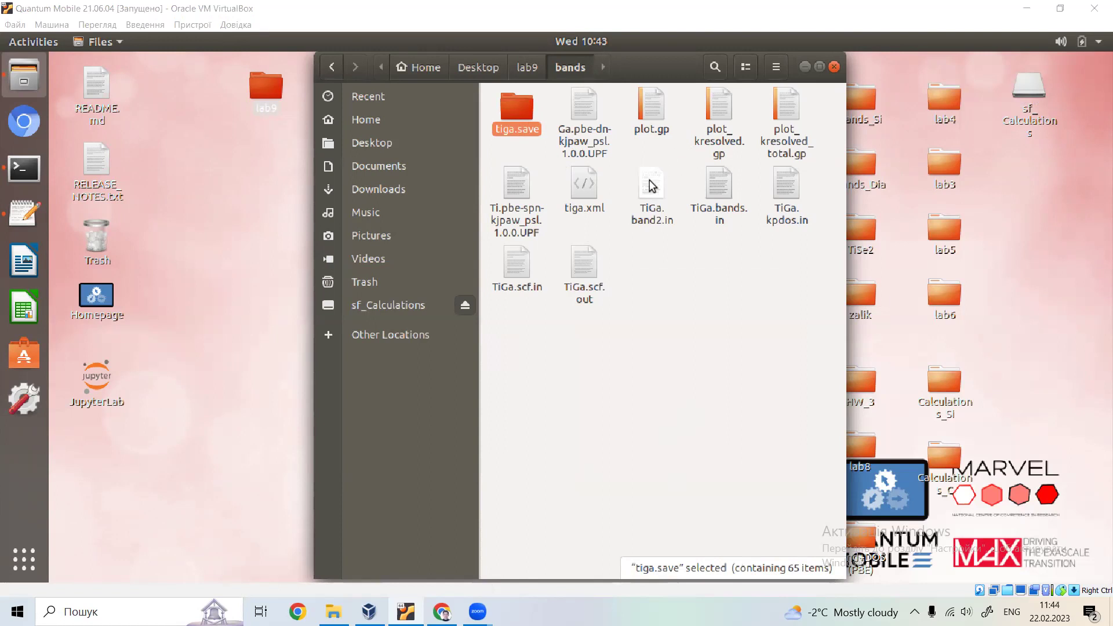
{"action": "left_click", "coordinate": [585, 148]}
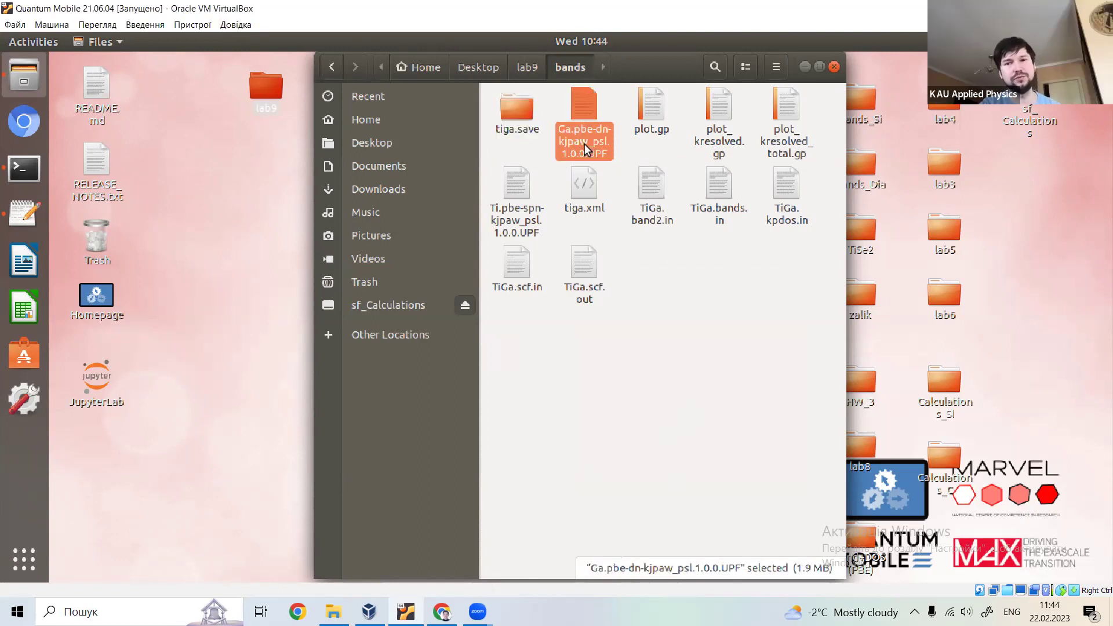
{"action": "key", "text": "Down"}
{"action": "key", "text": "Left"}
{"action": "key", "text": "Down"}
{"action": "key", "text": "Right"}
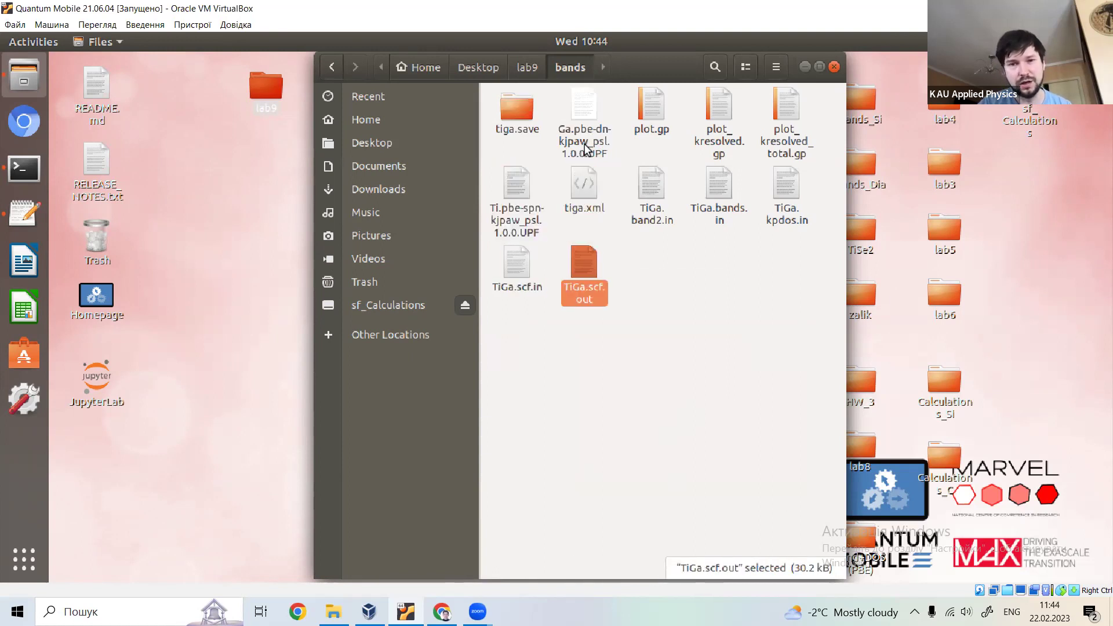
Open TiGa.bands.in from the bands folder in the text editor
{"action": "key", "text": "Up"}
{"action": "key", "text": "Right"}
{"action": "key", "text": "Right"}
{"action": "key", "text": "Right"}
{"action": "key", "text": "Left"}
{"action": "key", "text": "Left"}
{"action": "key", "text": "Left"}
{"action": "key", "text": "Right"}
{"action": "key", "text": "Right"}
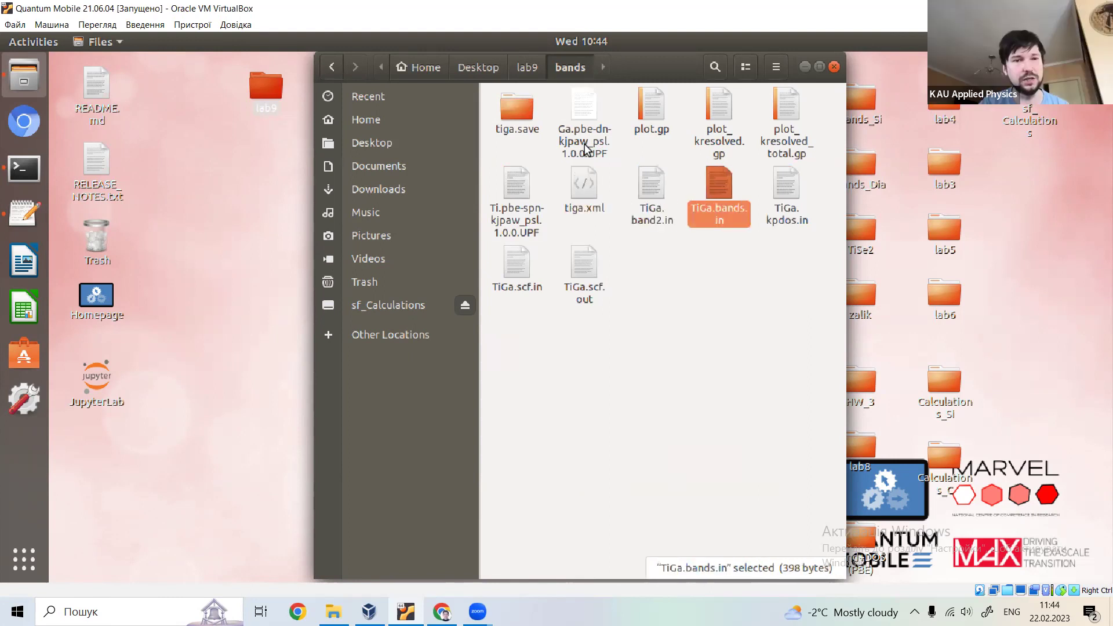
{"action": "key", "text": "Return"}
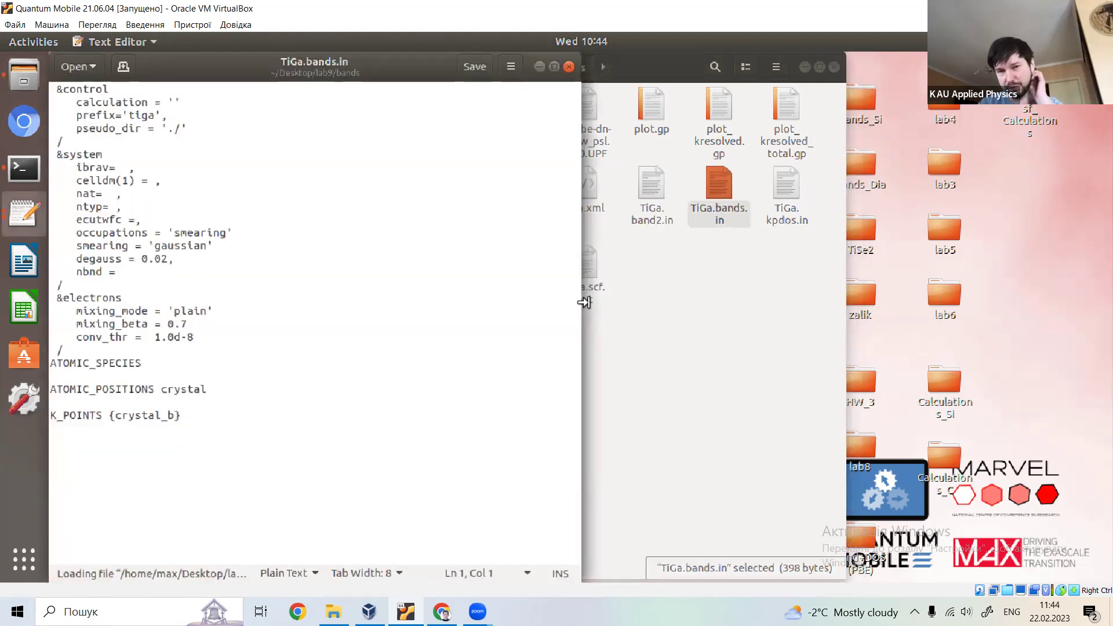
{"action": "left_click", "coordinate": [594, 302]}
{"action": "key", "text": "Return"}
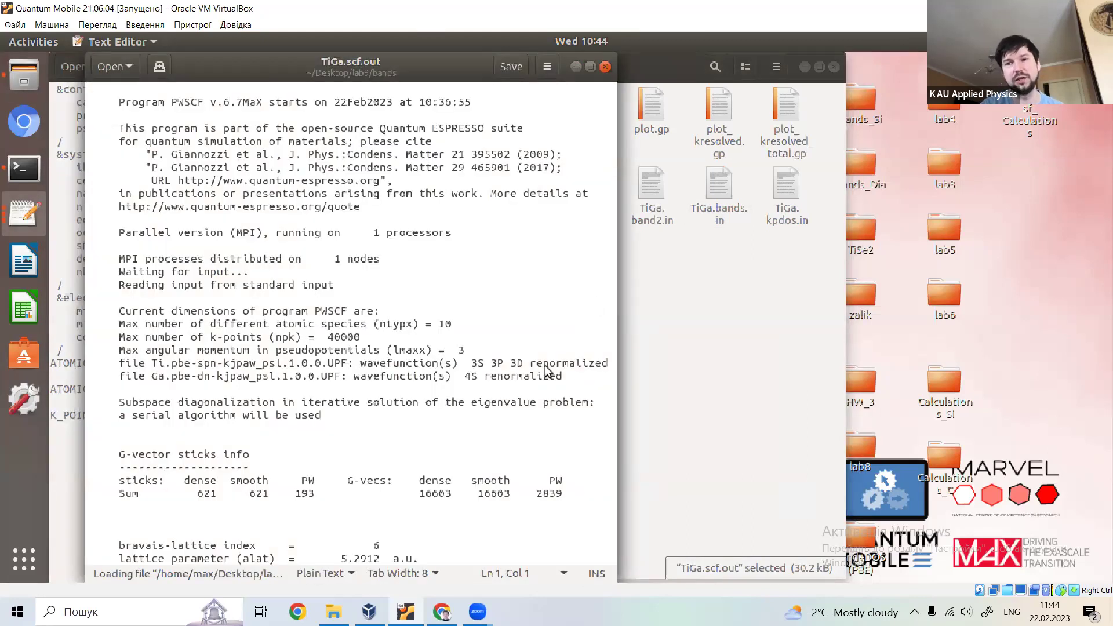
{"action": "key", "text": "super+Right"}
{"action": "left_click", "coordinate": [545, 365]}
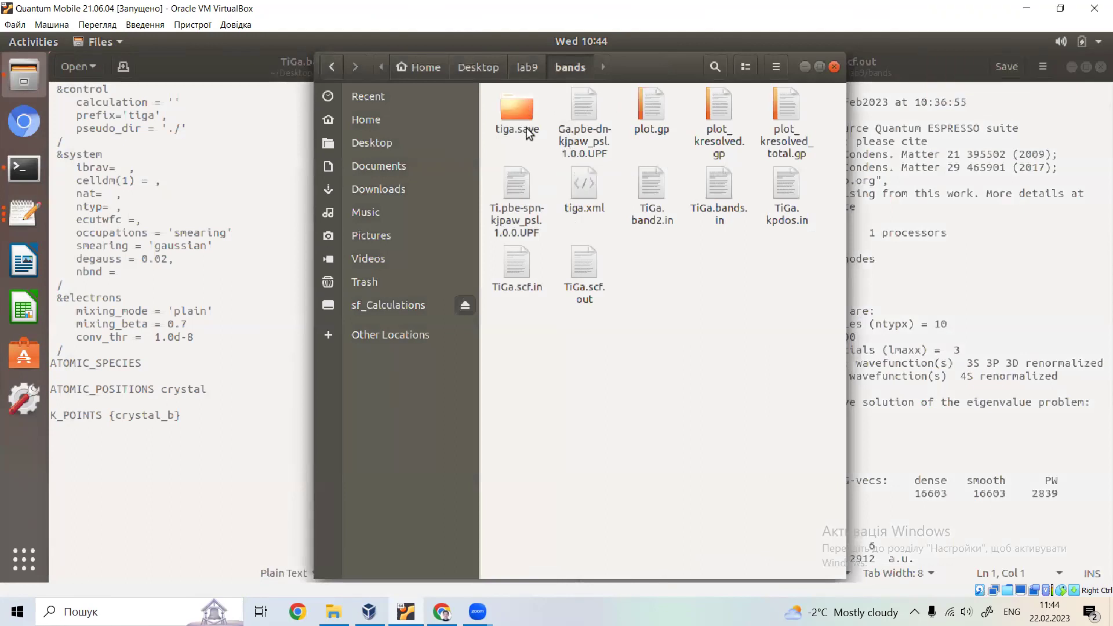
{"action": "left_click", "coordinate": [800, 66]}
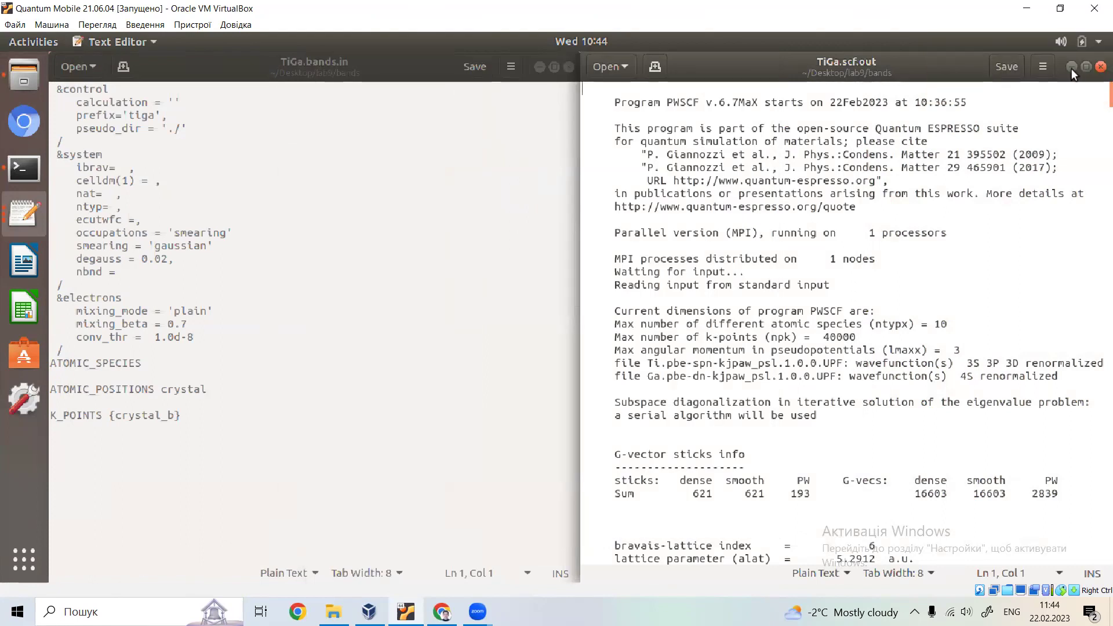
{"action": "left_click", "coordinate": [1072, 67]}
Open TiGa.scf.in from the bands folder and place it side by side with TiGa.bands.in
{"action": "left_click", "coordinate": [23, 75]}
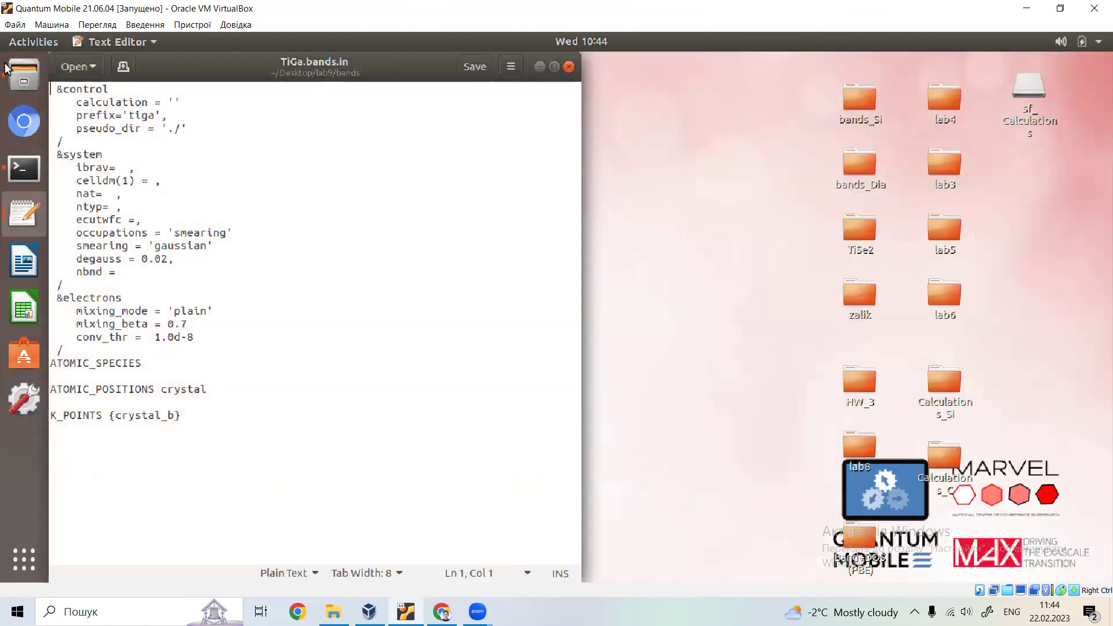
{"action": "left_click", "coordinate": [532, 256]}
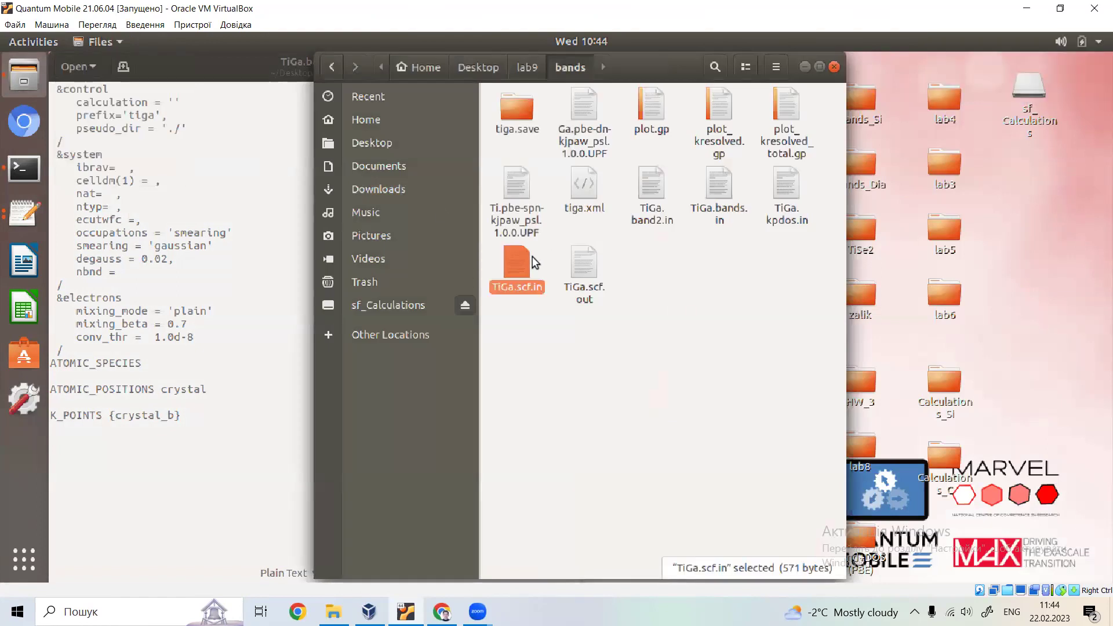
{"action": "double_click", "coordinate": [532, 256]}
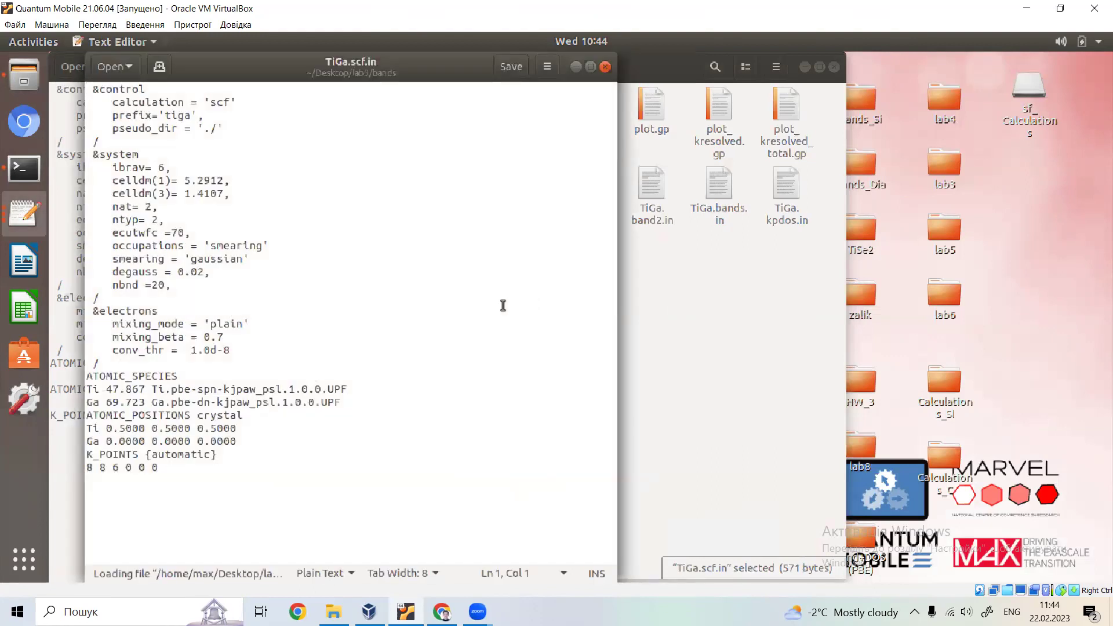
{"action": "key", "text": "super+Right"}
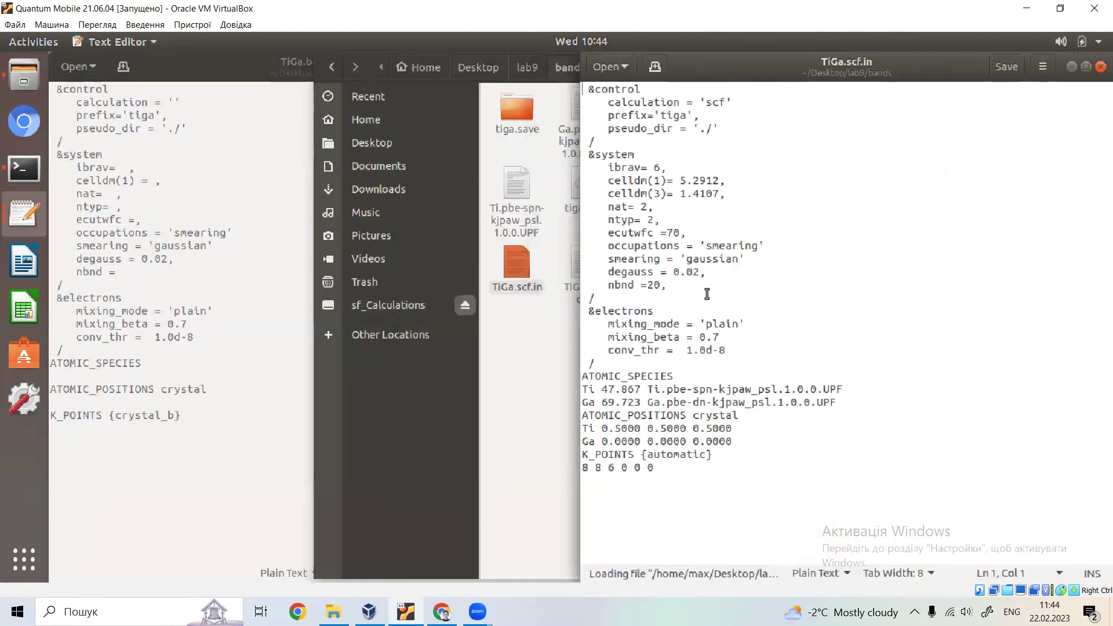
Replace the &system parameters from ibrav to nbnd in TiGa.bands.in with those copied from TiGa.scf.in
{"action": "left_click", "coordinate": [674, 287]}
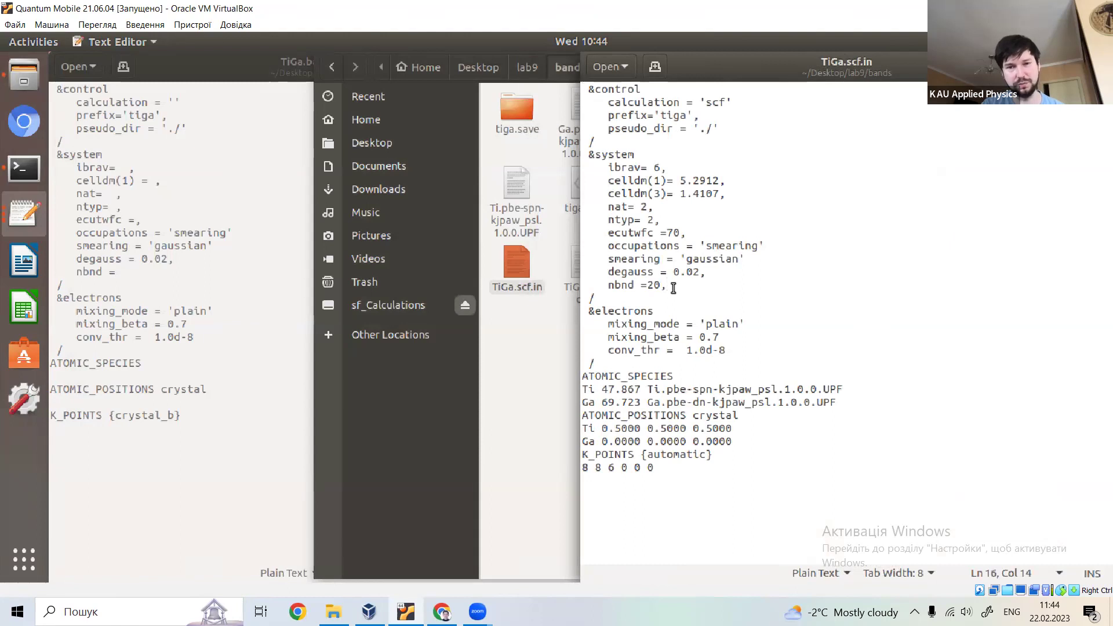
{"action": "left_click_drag", "start_coordinate": [669, 286], "coordinate": [571, 165]}
{"action": "key", "text": "ctrl+c"}
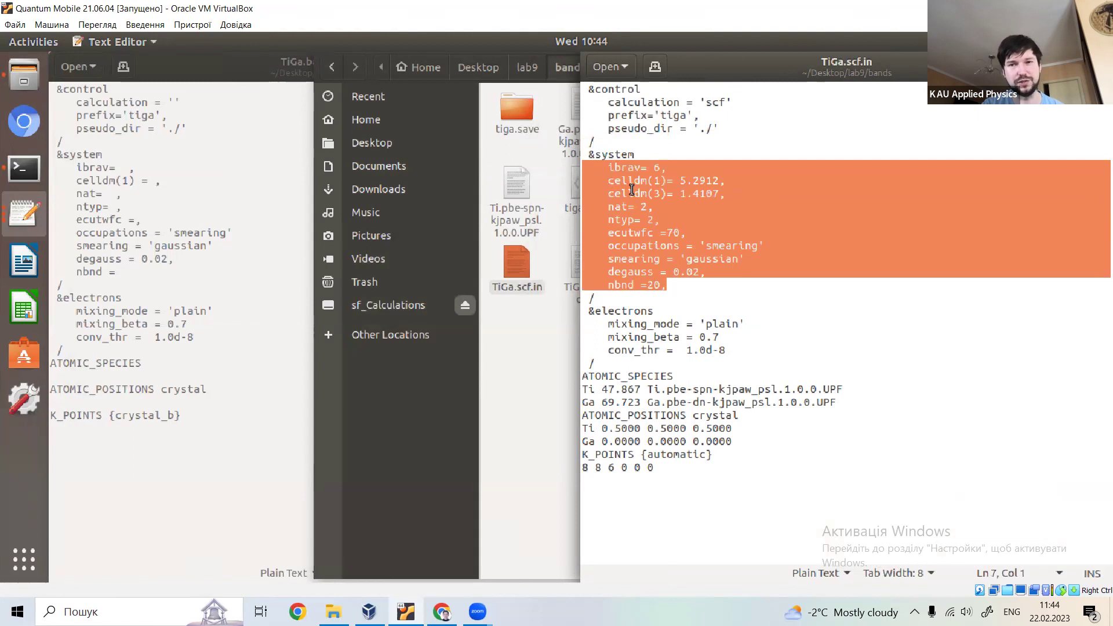
{"action": "left_click", "coordinate": [117, 285]}
{"action": "left_click_drag", "start_coordinate": [130, 274], "coordinate": [96, 259]}
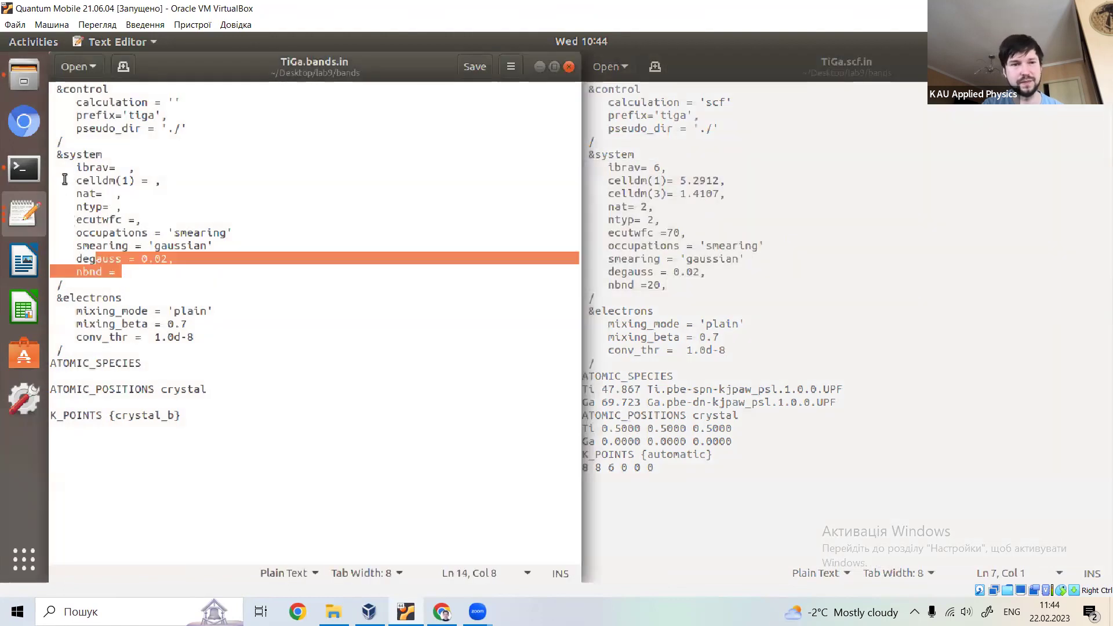
{"action": "left_click_drag", "start_coordinate": [65, 180], "coordinate": [62, 167]}
{"action": "key", "text": "ctrl+v"}
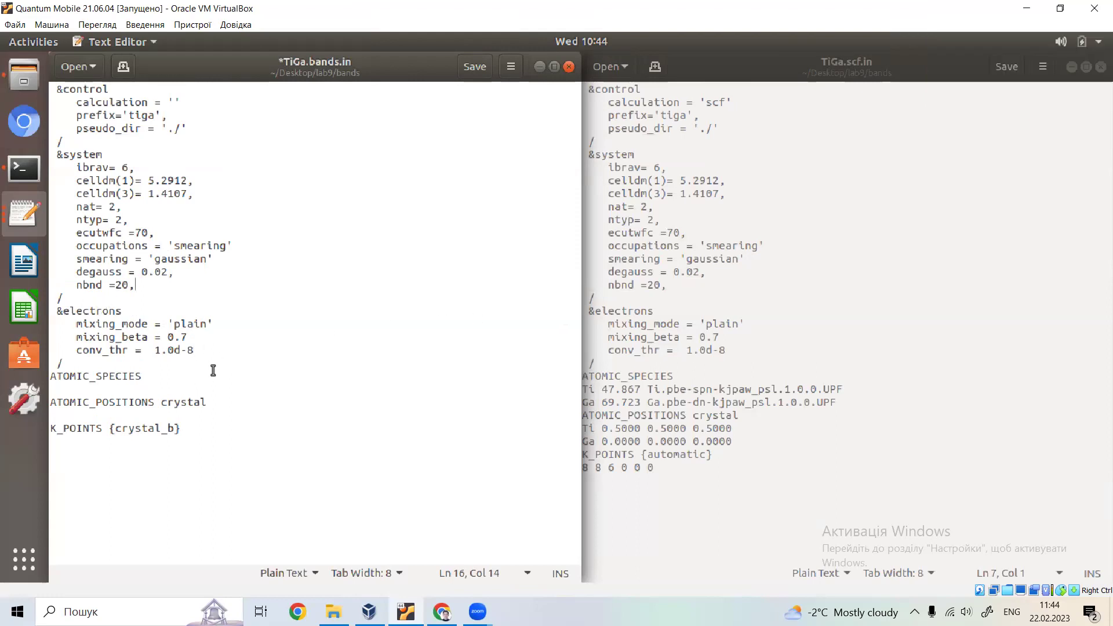
{"action": "left_click", "coordinate": [738, 441]}
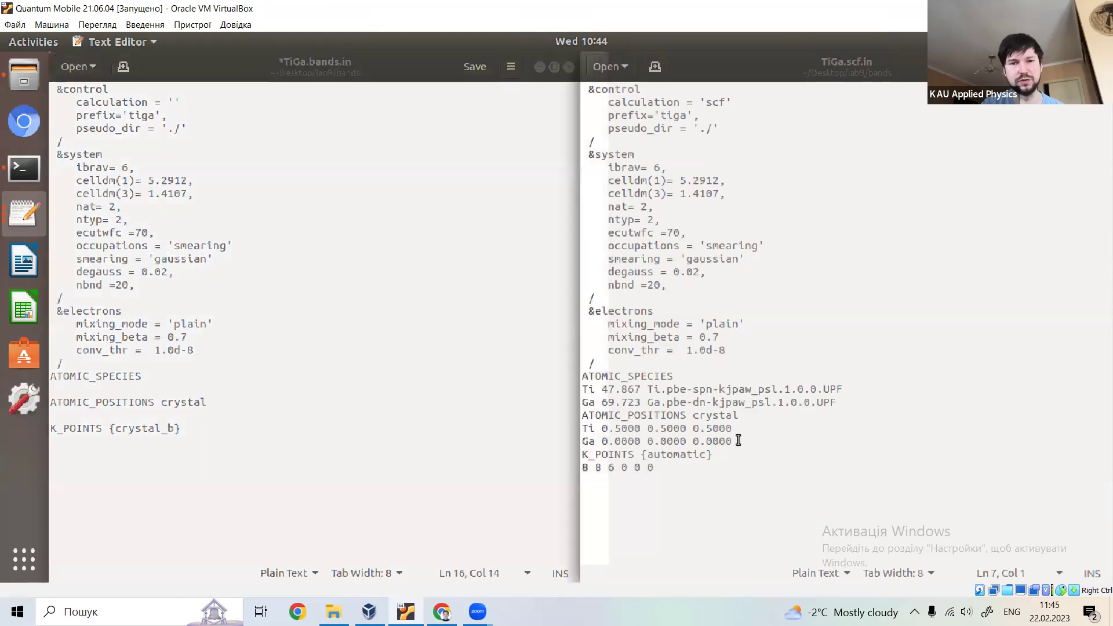
{"action": "left_click_drag", "start_coordinate": [738, 441], "coordinate": [586, 381]}
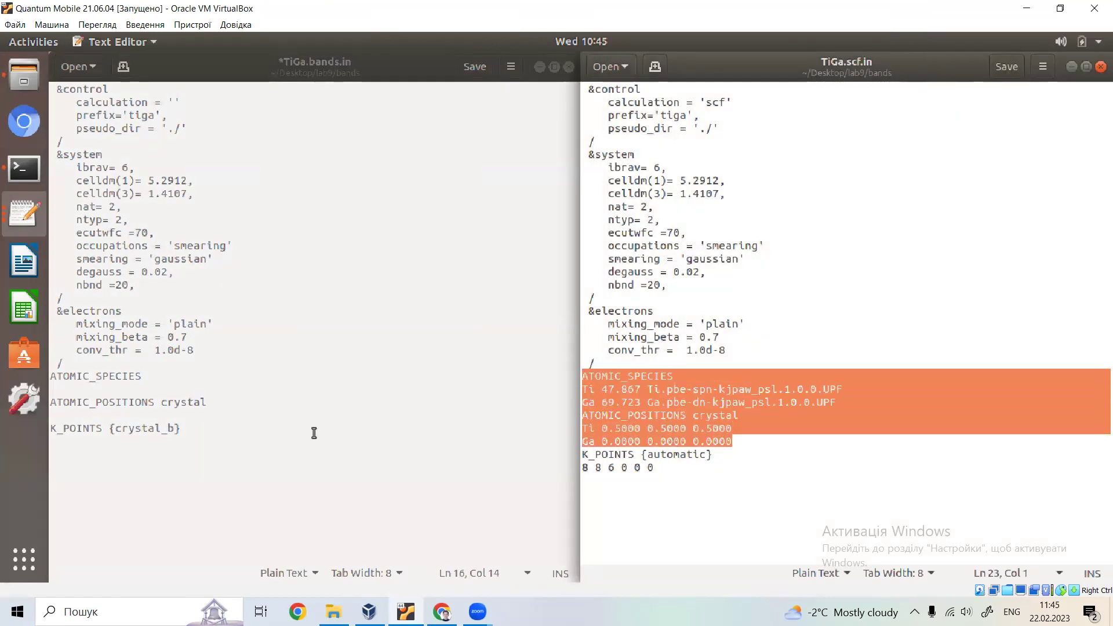
{"action": "left_click_drag", "start_coordinate": [66, 413], "coordinate": [53, 379]}
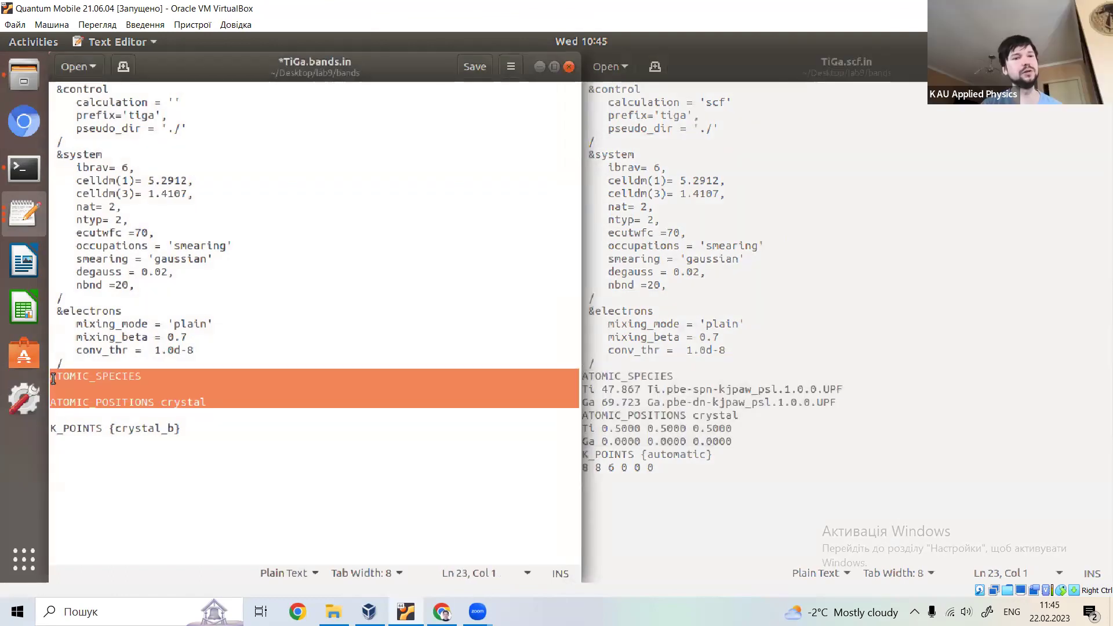
{"action": "left_click", "coordinate": [72, 415]}
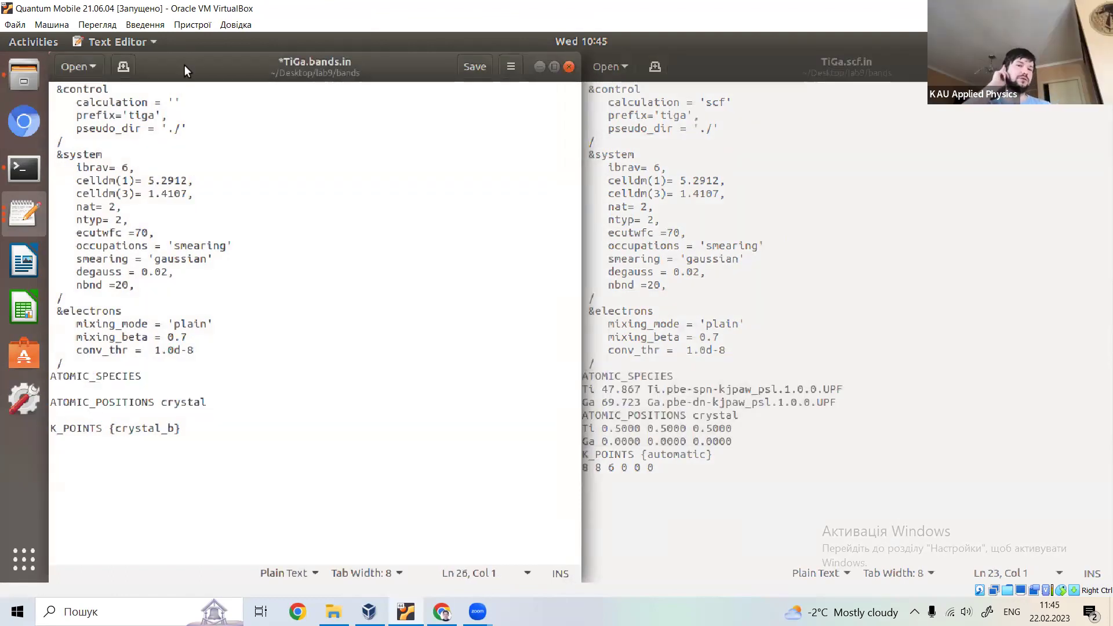
Set the calculation parameter in TiGa.bands.in to 'bands'
{"action": "left_click", "coordinate": [176, 103]}
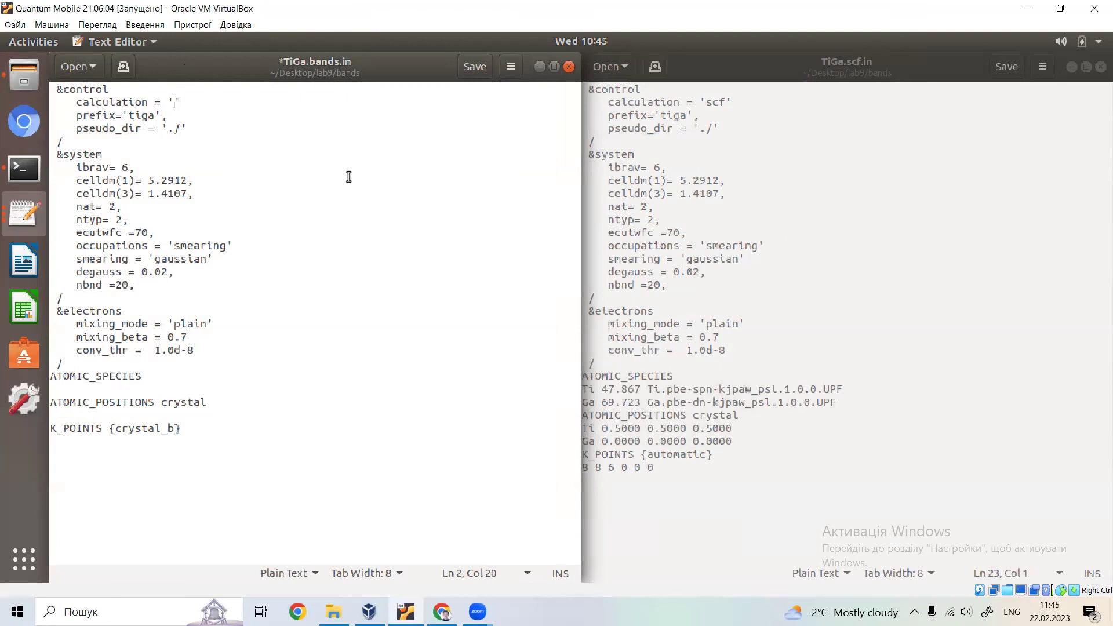
{"action": "type", "text": "bands"}
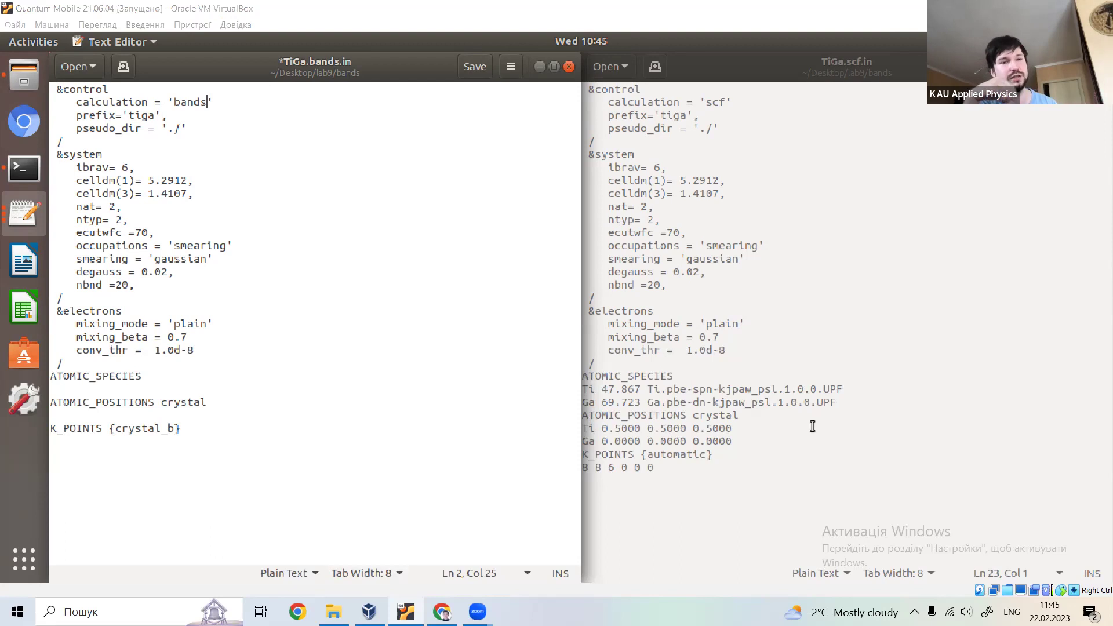
Replace the ATOMIC_SPECIES and ATOMIC_POSITIONS sections in TiGa.bands.in with the complete ones copied from TiGa.scf.in
{"action": "left_click", "coordinate": [790, 430]}
{"action": "left_click_drag", "start_coordinate": [753, 443], "coordinate": [583, 373]}
{"action": "key", "text": "ctrl+c"}
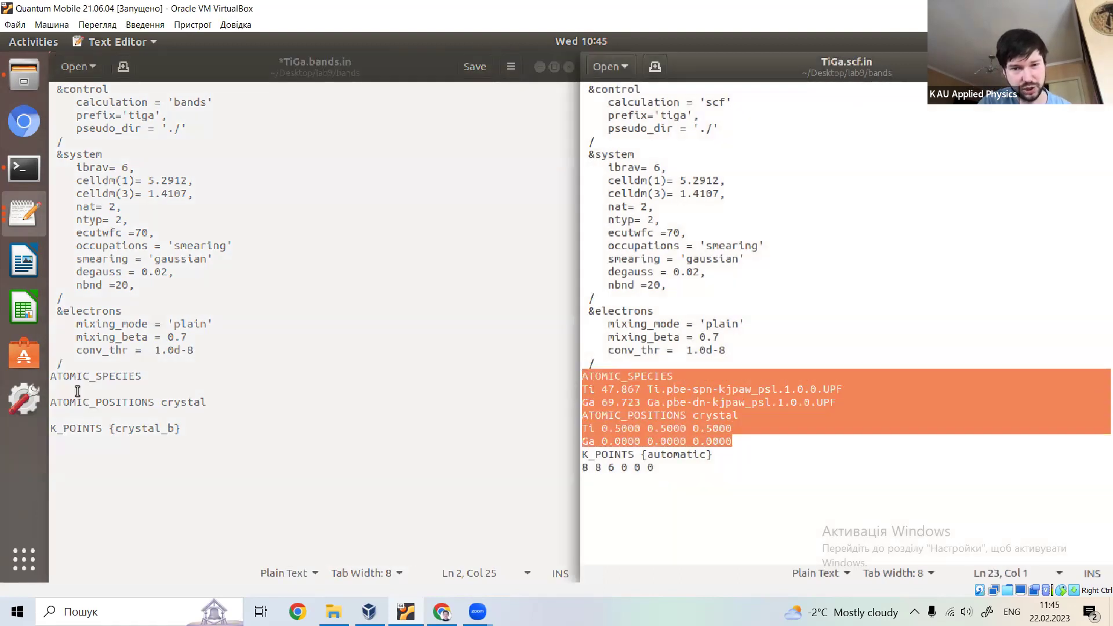
{"action": "left_click", "coordinate": [64, 413]}
{"action": "key", "text": "BackSpace"}
{"action": "key", "text": "BackSpace"}
{"action": "key", "text": "BackSpace"}
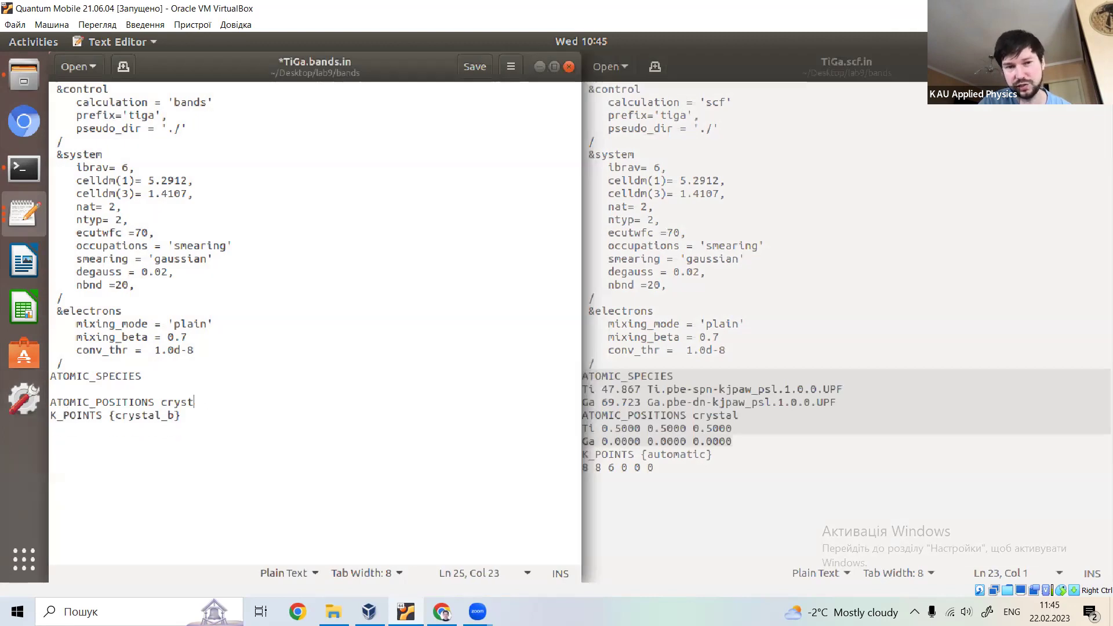
{"action": "key", "text": "BackSpace"}
{"action": "key", "text": "BackSpace"}
{"action": "key", "text": "BackSpace"}
{"action": "key", "text": "BackSpace"}
{"action": "key", "text": "BackSpace"}
{"action": "key", "text": "BackSpace"}
{"action": "key", "text": "BackSpace"}
{"action": "key", "text": "BackSpace"}
{"action": "key", "text": "BackSpace"}
{"action": "key", "text": "BackSpace"}
{"action": "key", "text": "BackSpace"}
{"action": "key", "text": "BackSpace"}
{"action": "key", "text": "BackSpace"}
{"action": "key", "text": "BackSpace"}
{"action": "key", "text": "BackSpace"}
{"action": "key", "text": "BackSpace"}
{"action": "key", "text": "BackSpace"}
{"action": "key", "text": "BackSpace"}
{"action": "key", "text": "BackSpace"}
{"action": "key", "text": "BackSpace"}
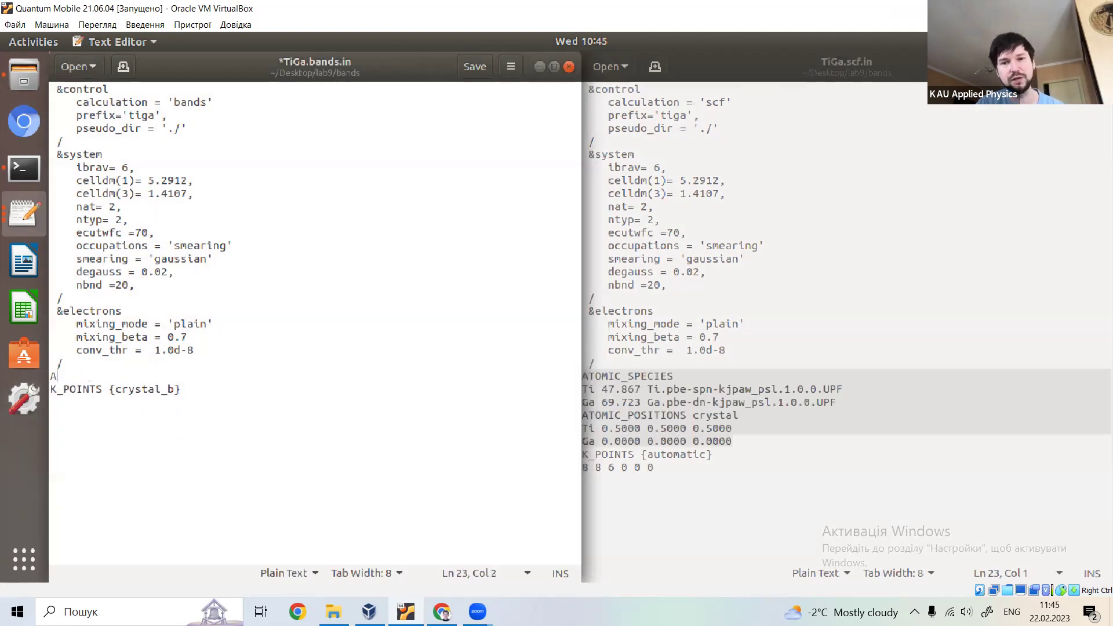
{"action": "key", "text": "ctrl+v"}
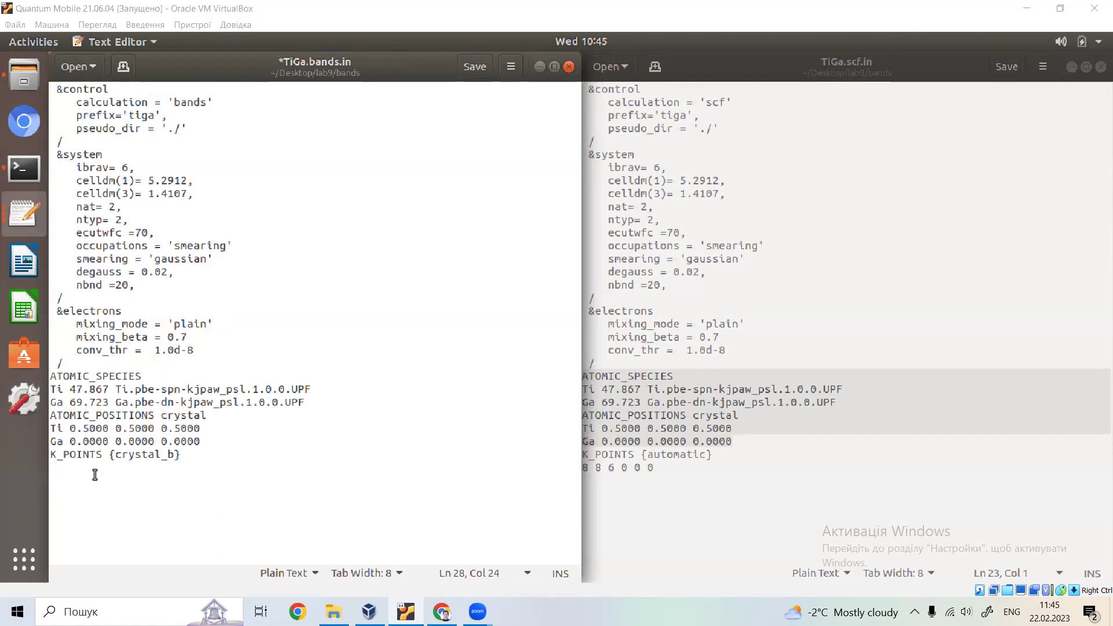
Switch to Chromium, open the Materials Cloud Work page at materialscloud.org/work and maximize the browser window
{"action": "left_click", "coordinate": [24, 120]}
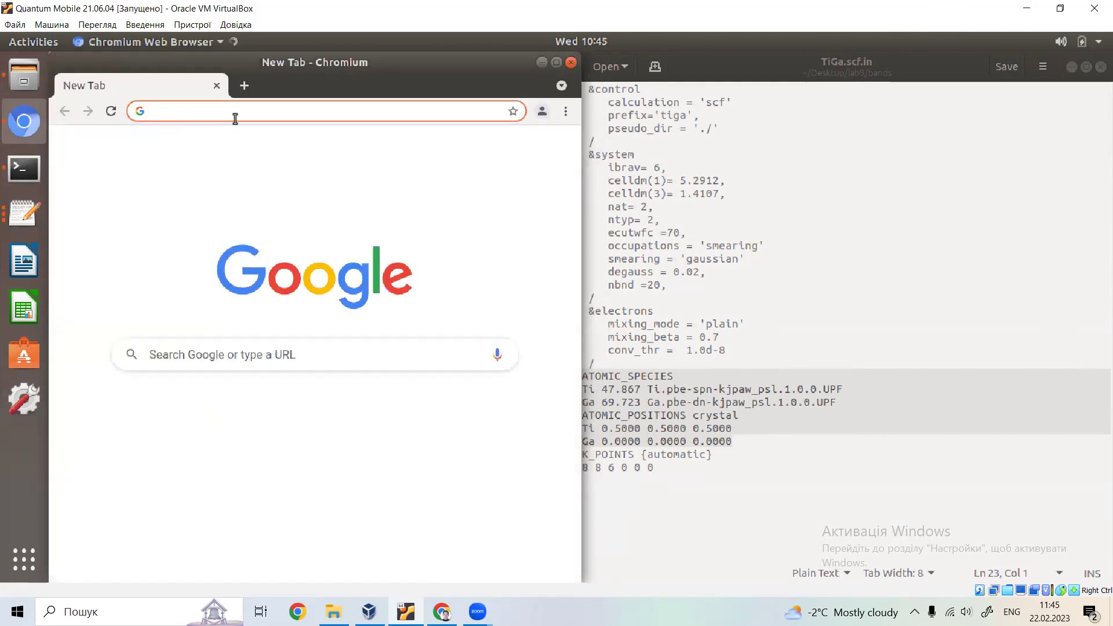
{"action": "type", "text": "ma"}
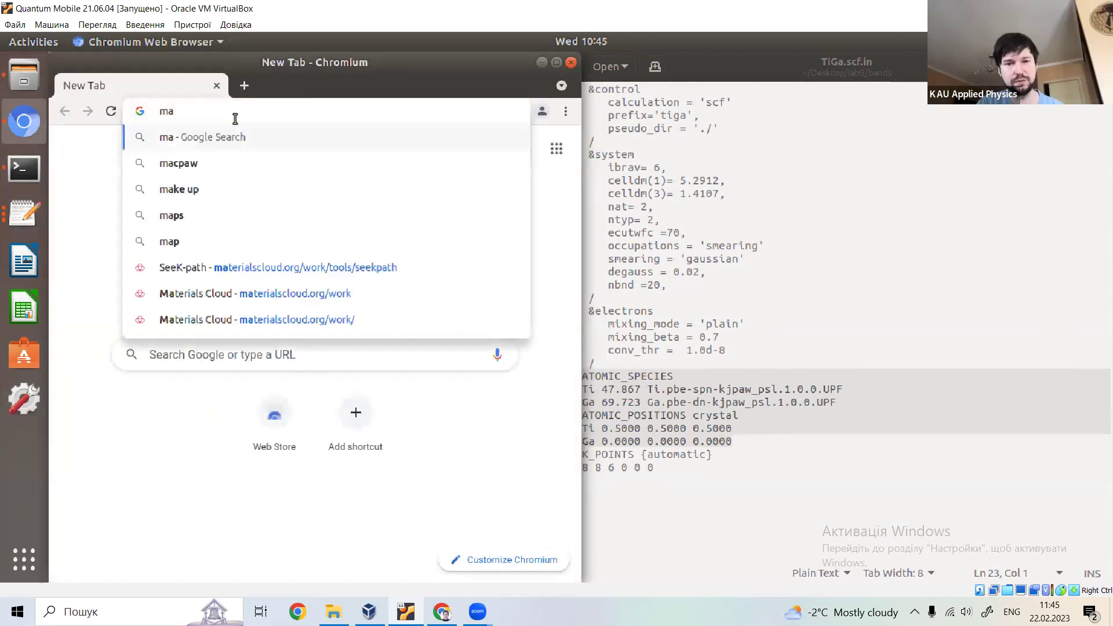
{"action": "type", "text": "terial"}
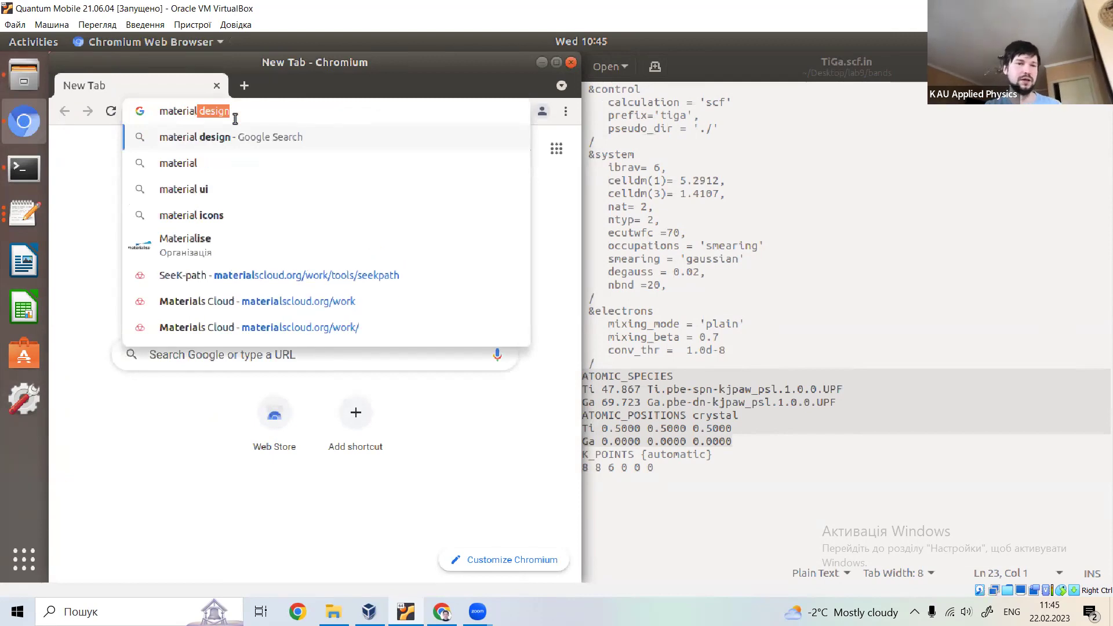
{"action": "type", "text": "s"}
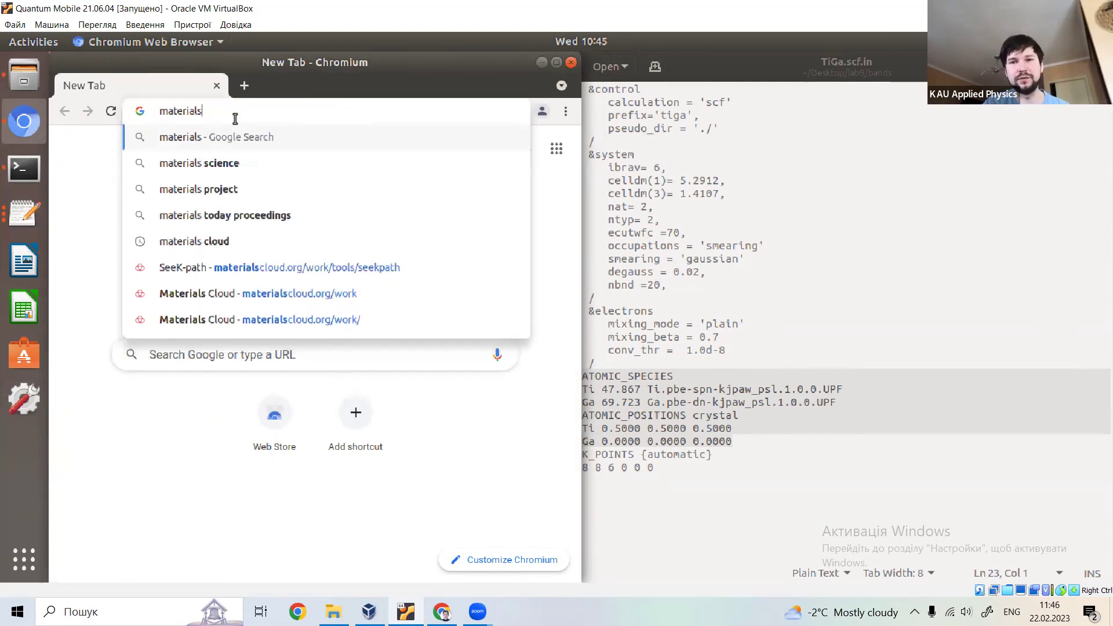
{"action": "left_click", "coordinate": [273, 294]}
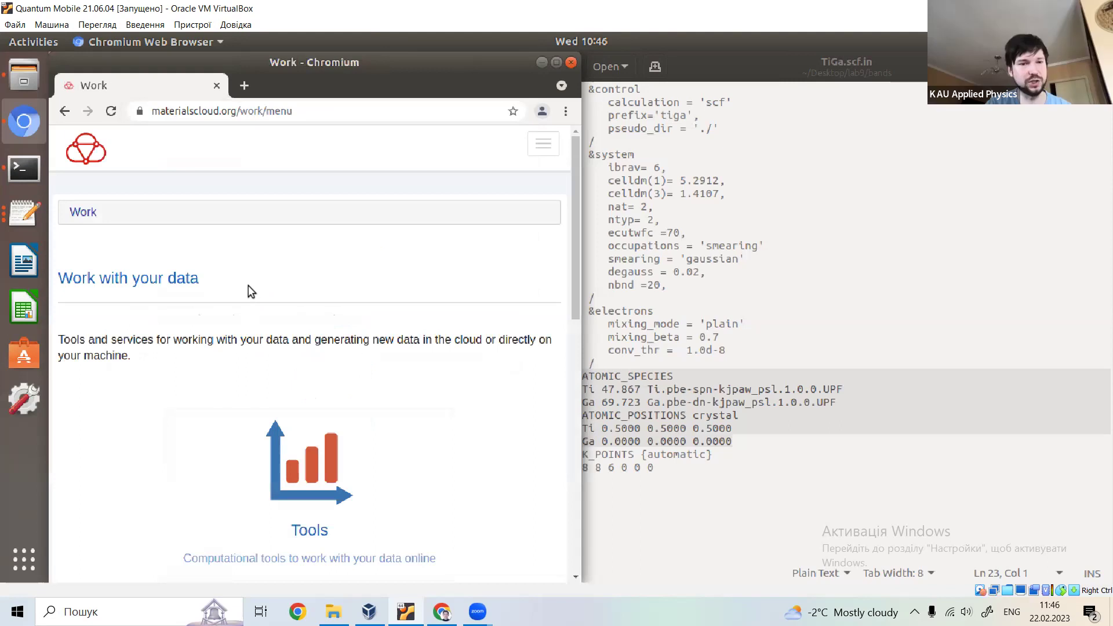
{"action": "scroll", "coordinate": [248, 285], "scroll_direction": "down", "scroll_amount": 1}
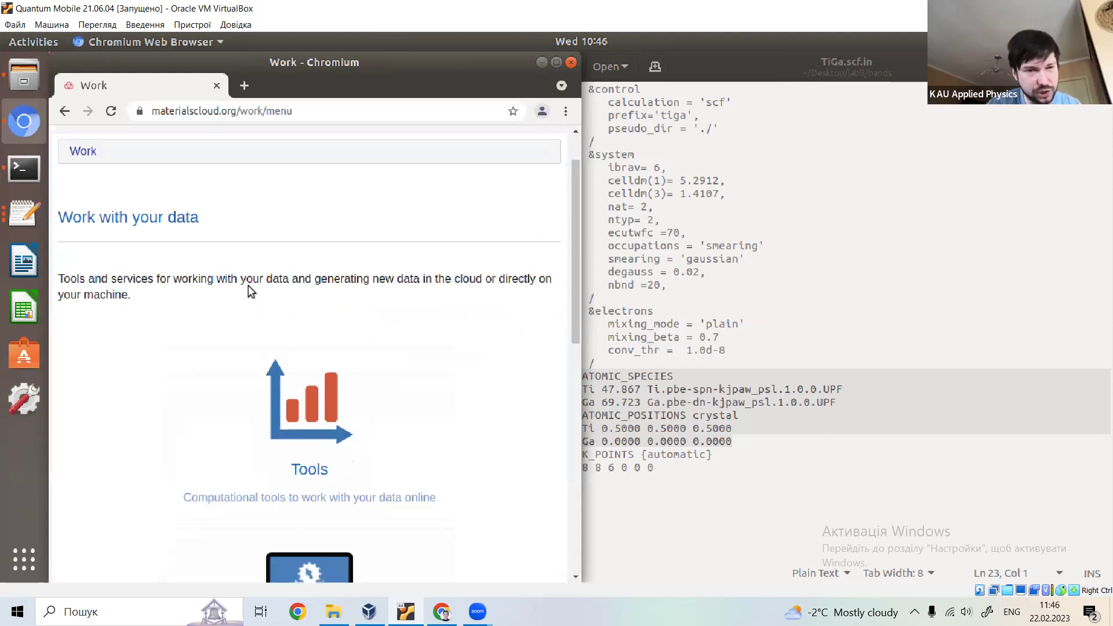
{"action": "left_click", "coordinate": [557, 63]}
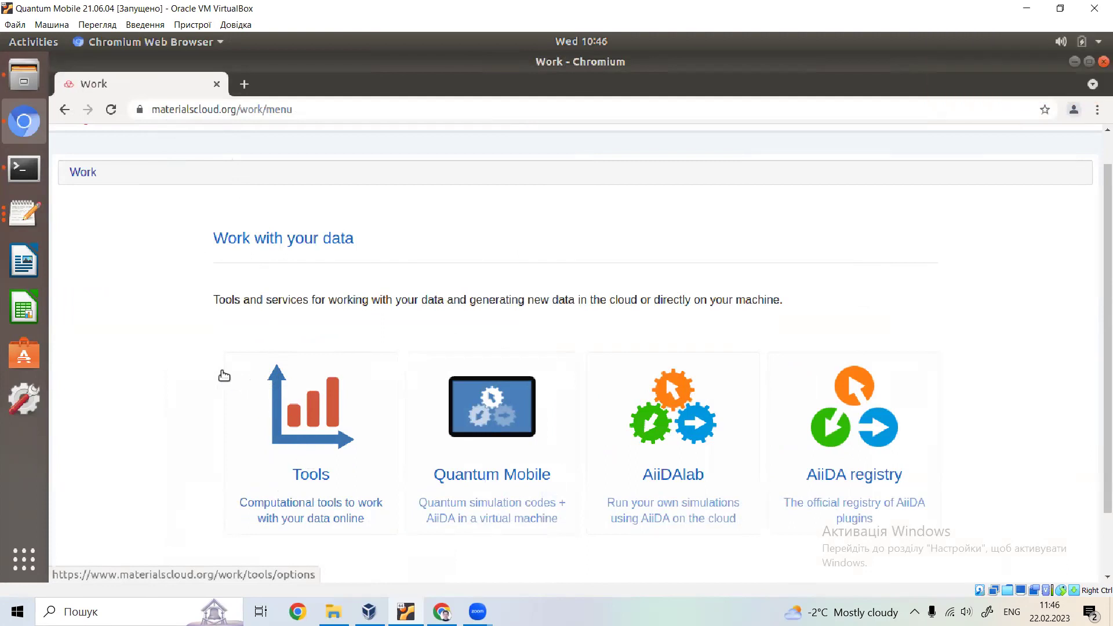
Open SeeK-path, the k-path finder and visualizer, from the Materials Cloud tools
{"action": "left_click", "coordinate": [323, 458]}
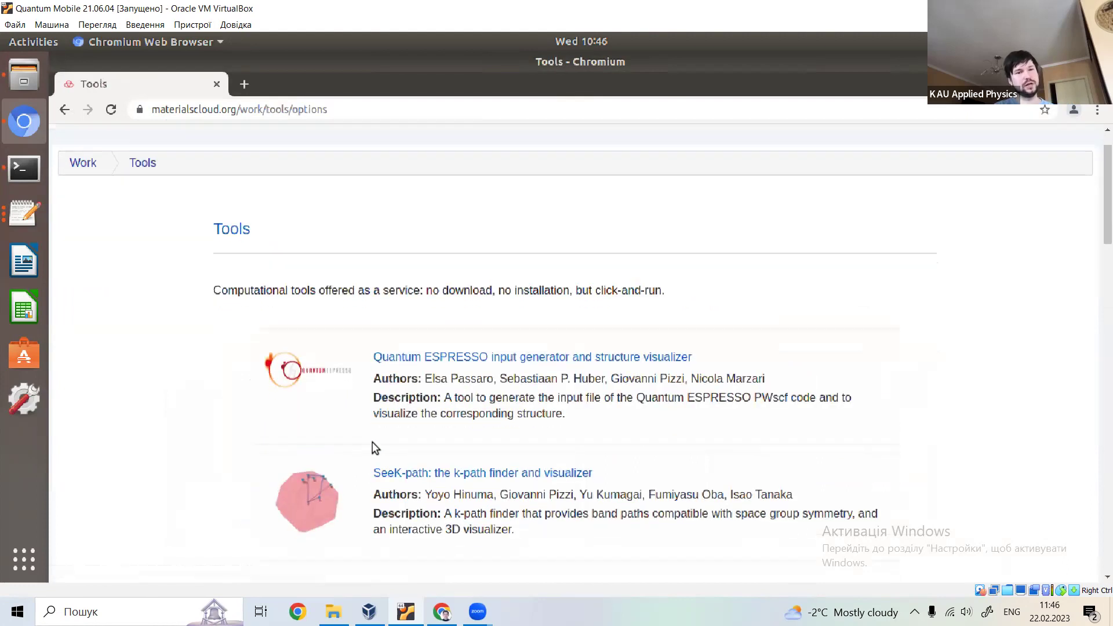
{"action": "scroll", "coordinate": [373, 445], "scroll_direction": "down", "scroll_amount": 5}
{"action": "scroll", "coordinate": [373, 445], "scroll_direction": "up", "scroll_amount": 3}
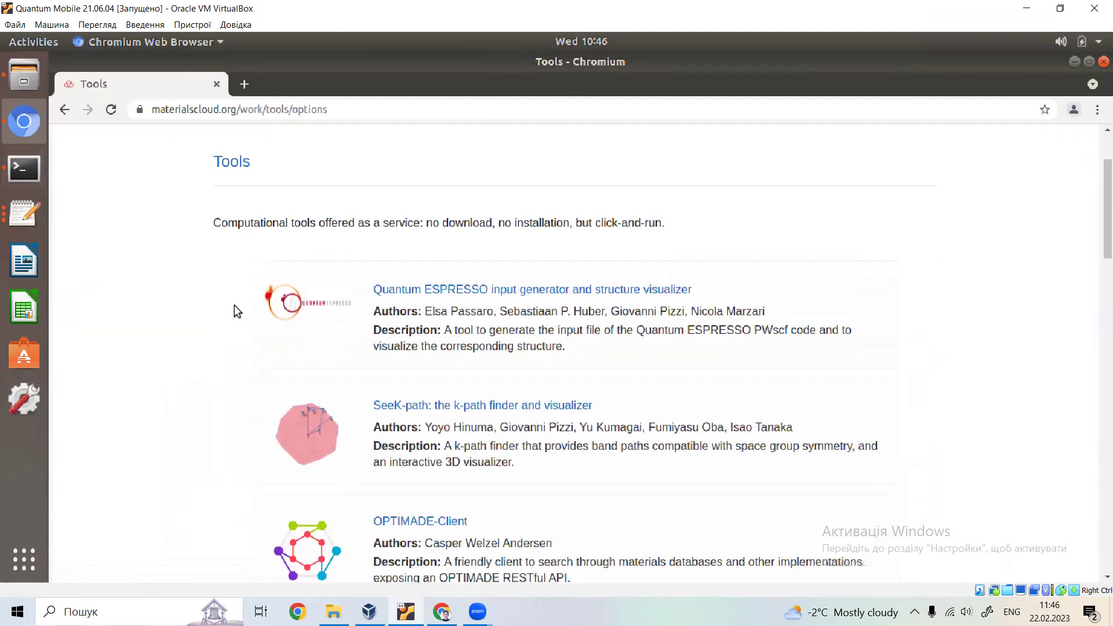
{"action": "left_click", "coordinate": [404, 409]}
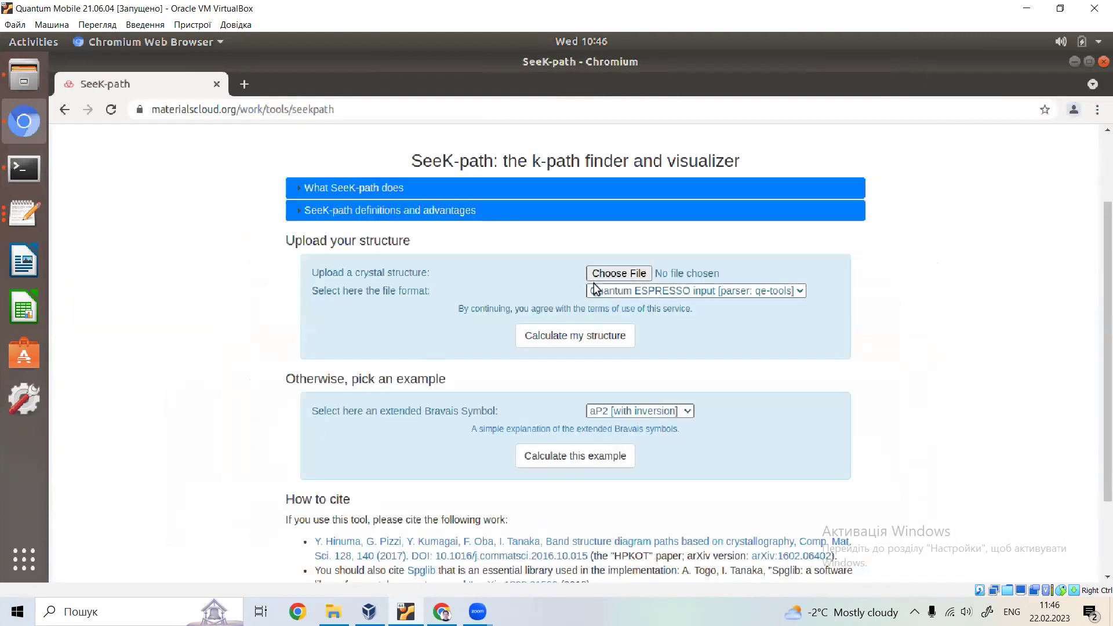
Choose TiGa.scf.in from Desktop/lab9/bands as the crystal structure file and calculate the structure
{"action": "left_click", "coordinate": [598, 277]}
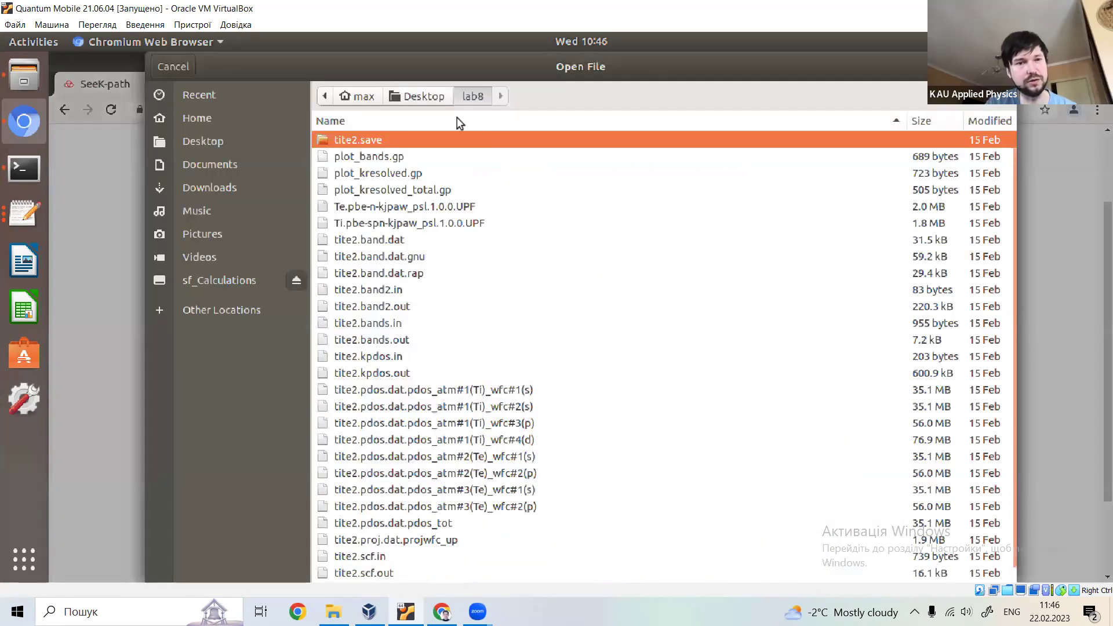
{"action": "left_click", "coordinate": [427, 98]}
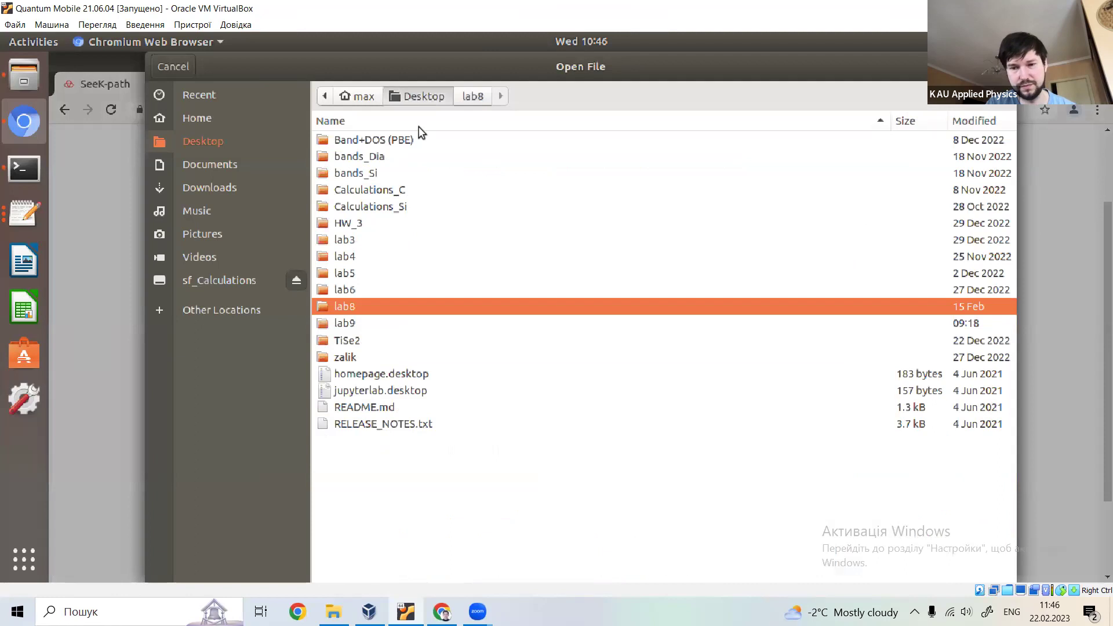
{"action": "left_click", "coordinate": [346, 328]}
{"action": "double_click", "coordinate": [346, 328]}
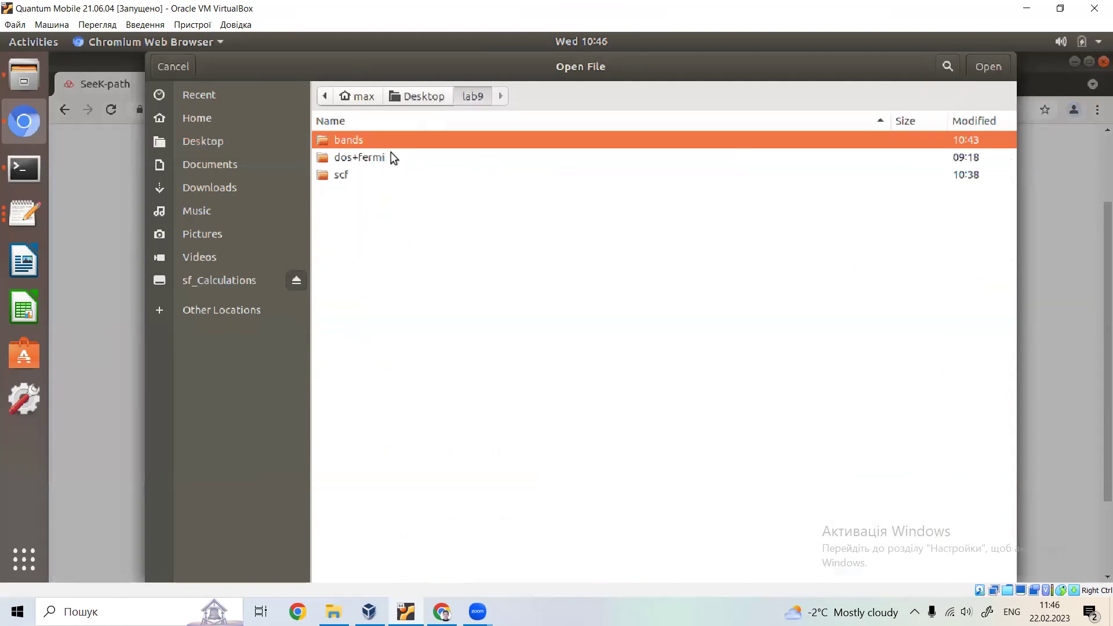
{"action": "double_click", "coordinate": [353, 144]}
{"action": "key", "text": "Down"}
{"action": "key", "text": "Down"}
{"action": "key", "text": "Down"}
{"action": "key", "text": "Down"}
{"action": "key", "text": "Down"}
{"action": "key", "text": "Down"}
{"action": "key", "text": "Down"}
{"action": "key", "text": "Down"}
{"action": "key", "text": "Down"}
{"action": "key", "text": "Down"}
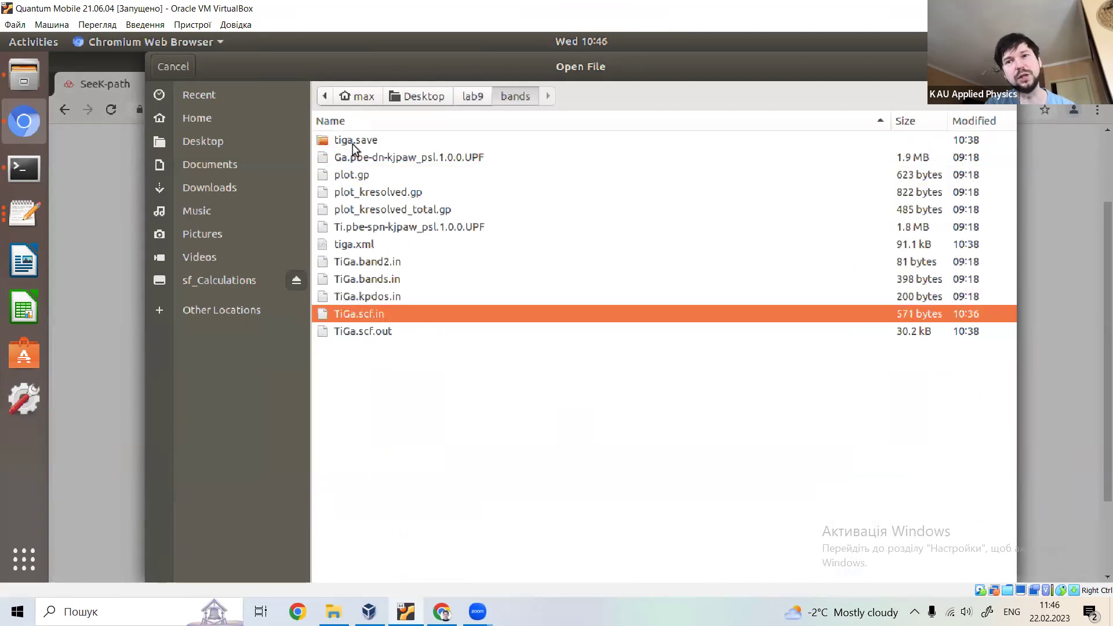
{"action": "double_click", "coordinate": [386, 313]}
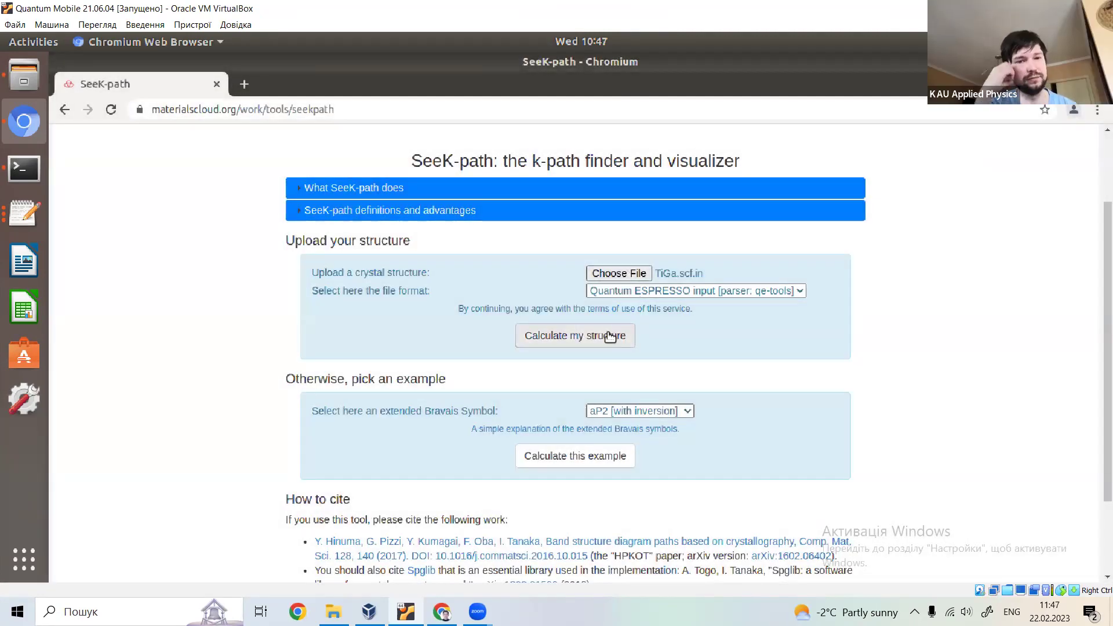
{"action": "left_click", "coordinate": [609, 336]}
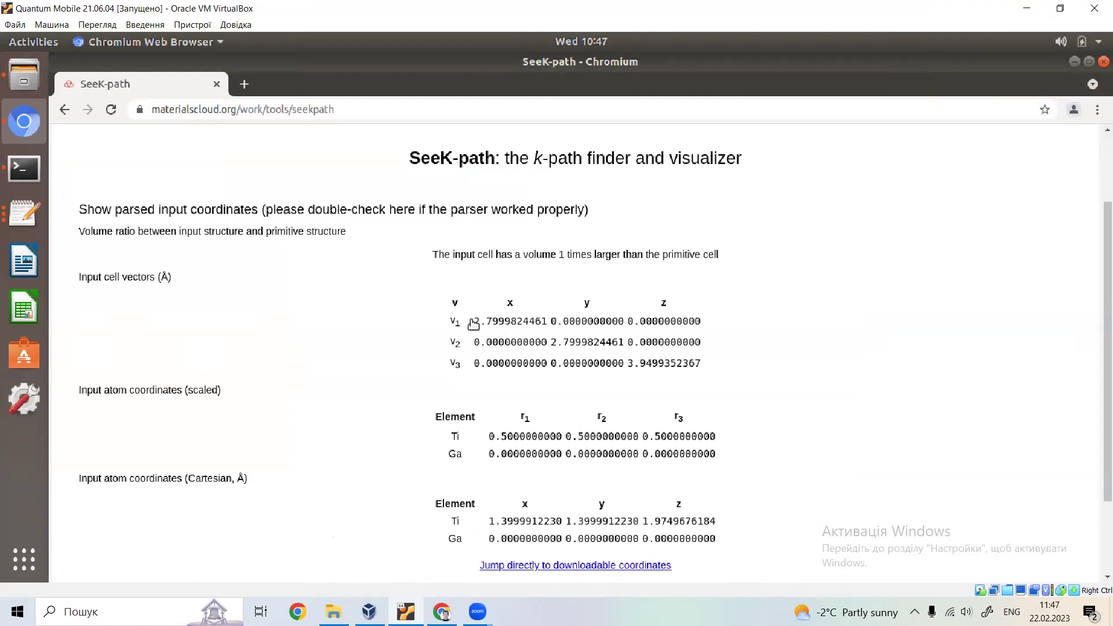
Enable interaction in the Brillouin zone view and rotate the zone to examine its high-symmetry points in 3D
{"action": "scroll", "coordinate": [583, 272], "scroll_direction": "down", "scroll_amount": 1}
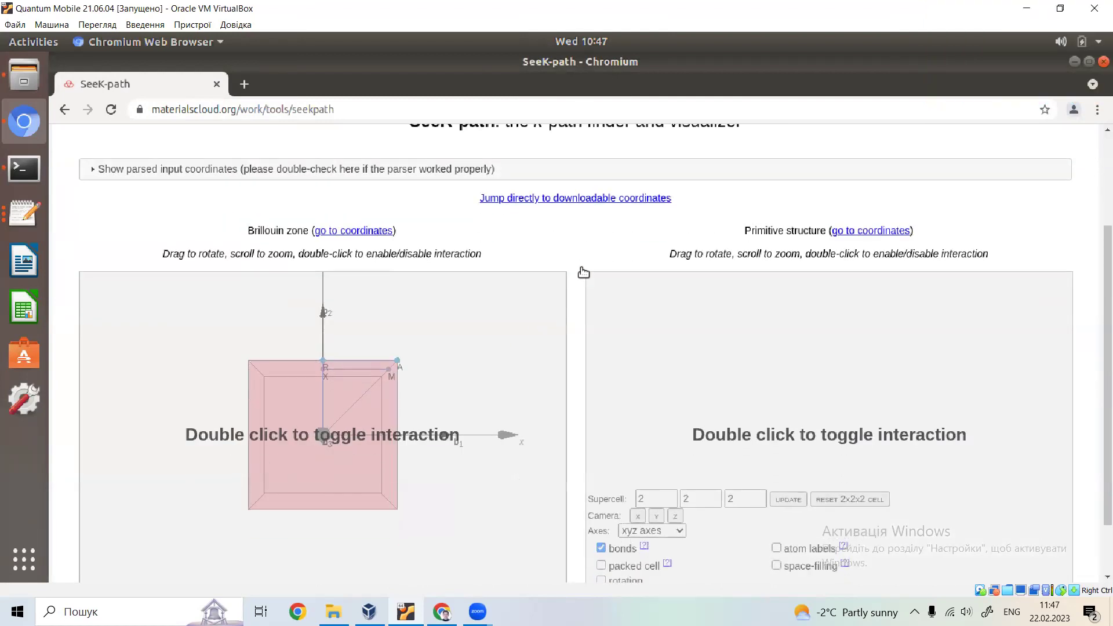
{"action": "scroll", "coordinate": [581, 268], "scroll_direction": "up", "scroll_amount": 1}
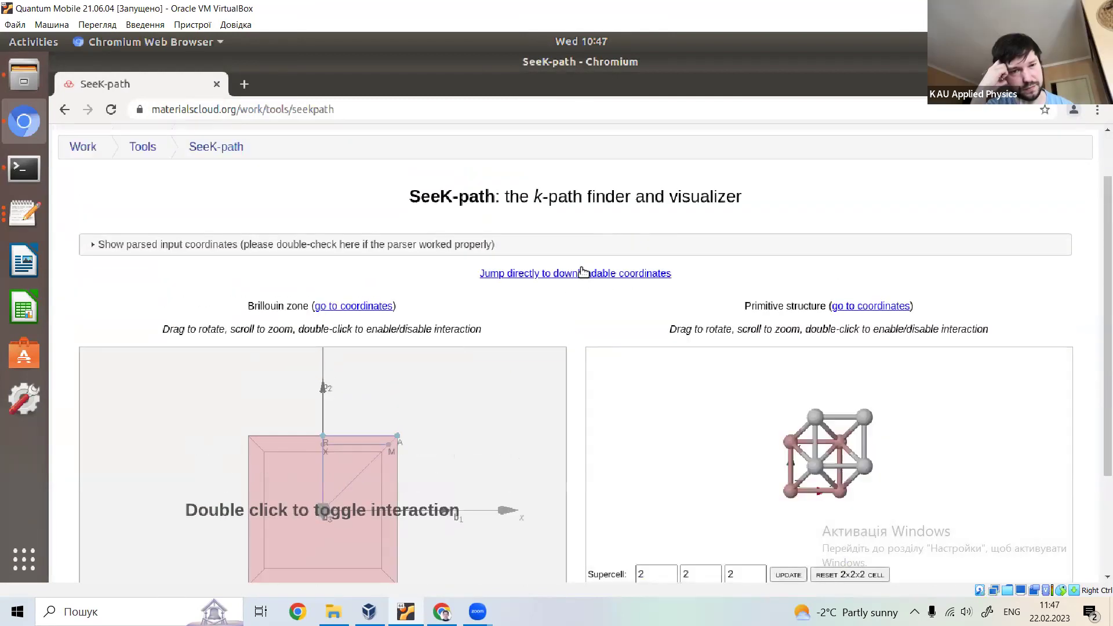
{"action": "scroll", "coordinate": [583, 272], "scroll_direction": "down", "scroll_amount": 1}
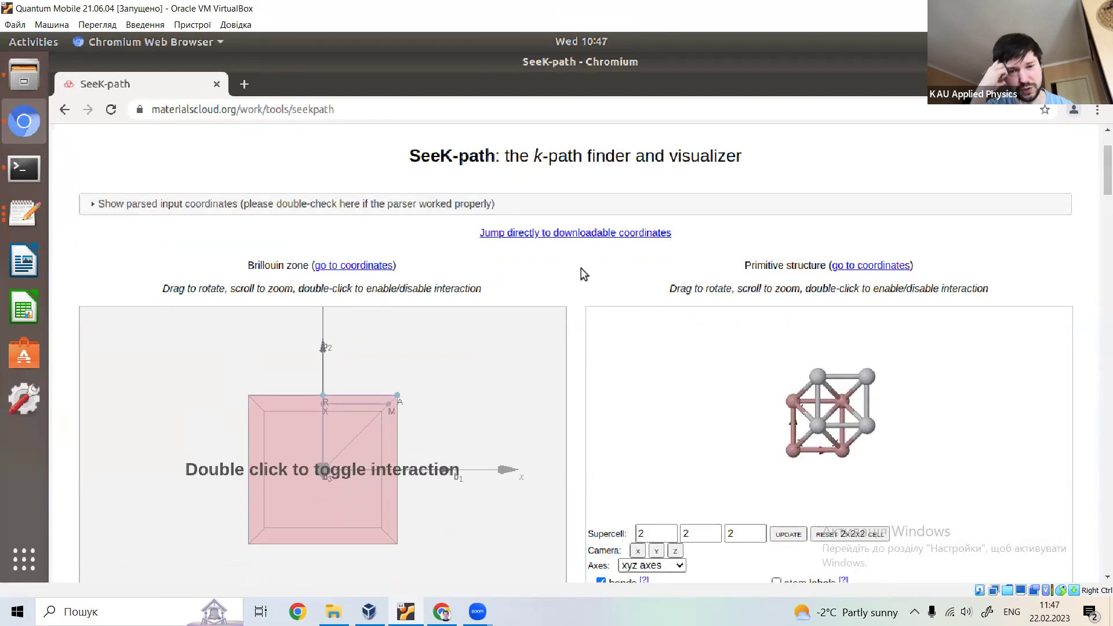
{"action": "scroll", "coordinate": [582, 270], "scroll_direction": "down", "scroll_amount": 1}
{"action": "scroll", "coordinate": [581, 268], "scroll_direction": "down", "scroll_amount": 1}
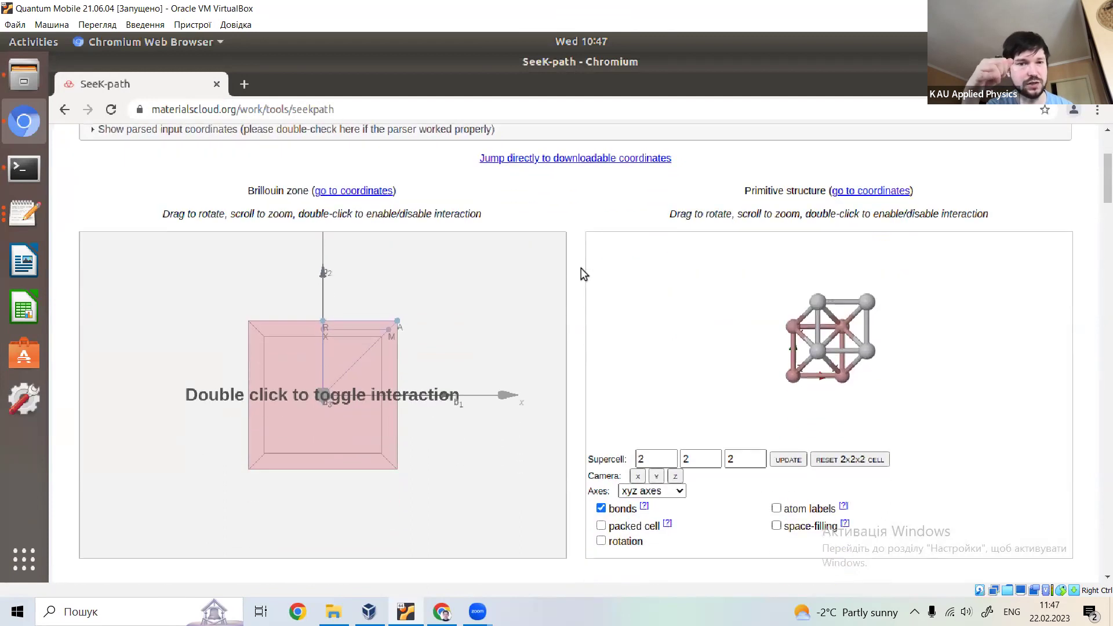
{"action": "double_click", "coordinate": [482, 335]}
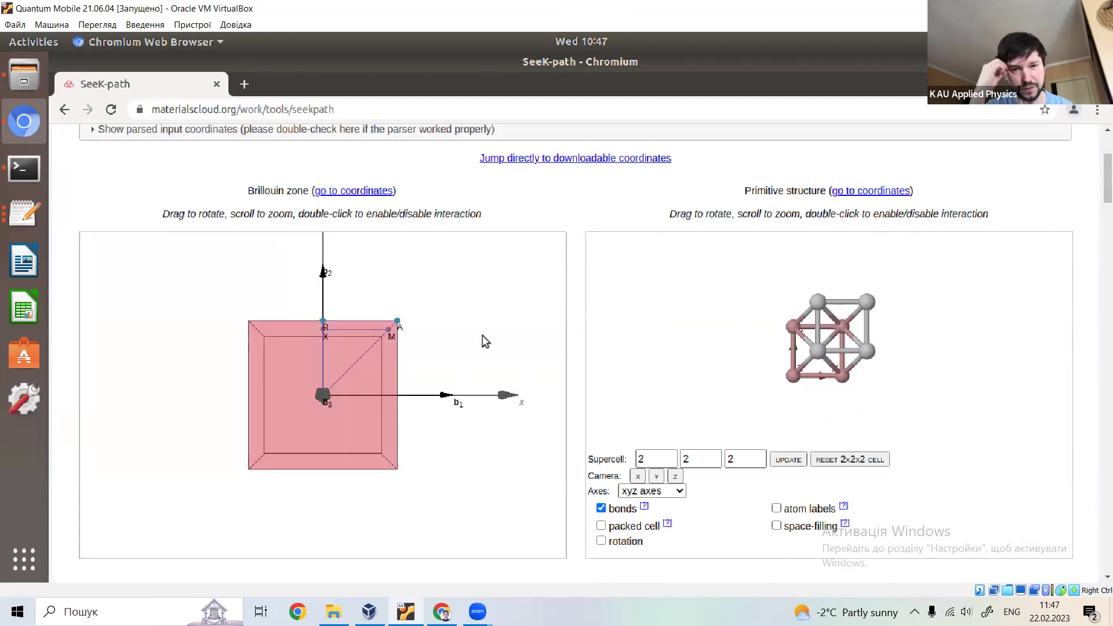
{"action": "mouse_move", "coordinate": [465, 343]}
{"action": "left_mouse_down"}
{"action": "mouse_move", "coordinate": [435, 362]}
{"action": "mouse_move", "coordinate": [461, 339]}
{"action": "mouse_move", "coordinate": [458, 350]}
{"action": "left_mouse_up"}
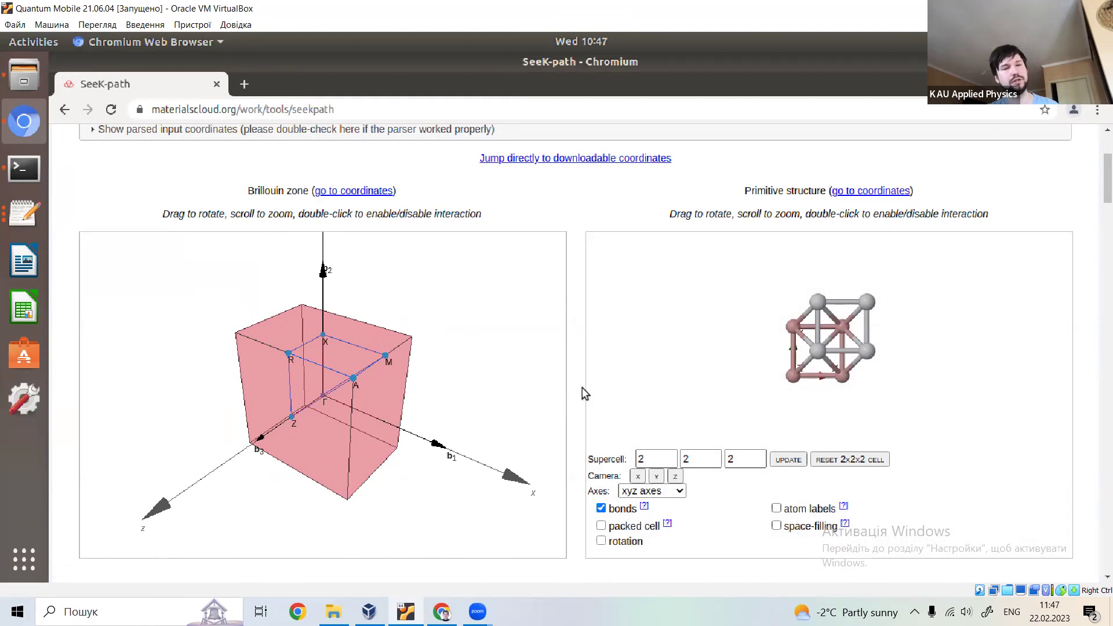
Find the suggested path in the Brillouin-zone information and highlight its Γ—X—M—Γ—Z—R—A—Z part
{"action": "scroll", "coordinate": [582, 387], "scroll_direction": "down", "scroll_amount": 3}
{"action": "scroll", "coordinate": [582, 387], "scroll_direction": "down", "scroll_amount": 2}
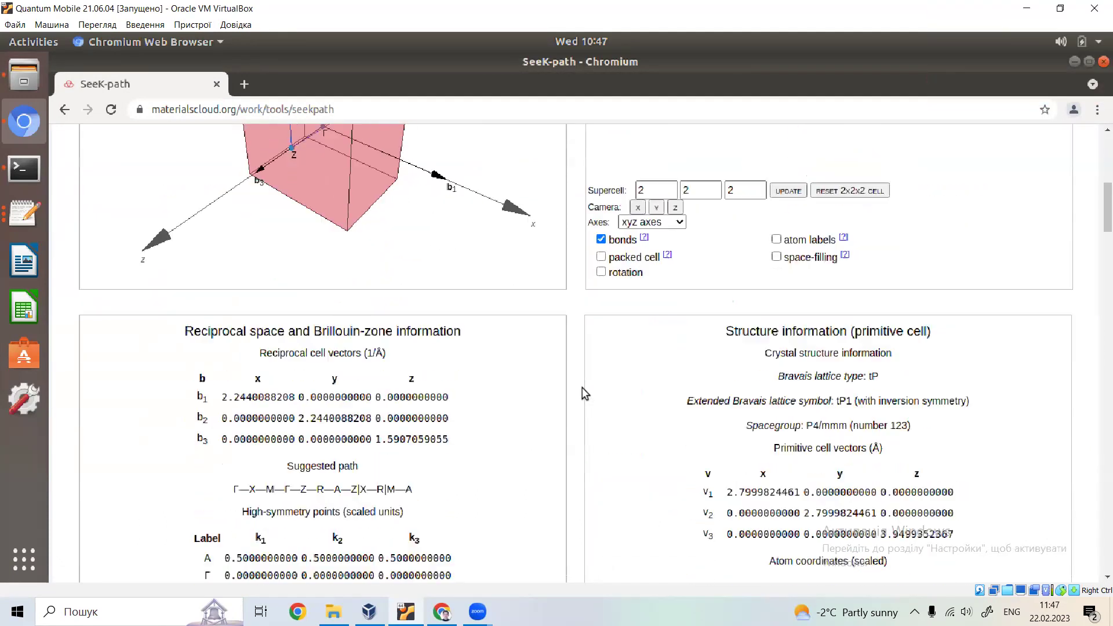
{"action": "scroll", "coordinate": [582, 387], "scroll_direction": "up", "scroll_amount": 4}
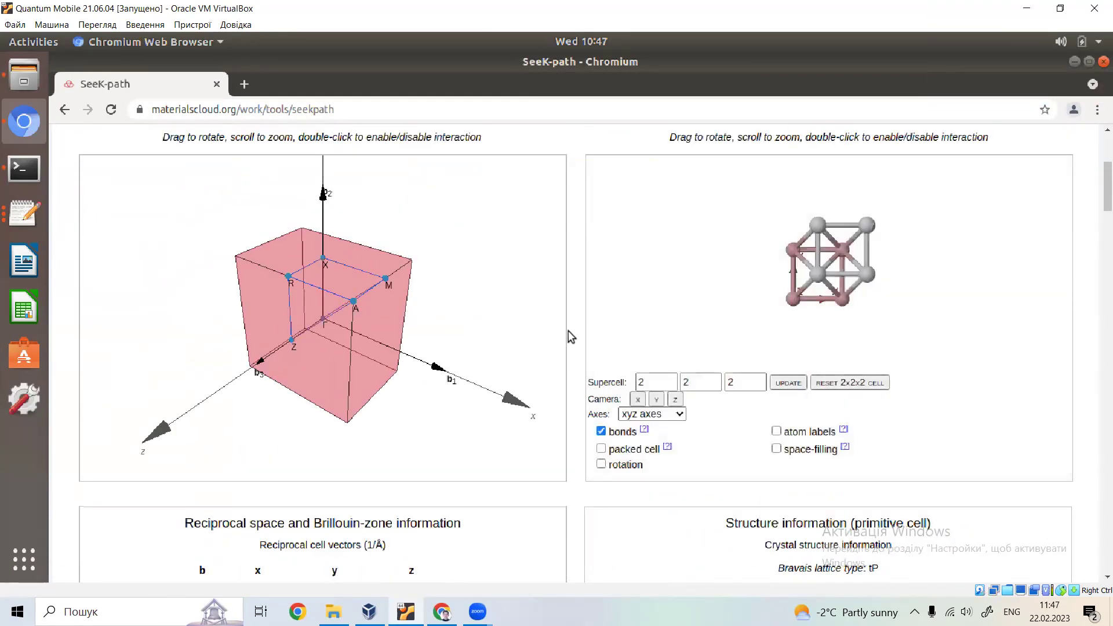
{"action": "scroll", "coordinate": [570, 337], "scroll_direction": "down", "scroll_amount": 4}
{"action": "scroll", "coordinate": [569, 335], "scroll_direction": "down", "scroll_amount": 1}
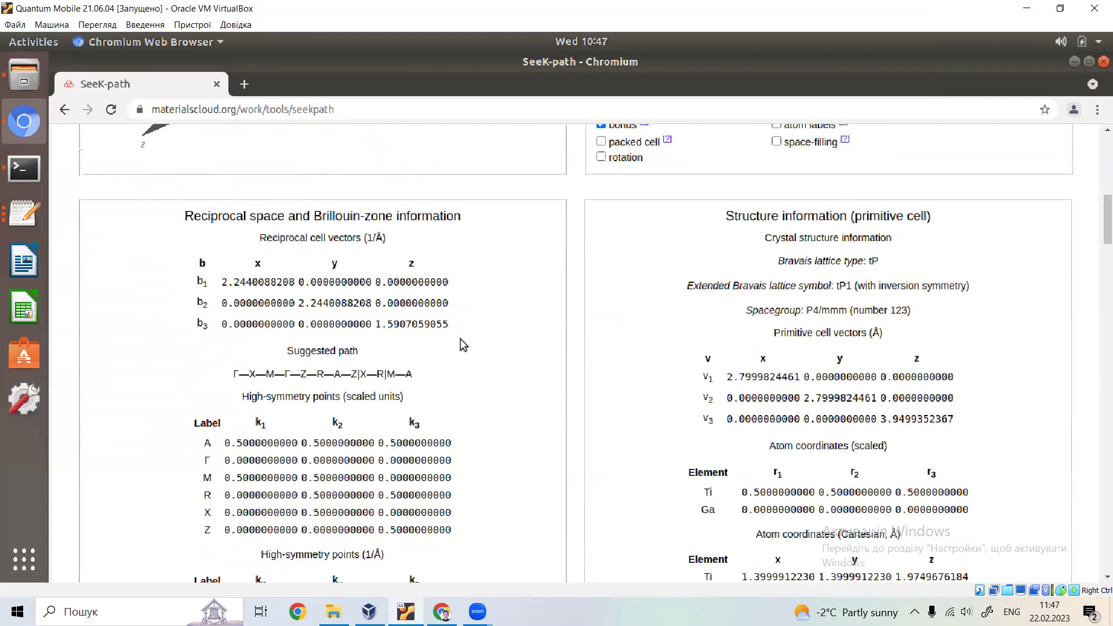
{"action": "left_click_drag", "start_coordinate": [232, 375], "coordinate": [355, 373]}
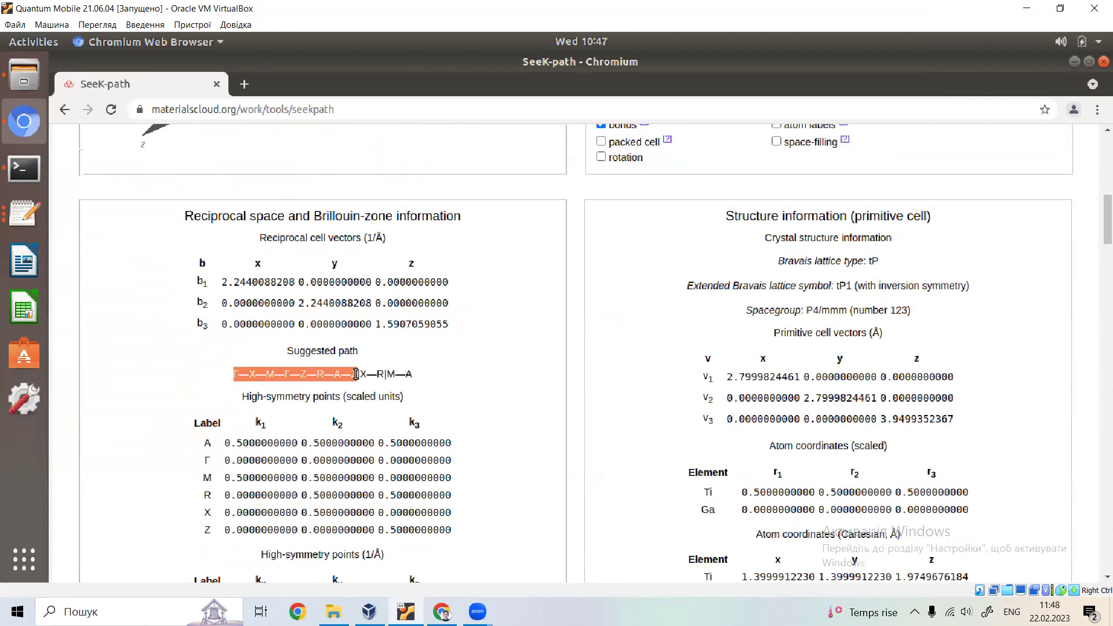
Rotate the Brillouin zone again and compare its plotted k-path with the highlighted part of the suggested path
{"action": "scroll", "coordinate": [575, 295], "scroll_direction": "up", "scroll_amount": 8}
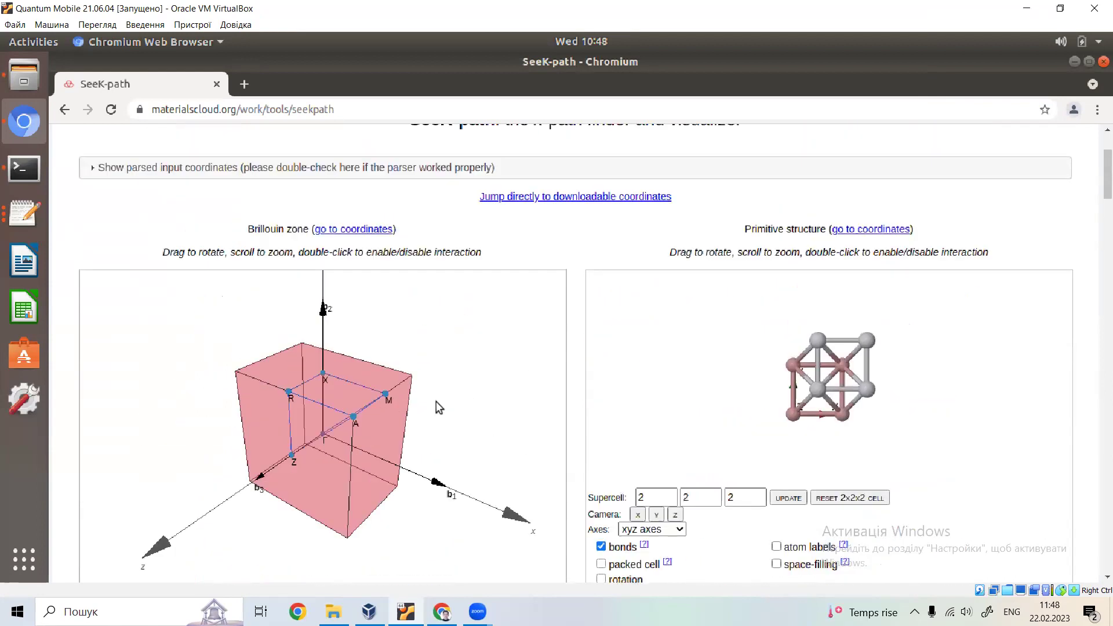
{"action": "mouse_move", "coordinate": [442, 397]}
{"action": "left_mouse_down"}
{"action": "mouse_move", "coordinate": [453, 396]}
{"action": "mouse_move", "coordinate": [445, 406]}
{"action": "left_mouse_up"}
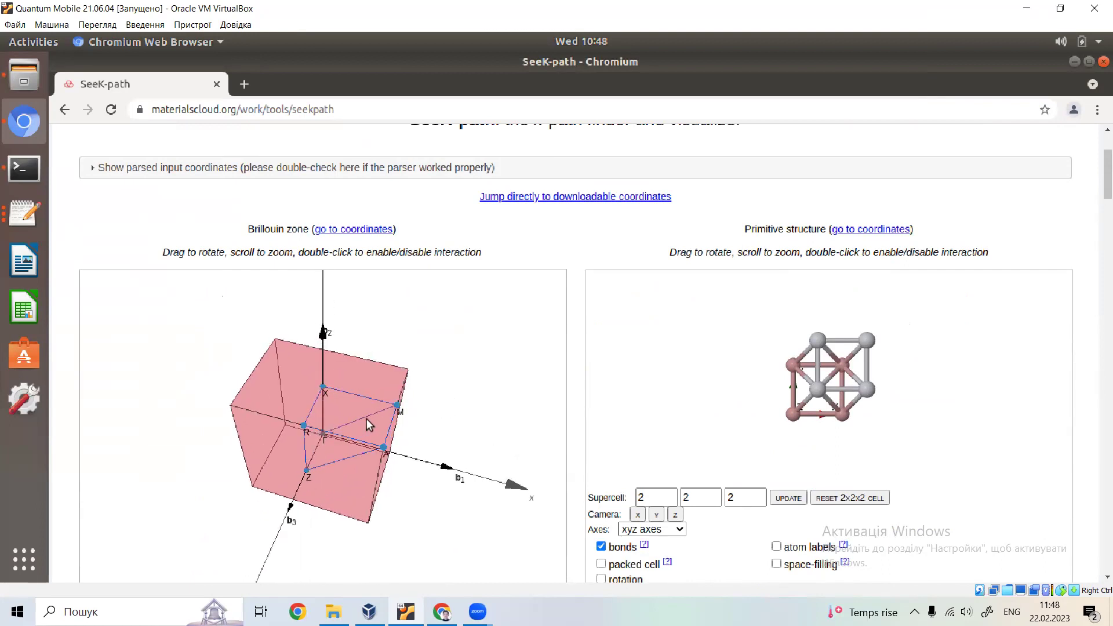
{"action": "scroll", "coordinate": [574, 400], "scroll_direction": "down", "scroll_amount": 5}
{"action": "scroll", "coordinate": [574, 400], "scroll_direction": "down", "scroll_amount": 3}
{"action": "scroll", "coordinate": [574, 400], "scroll_direction": "up", "scroll_amount": 6}
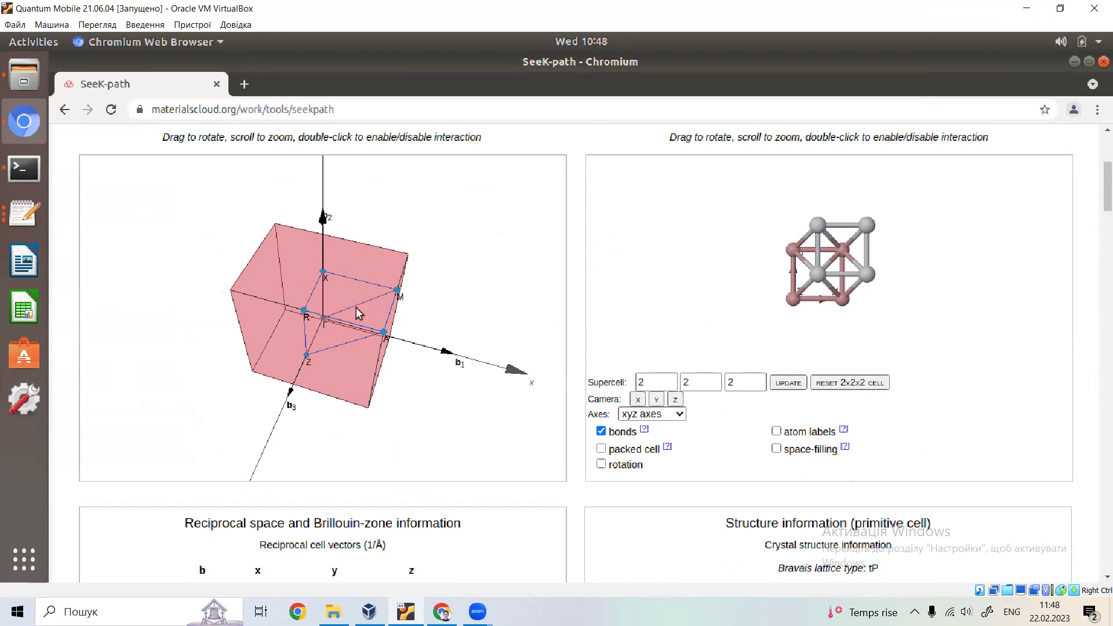
{"action": "scroll", "coordinate": [574, 383], "scroll_direction": "down", "scroll_amount": 1}
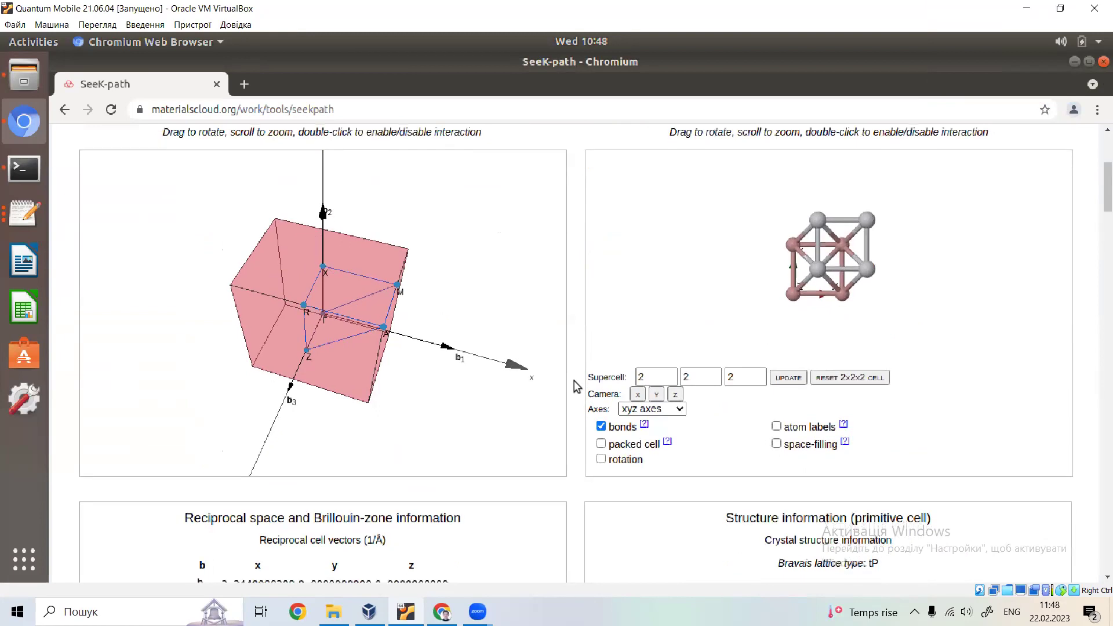
{"action": "scroll", "coordinate": [574, 387], "scroll_direction": "down", "scroll_amount": 4}
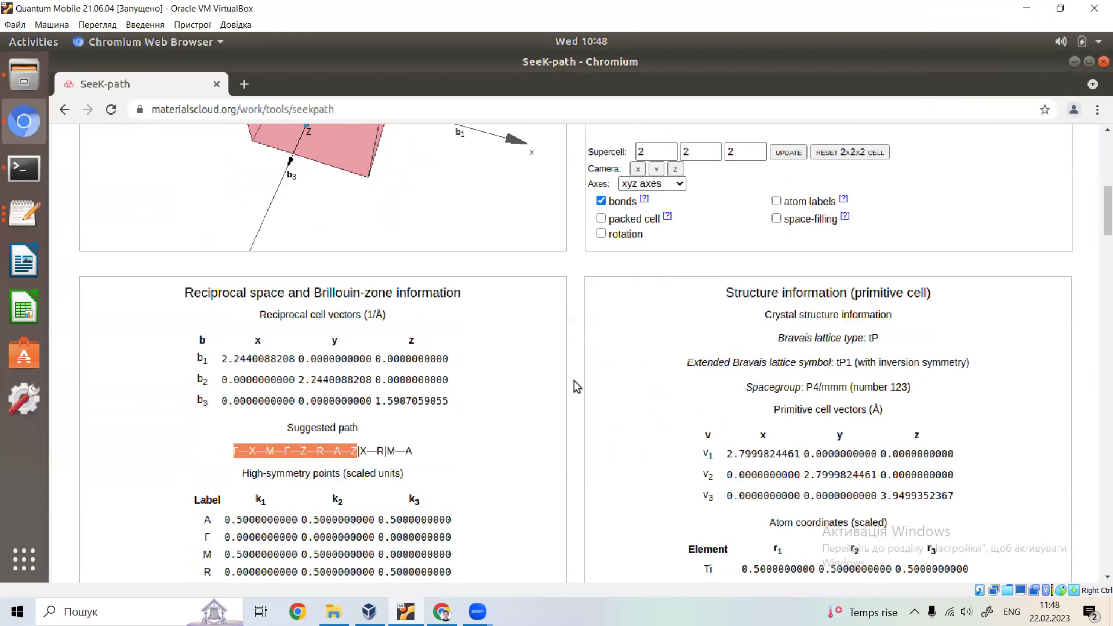
Turn the Brillouin zone and check its k-path against the suggested path and the high-symmetry point tables
{"action": "scroll", "coordinate": [576, 387], "scroll_direction": "up", "scroll_amount": 4}
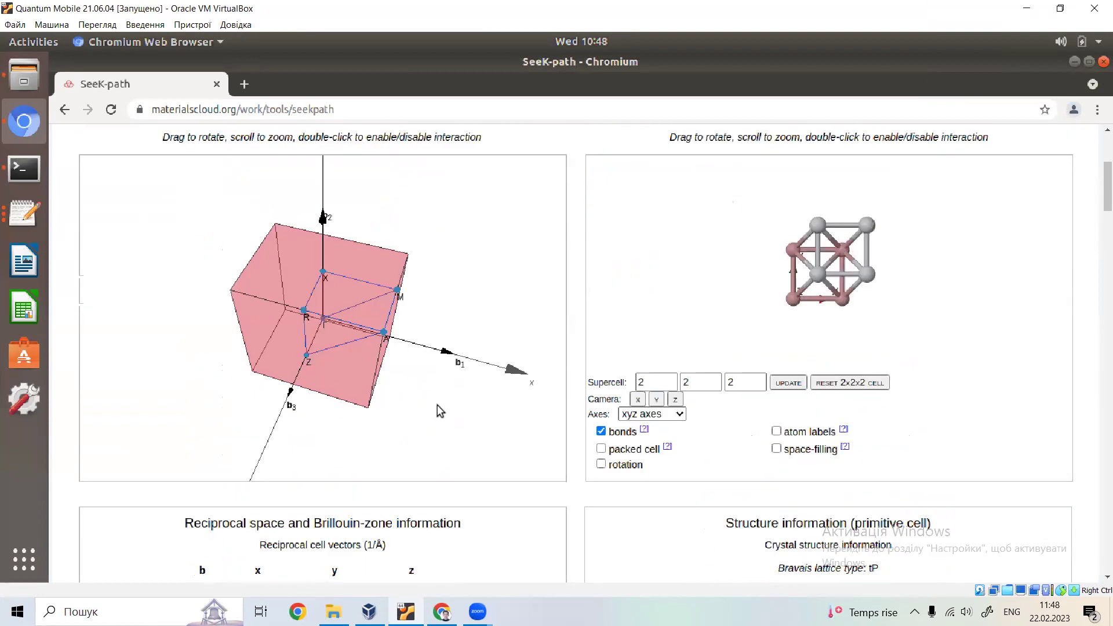
{"action": "left_click_drag", "start_coordinate": [437, 397], "coordinate": [436, 402]}
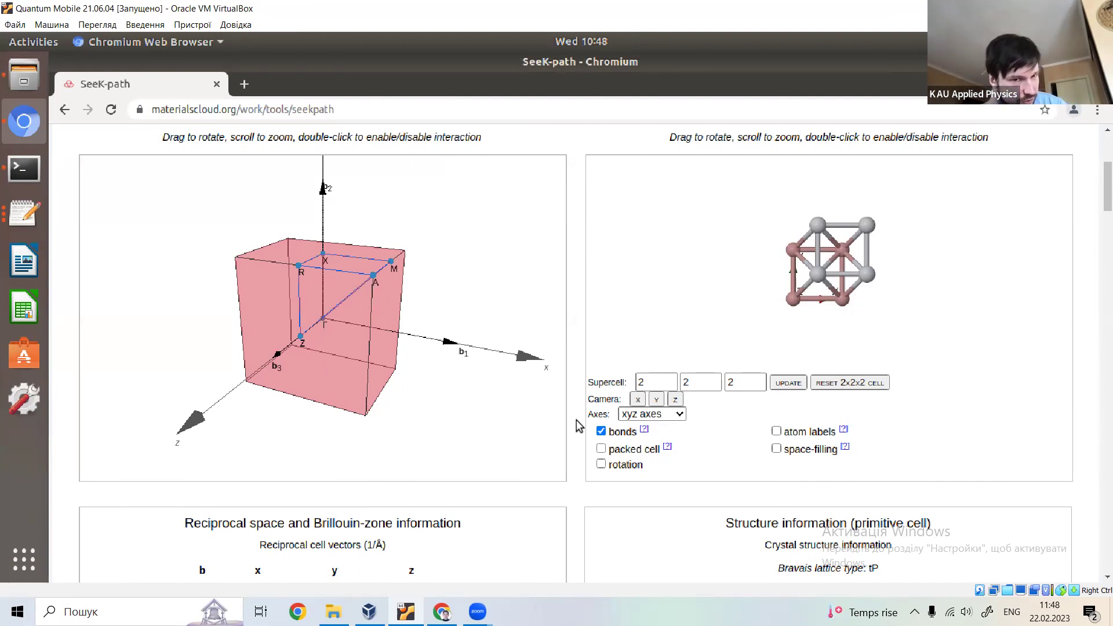
{"action": "scroll", "coordinate": [576, 420], "scroll_direction": "down", "scroll_amount": 10}
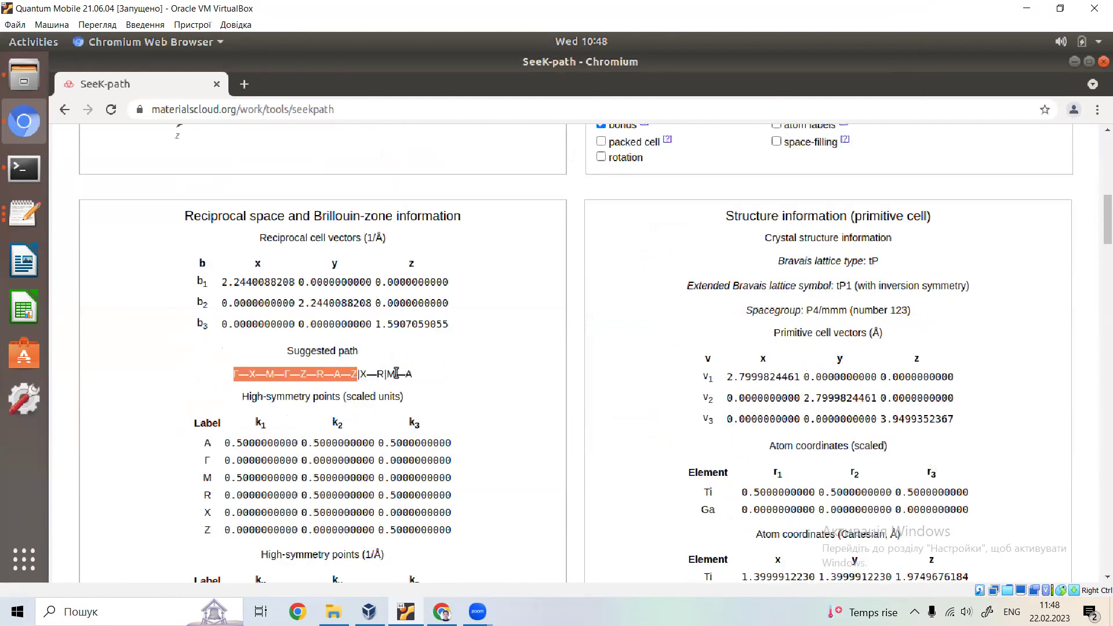
{"action": "scroll", "coordinate": [589, 328], "scroll_direction": "up", "scroll_amount": 6}
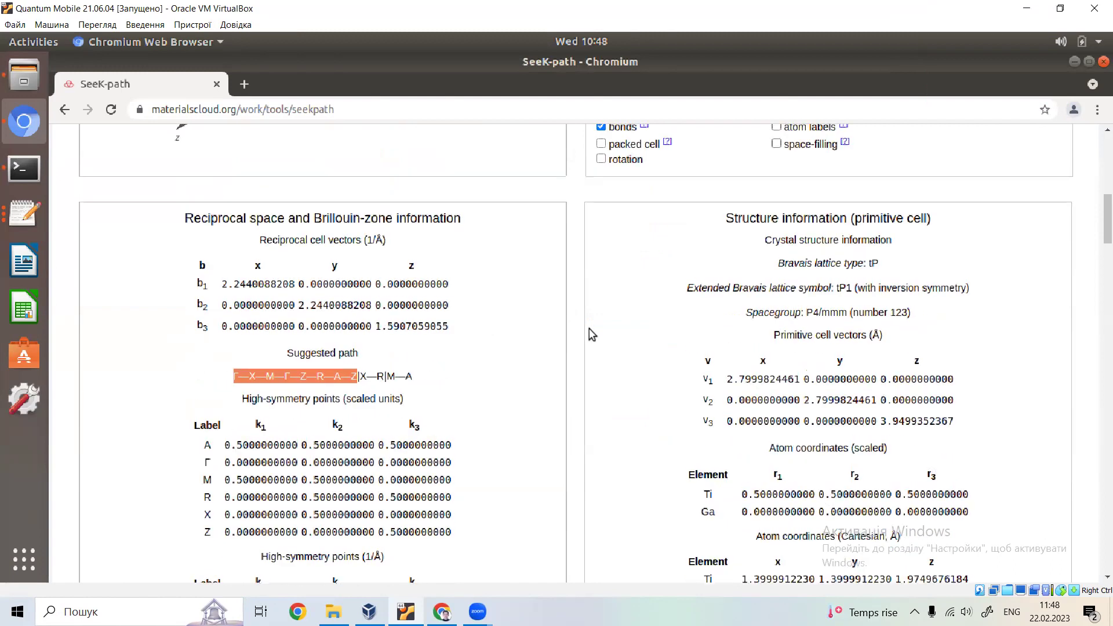
{"action": "scroll", "coordinate": [589, 331], "scroll_direction": "up", "scroll_amount": 3}
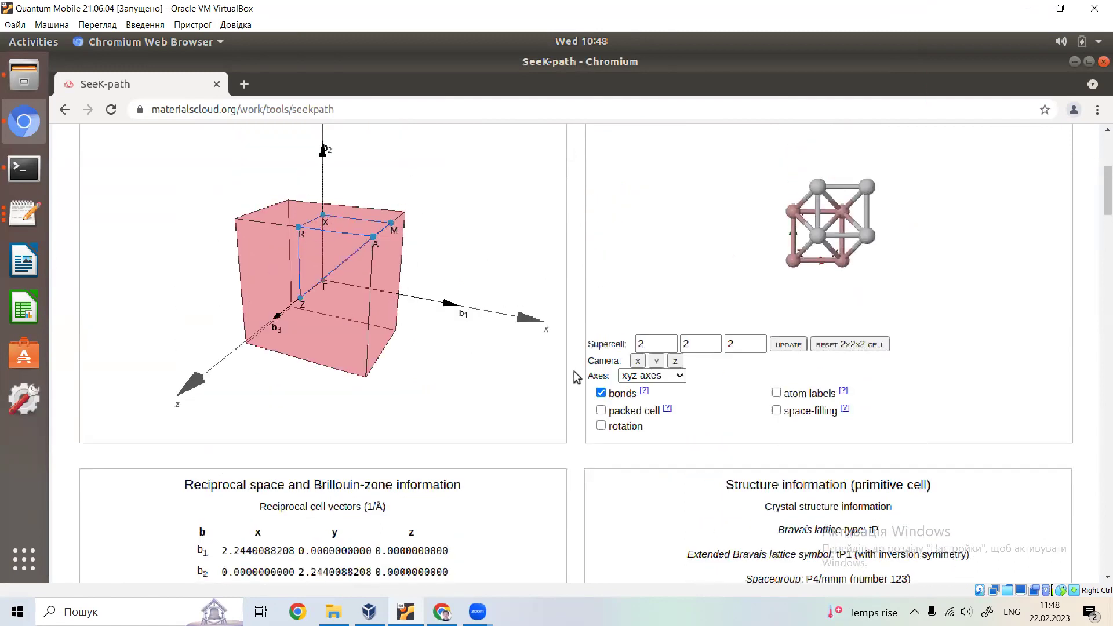
{"action": "scroll", "coordinate": [575, 376], "scroll_direction": "down", "scroll_amount": 9}
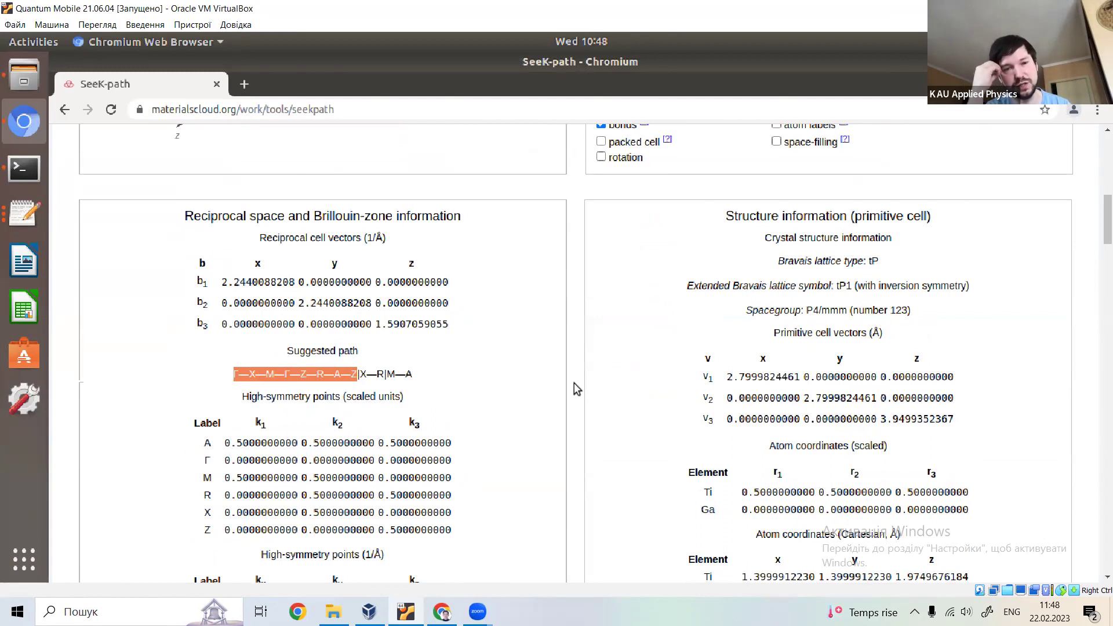
{"action": "scroll", "coordinate": [576, 387], "scroll_direction": "down", "scroll_amount": 4}
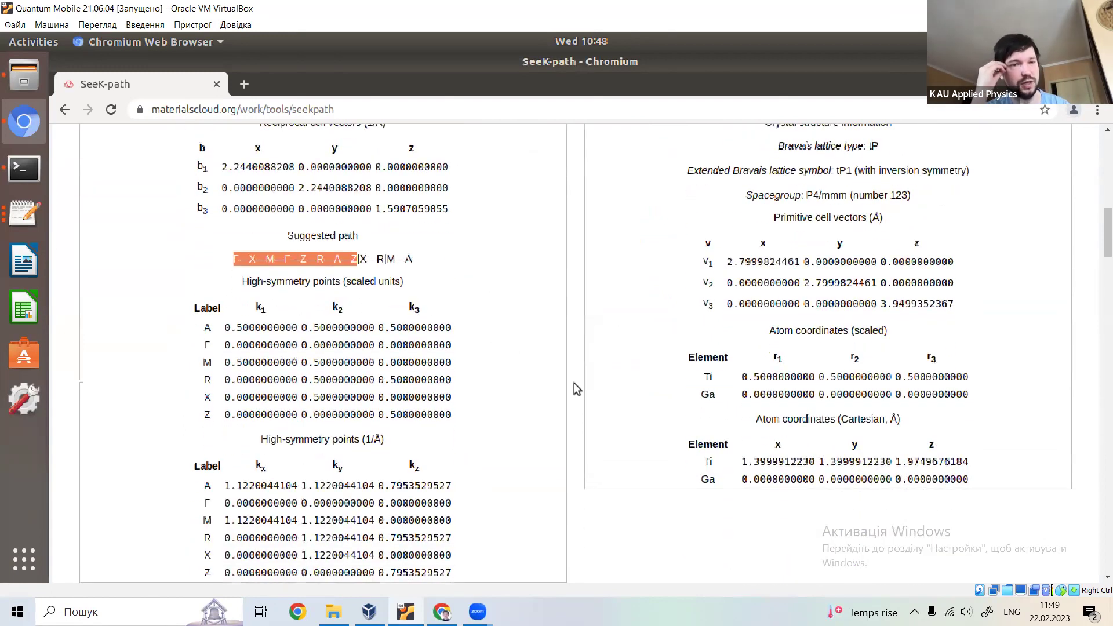
{"action": "scroll", "coordinate": [574, 383], "scroll_direction": "down", "scroll_amount": 1}
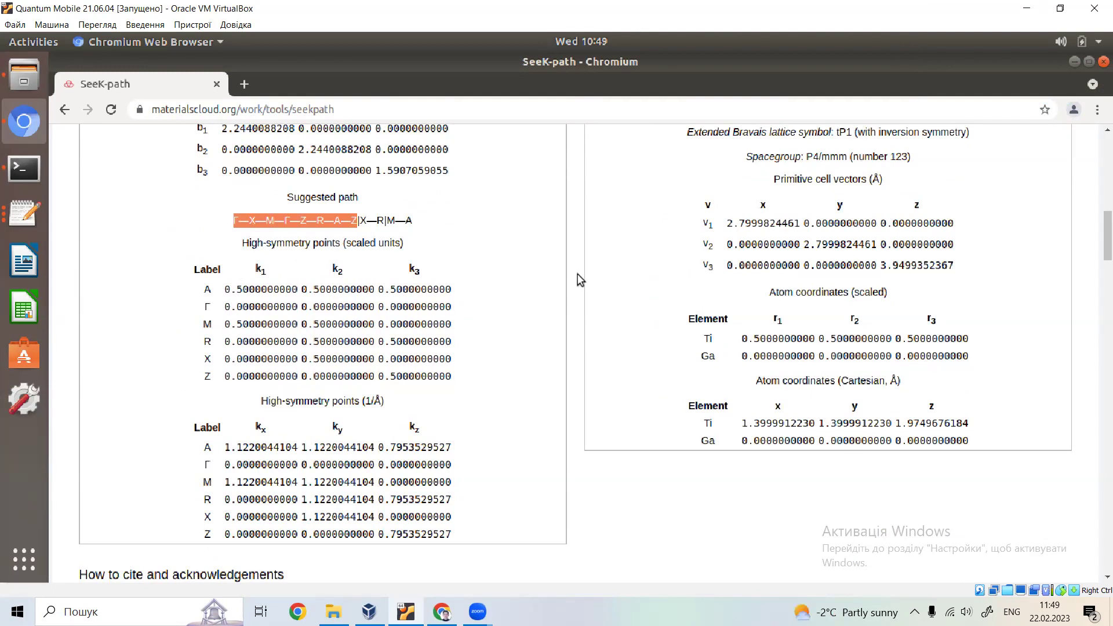
{"action": "scroll", "coordinate": [577, 273], "scroll_direction": "up", "scroll_amount": 3}
{"action": "scroll", "coordinate": [577, 279], "scroll_direction": "up", "scroll_amount": 12}
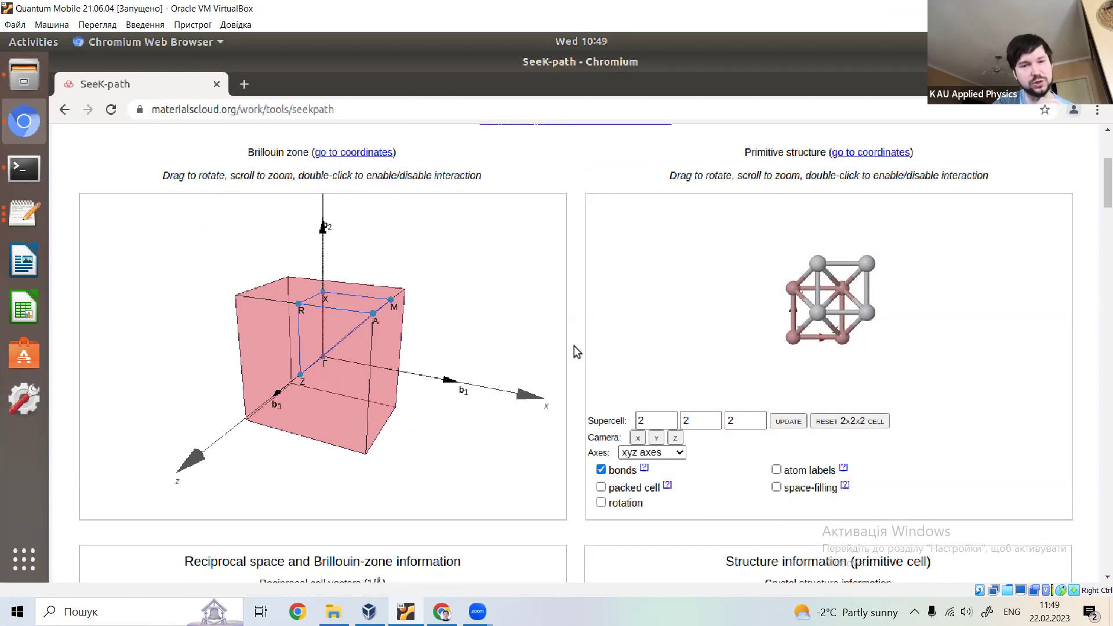
{"action": "scroll", "coordinate": [574, 345], "scroll_direction": "down", "scroll_amount": 1}
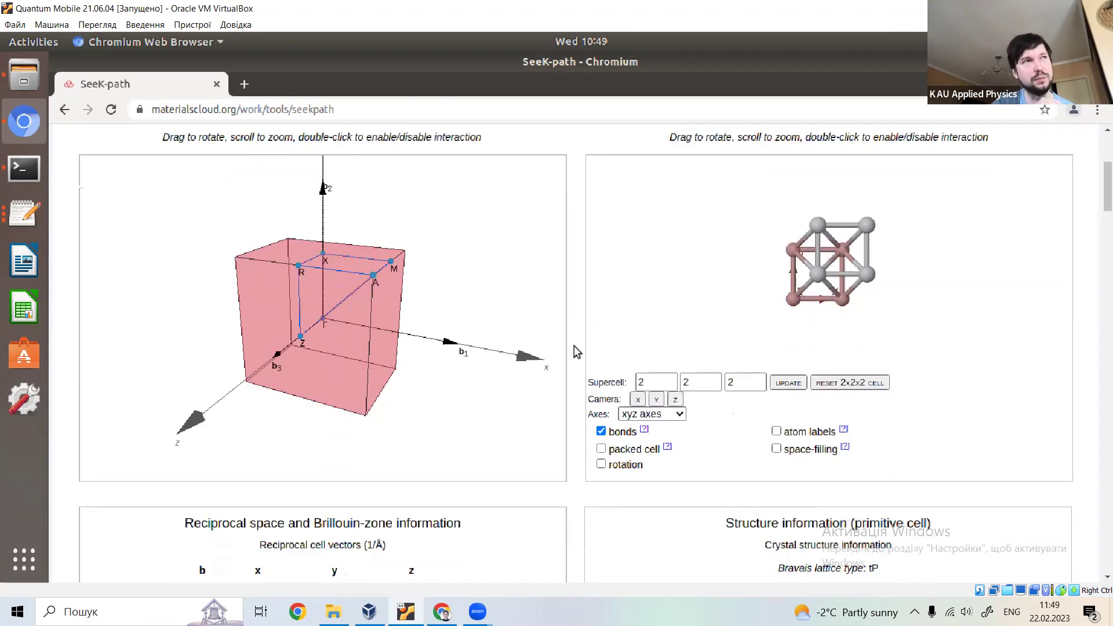
Close the TiGa.scf.out and TiGa.scf.in text editor windows, keeping TiGa.bands.in open
{"action": "left_click", "coordinate": [22, 209]}
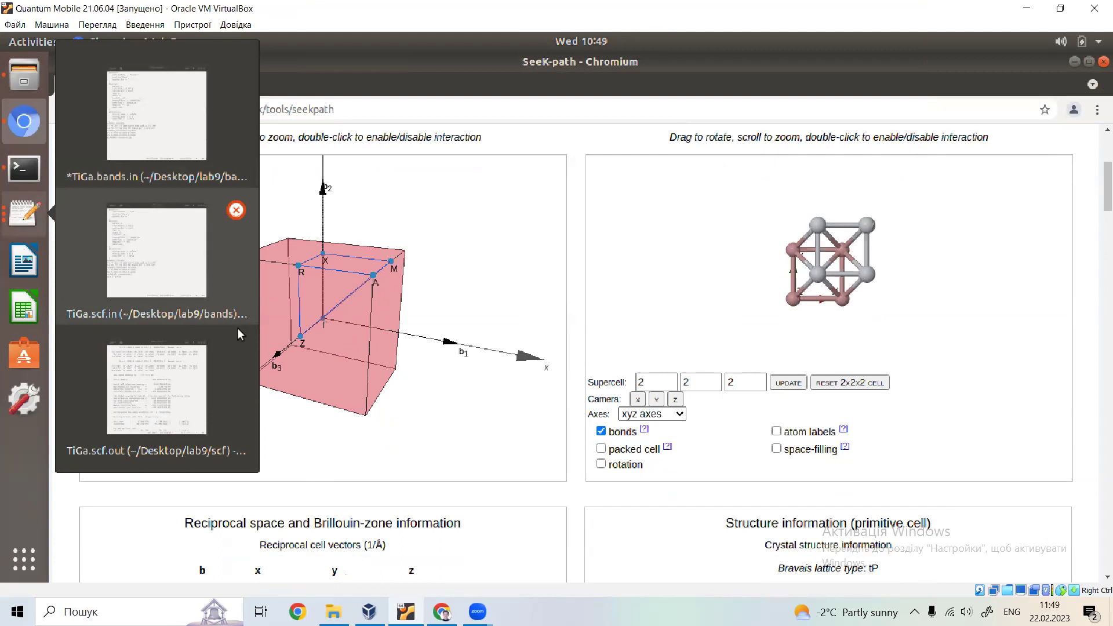
{"action": "left_click", "coordinate": [237, 348]}
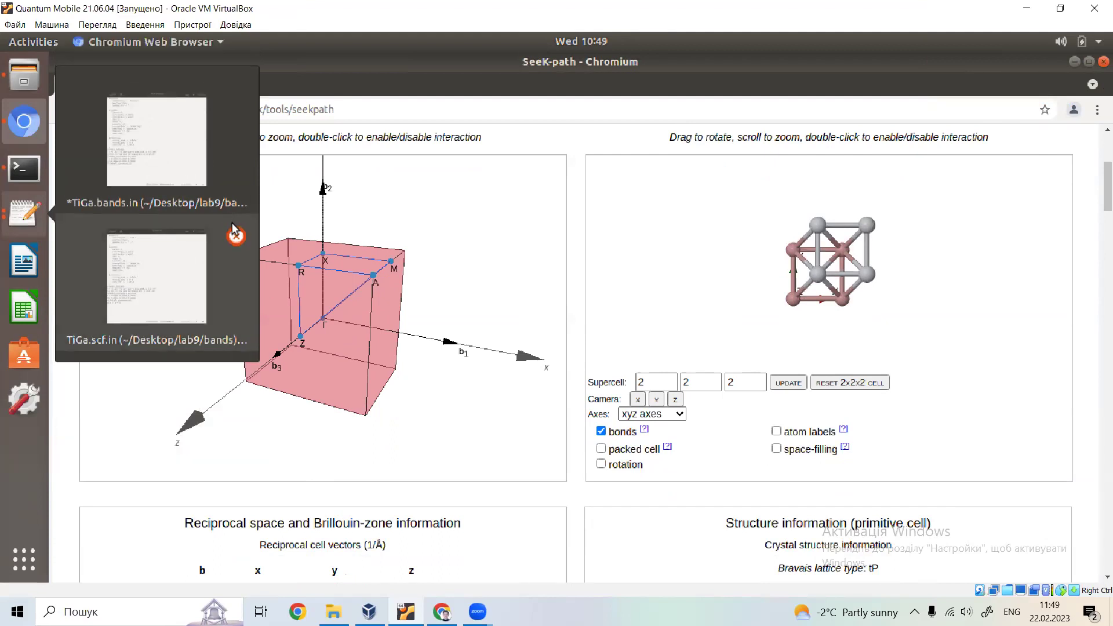
{"action": "left_click", "coordinate": [233, 236]}
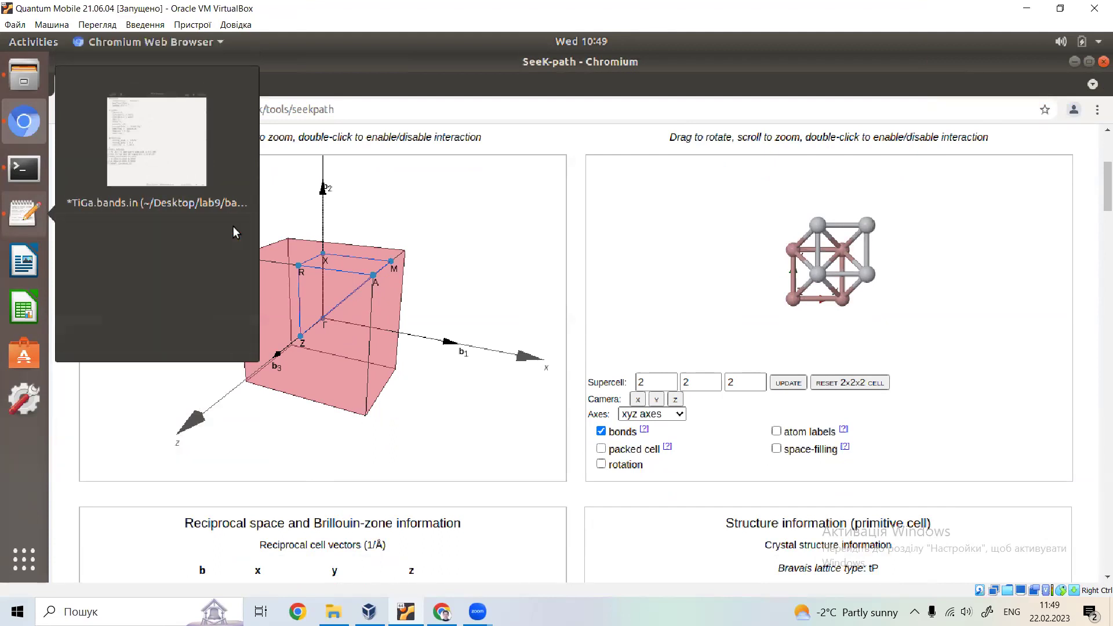
{"action": "left_click", "coordinate": [576, 354]}
Examine the scaled and Cartesian coordinates of the high-symmetry points listed below the suggested path
{"action": "scroll", "coordinate": [577, 354], "scroll_direction": "down", "scroll_amount": 8}
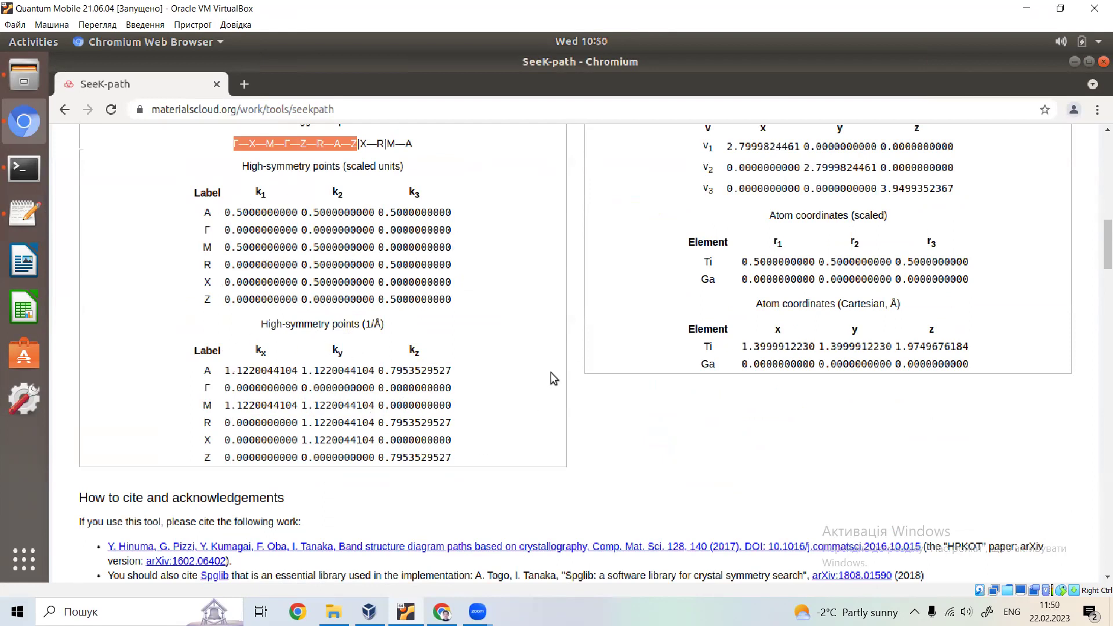
{"action": "scroll", "coordinate": [580, 353], "scroll_direction": "up", "scroll_amount": 3}
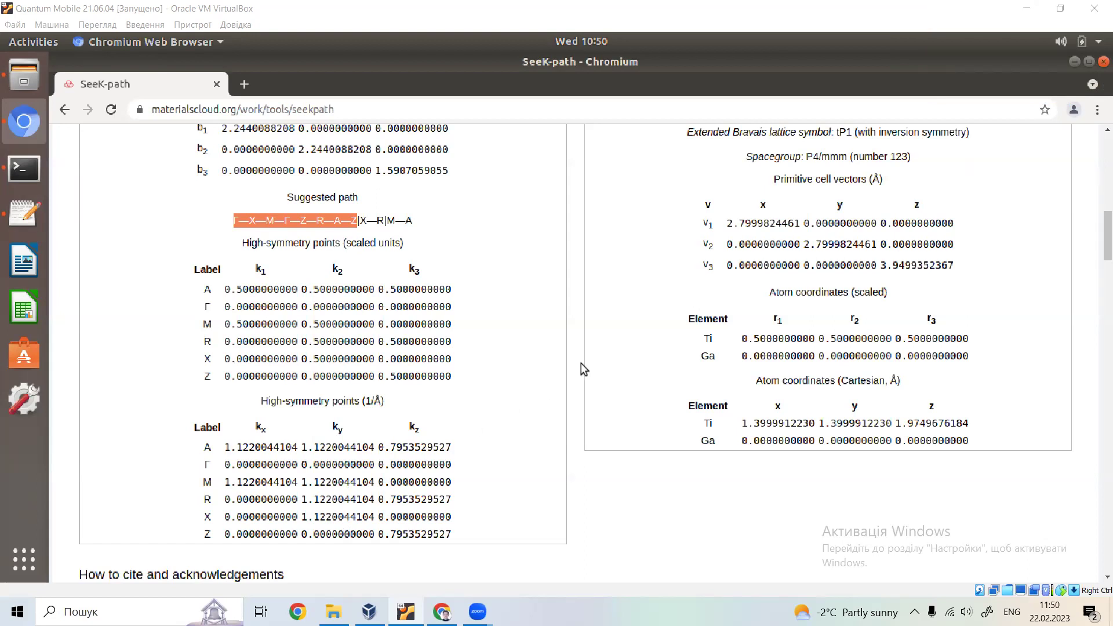
{"action": "scroll", "coordinate": [581, 363], "scroll_direction": "up", "scroll_amount": 3}
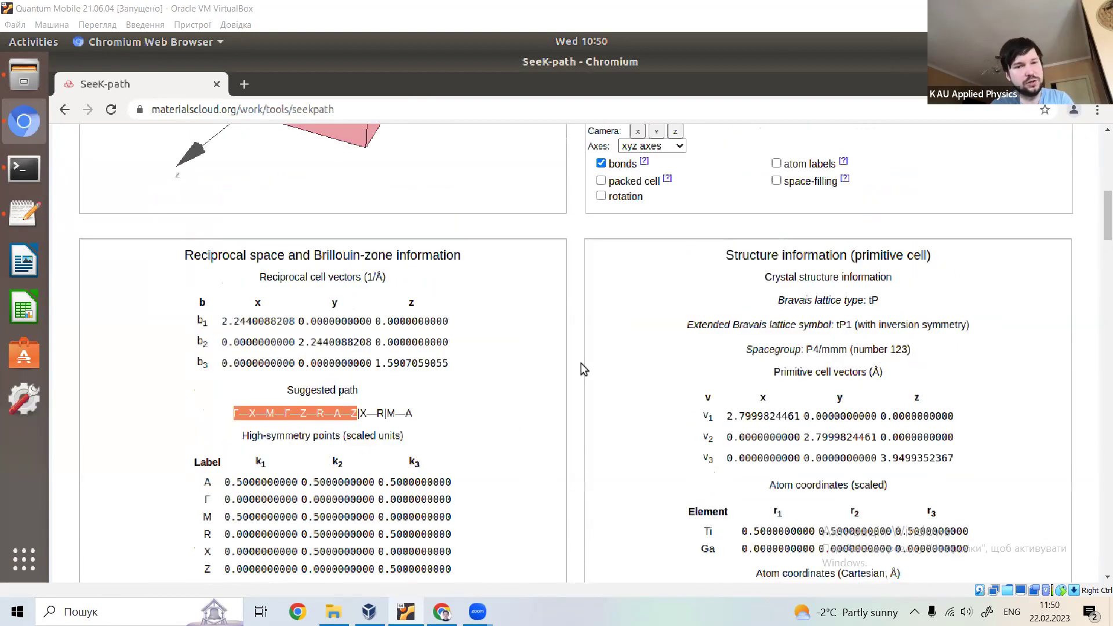
{"action": "scroll", "coordinate": [581, 365], "scroll_direction": "up", "scroll_amount": 3}
{"action": "scroll", "coordinate": [581, 363], "scroll_direction": "down", "scroll_amount": 4}
{"action": "scroll", "coordinate": [580, 363], "scroll_direction": "down", "scroll_amount": 1}
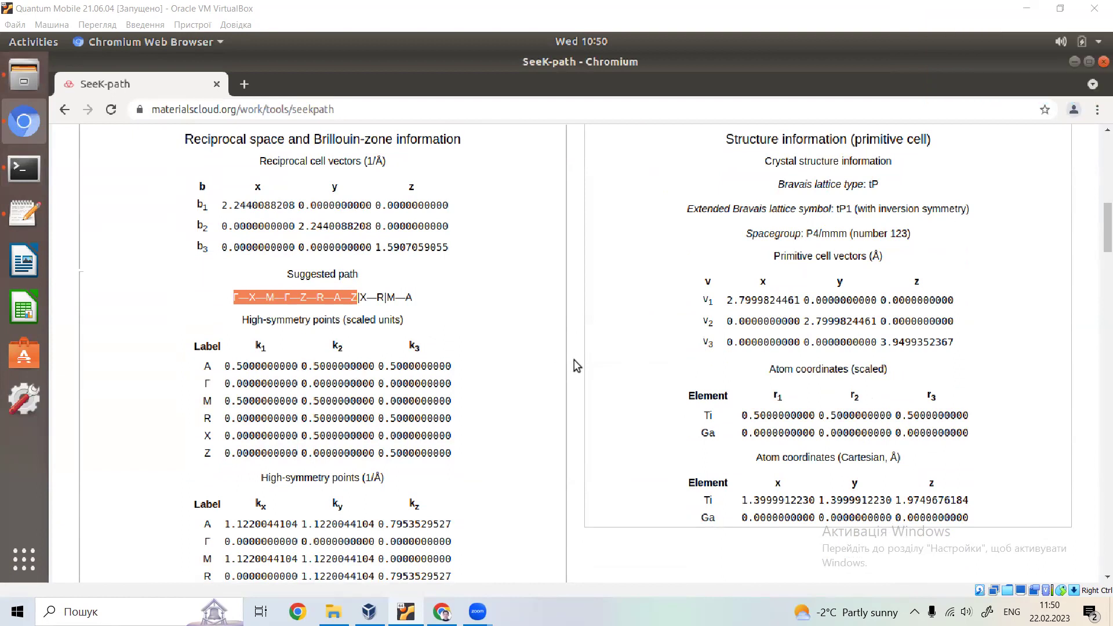
{"action": "scroll", "coordinate": [576, 365], "scroll_direction": "down", "scroll_amount": 1}
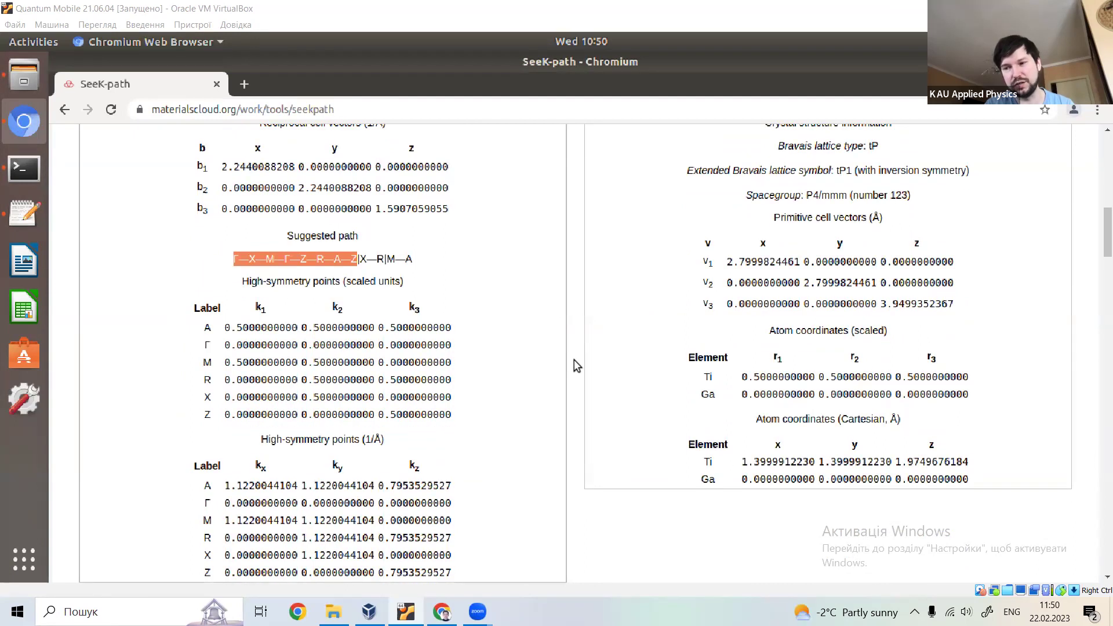
Arrange the SeeK-path page and TiGa.bands.in in the text editor side by side, with the page on the left half
{"action": "left_click", "coordinate": [574, 360]}
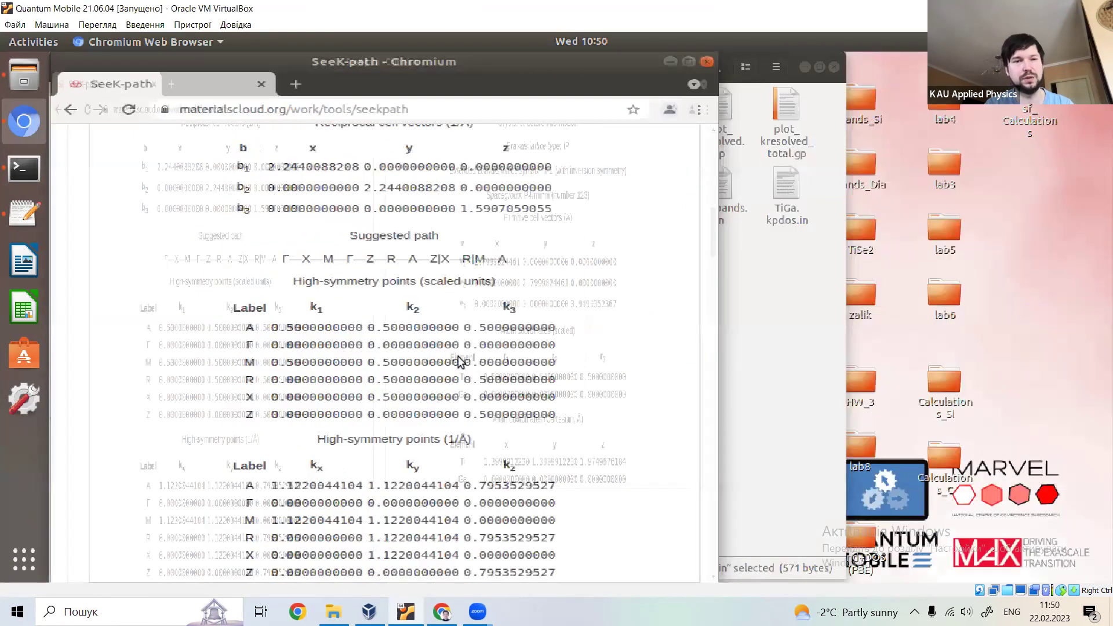
{"action": "key", "text": "super+Down"}
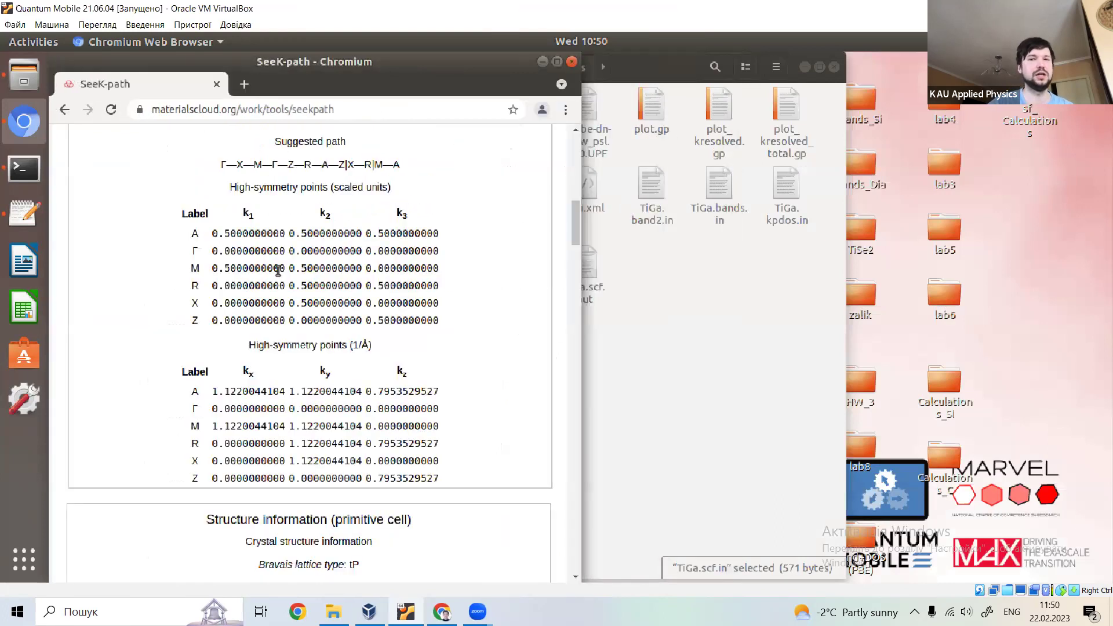
{"action": "left_click", "coordinate": [26, 211]}
{"action": "key", "text": "super+Right"}
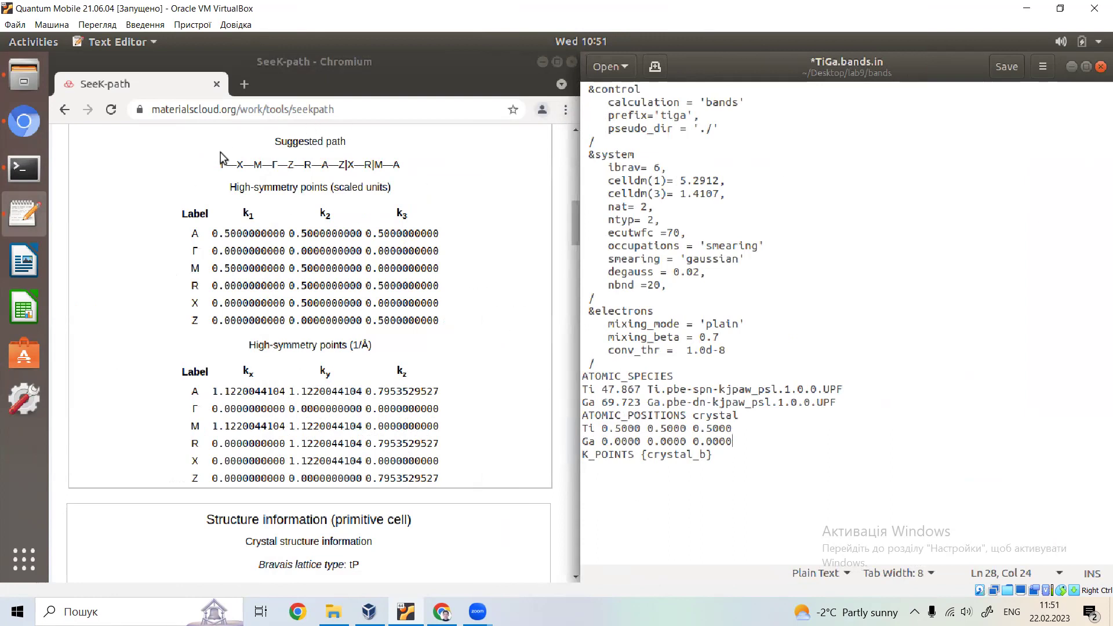
Enter 8 as the number of k-points under K_POINTS {crystal_b} and paste the Γ—X—M—Γ—Z—R—A—Z path from SeeK-path below it
{"action": "left_click_drag", "start_coordinate": [222, 164], "coordinate": [347, 165]}
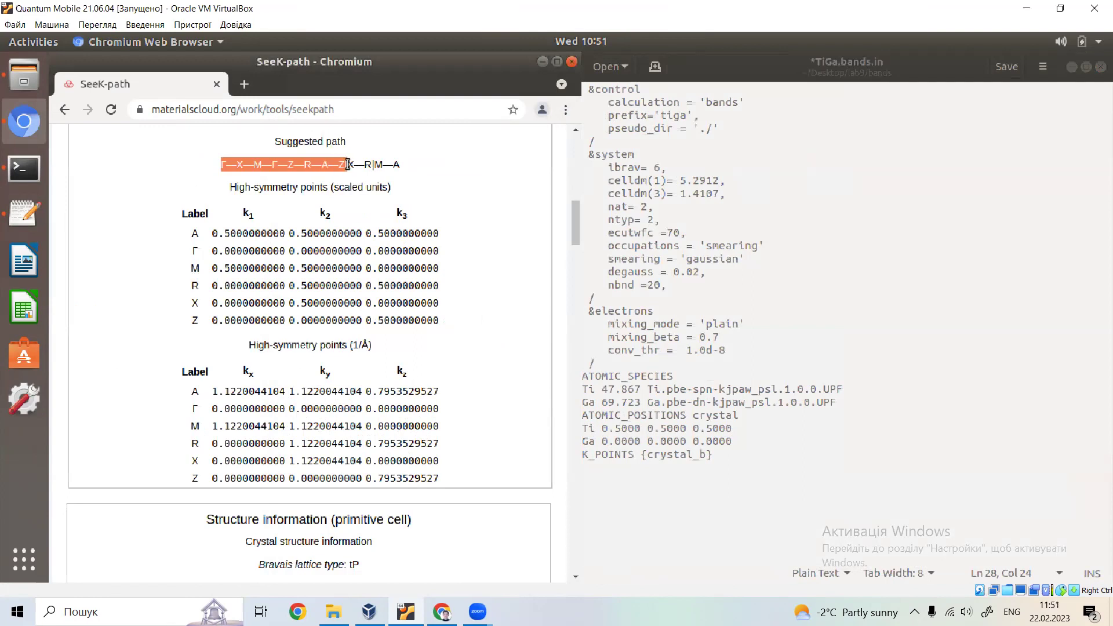
{"action": "left_click", "coordinate": [609, 474]}
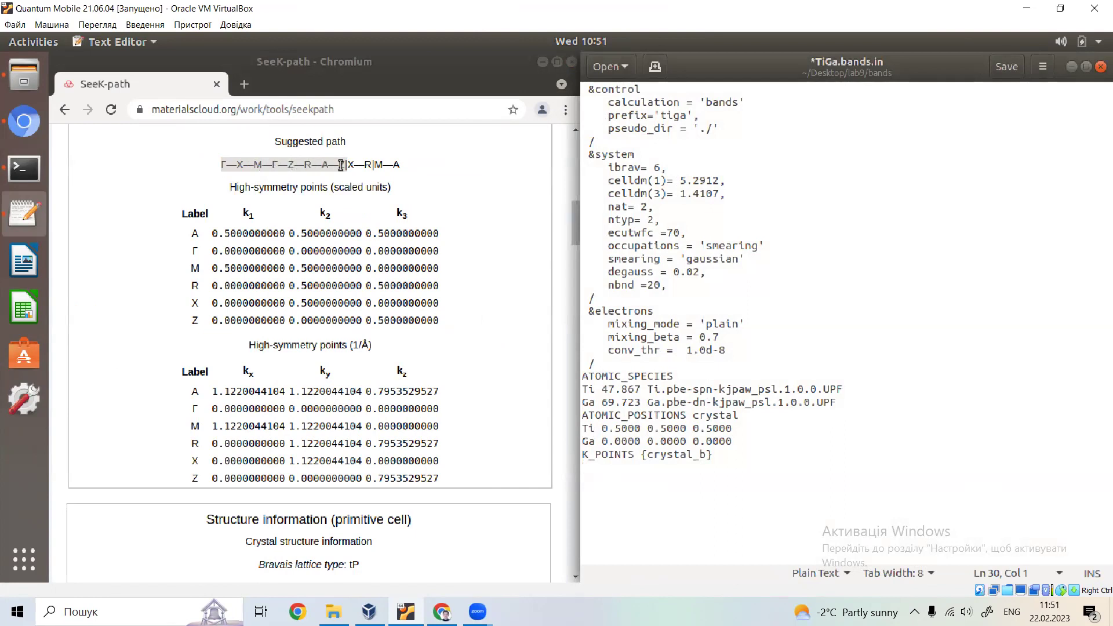
{"action": "left_click", "coordinate": [614, 476]}
{"action": "key", "text": "BackSpace"}
{"action": "type", "text": "8"}
{"action": "key", "text": "Return"}
{"action": "type", "text": "Γ—X—M—Γ—Z—R—A—Z|"}
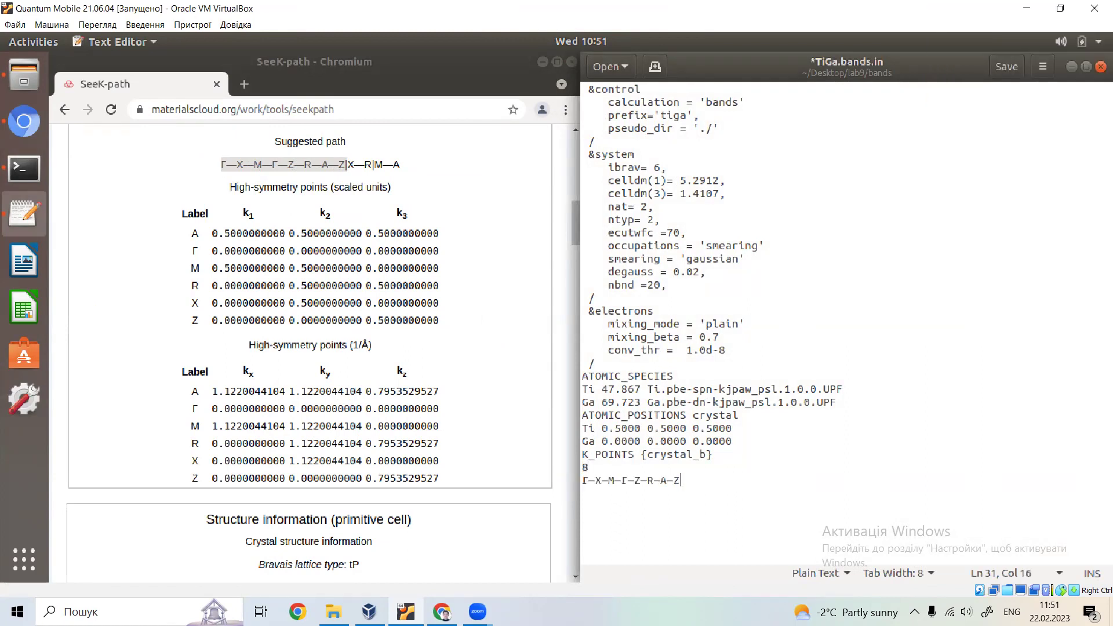
{"action": "key", "text": "Return"}
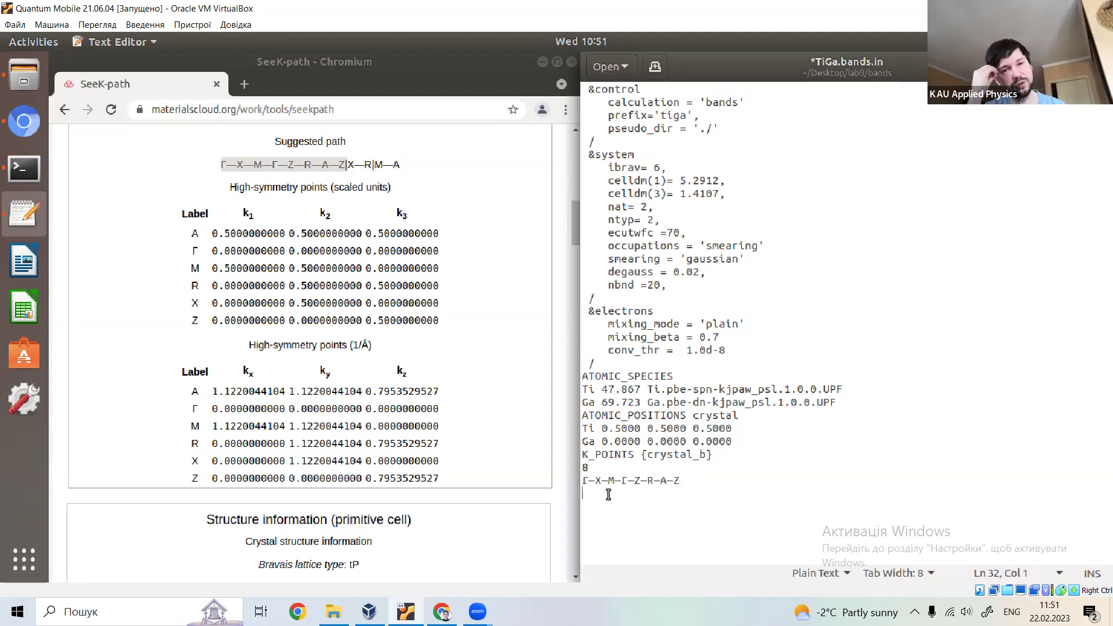
Comment out the pasted path line with "!" and go through its points, ending on the empty line below
{"action": "left_click", "coordinate": [585, 481]}
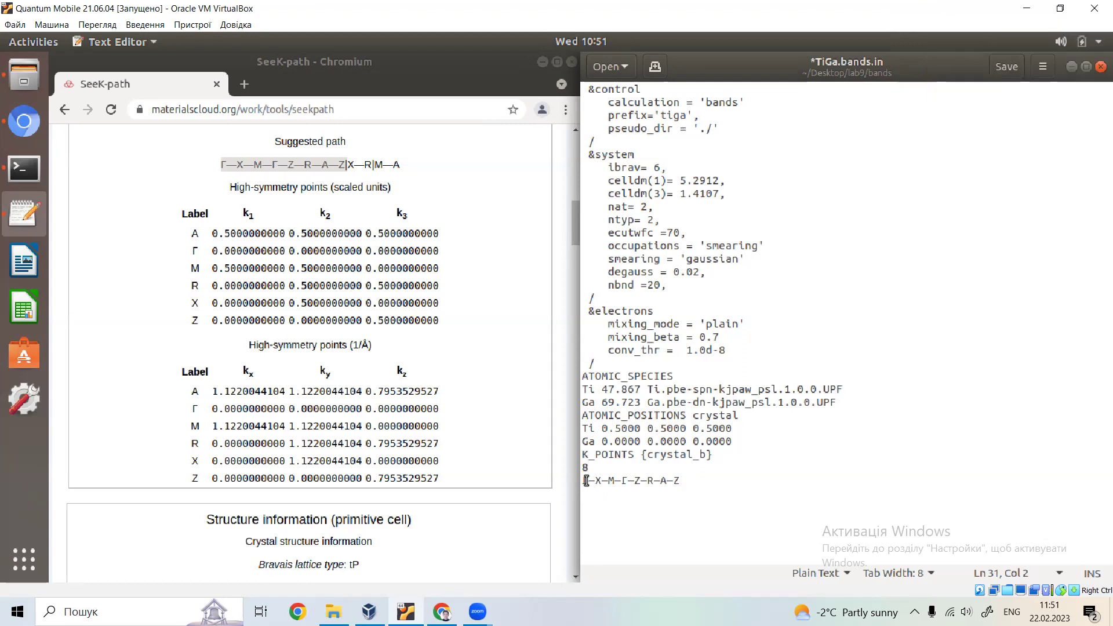
{"action": "type", "text": "!"}
{"action": "left_click", "coordinate": [660, 481]}
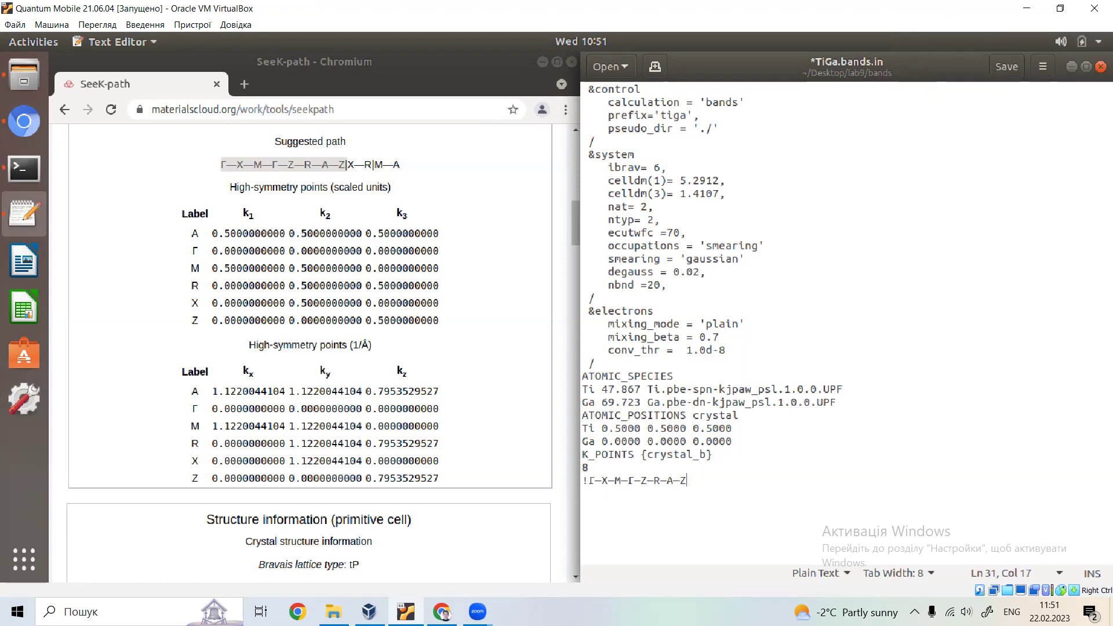
{"action": "left_click", "coordinate": [608, 480]}
{"action": "left_click", "coordinate": [667, 481]}
{"action": "key", "text": "Right"}
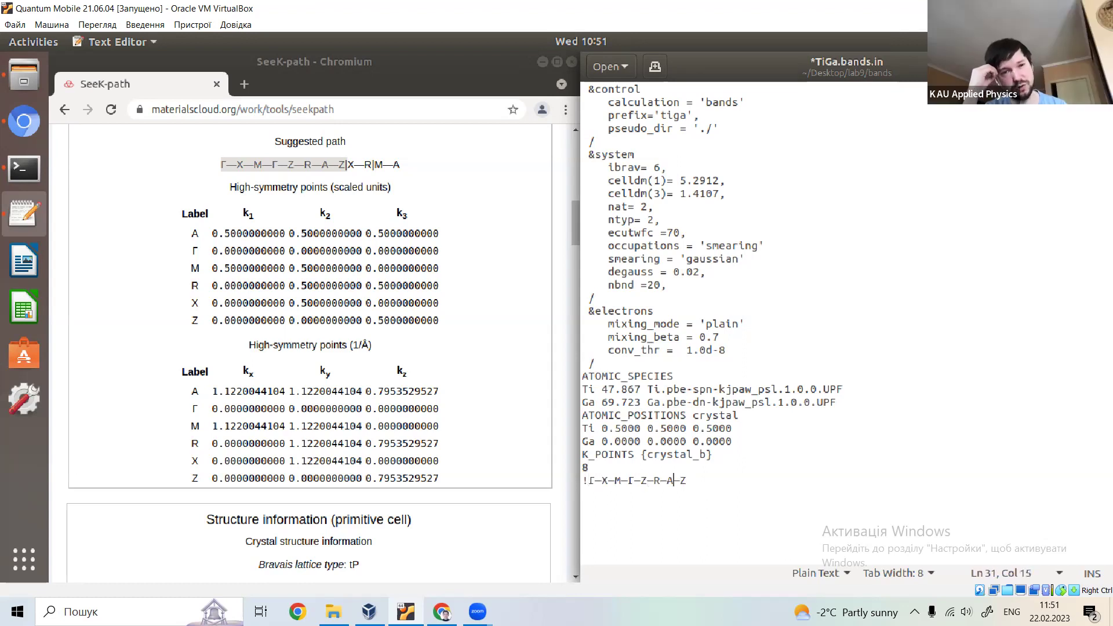
{"action": "left_click", "coordinate": [583, 494]}
{"action": "left_click", "coordinate": [673, 481]}
{"action": "left_click", "coordinate": [601, 481]}
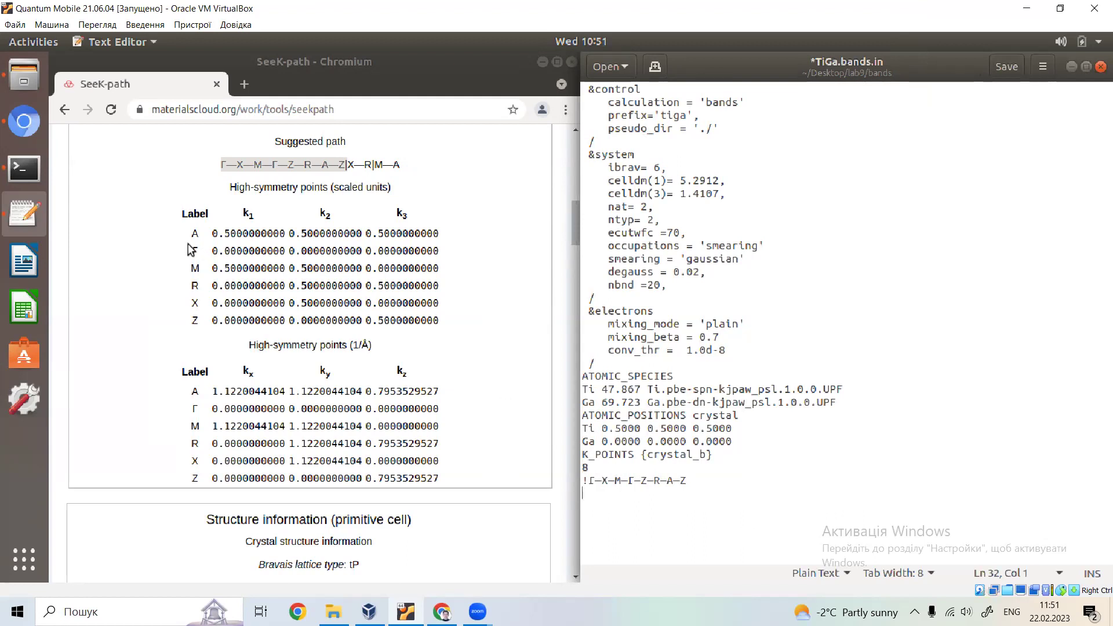
Add the Γ point as the line "0.0000 0.0000 0.0000 !G" below the path comment and start a new line
{"action": "type", "text": "0.0000"}
{"action": "key", "text": "shift+Left"}
{"action": "key", "text": "shift+Left"}
{"action": "key", "text": "shift+Left"}
{"action": "key", "text": "shift+Left"}
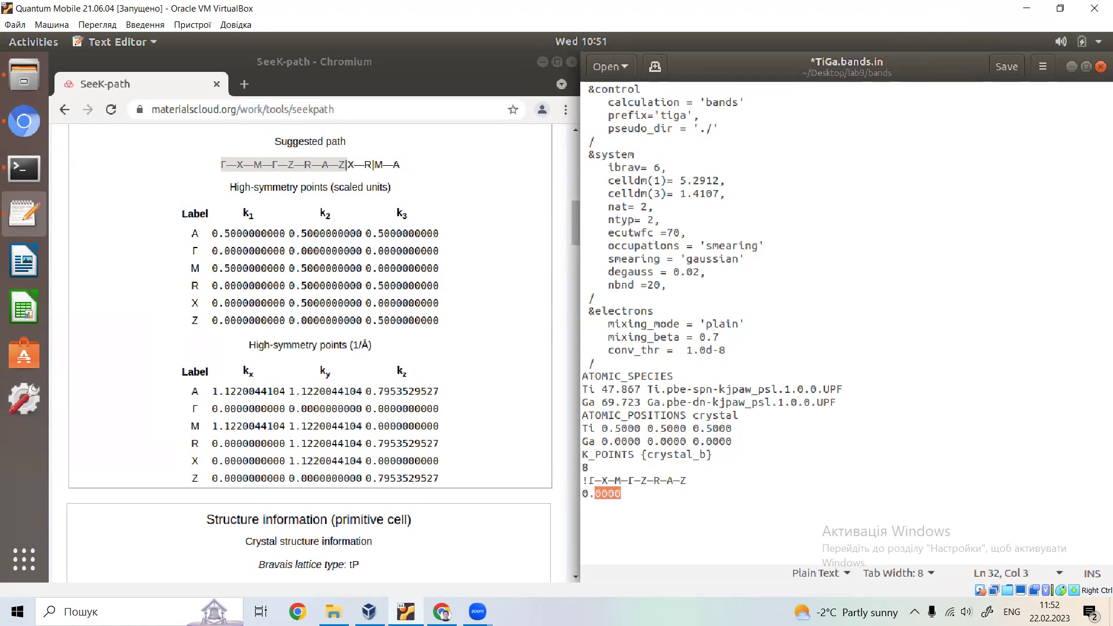
{"action": "key", "text": "shift+Left"}
{"action": "key", "text": "shift+Left"}
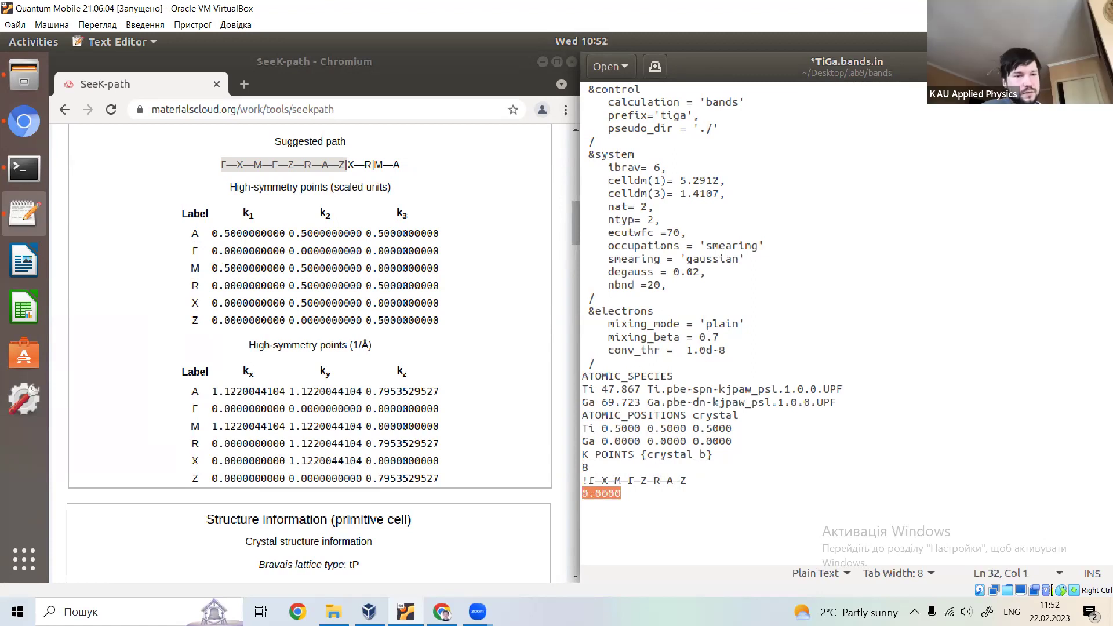
{"action": "key", "text": "ctrl+c"}
{"action": "key", "text": "End"}
{"action": "key", "text": "space"}
{"action": "key", "text": "ctrl+v"}
{"action": "key", "text": "space"}
{"action": "key", "text": "ctrl+v"}
{"action": "key", "text": "space"}
{"action": "type", "text": "!G"}
{"action": "key", "text": "Return"}
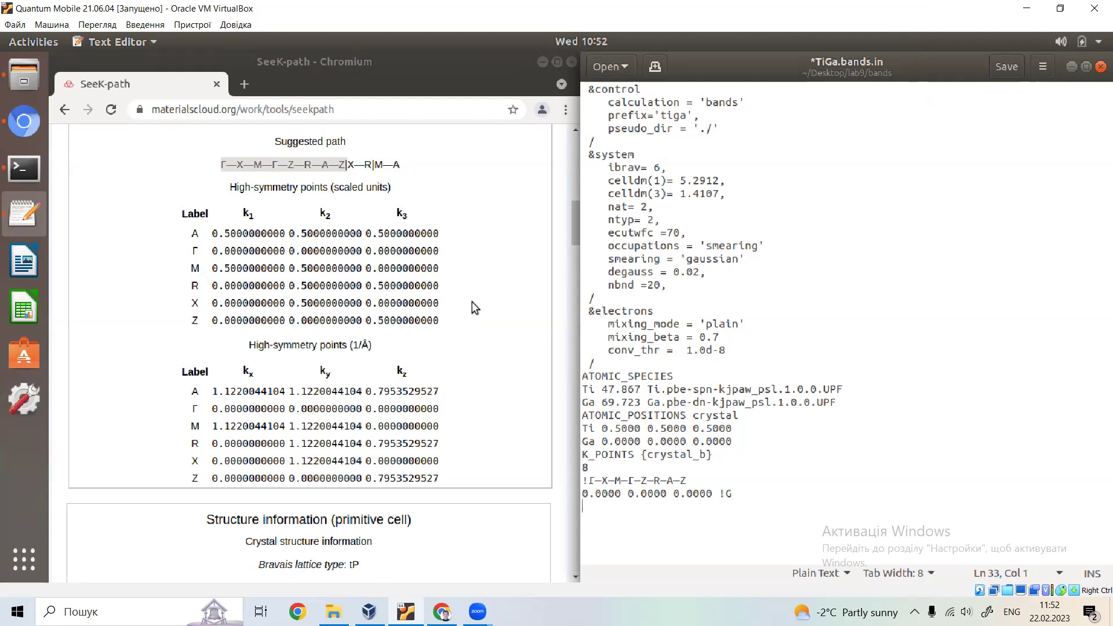
Add the value 20 after the Γ coordinates, making the line "0.0000 0.0000 0.0000 20 !G"
{"action": "left_click", "coordinate": [606, 469]}
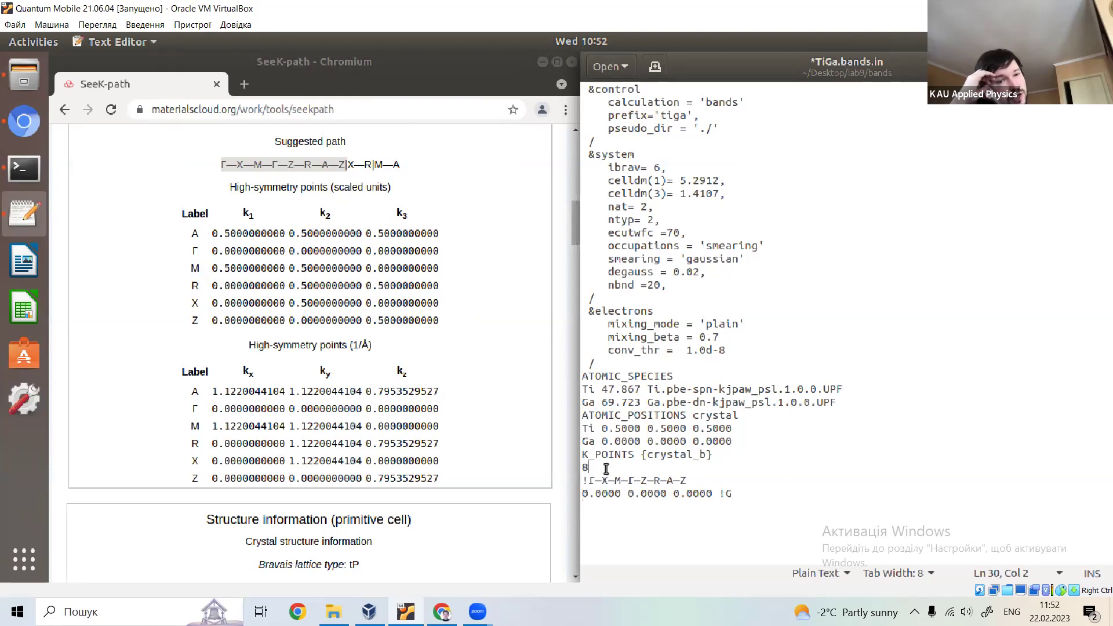
{"action": "key", "text": "Left"}
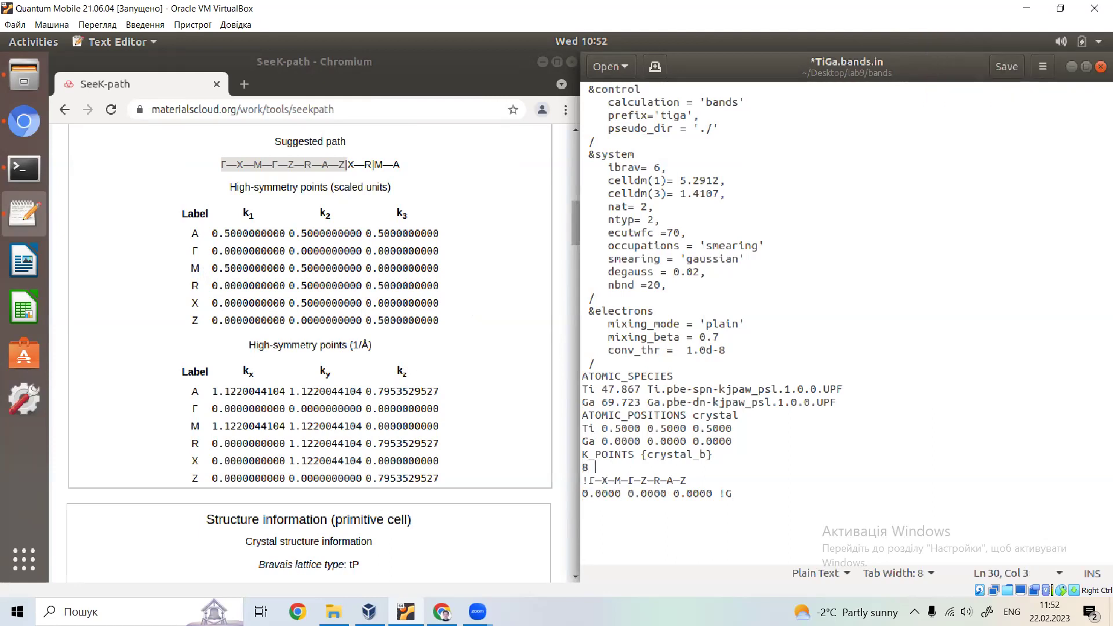
{"action": "left_click", "coordinate": [673, 494]}
{"action": "key", "text": "Right"}
{"action": "key", "text": "Right"}
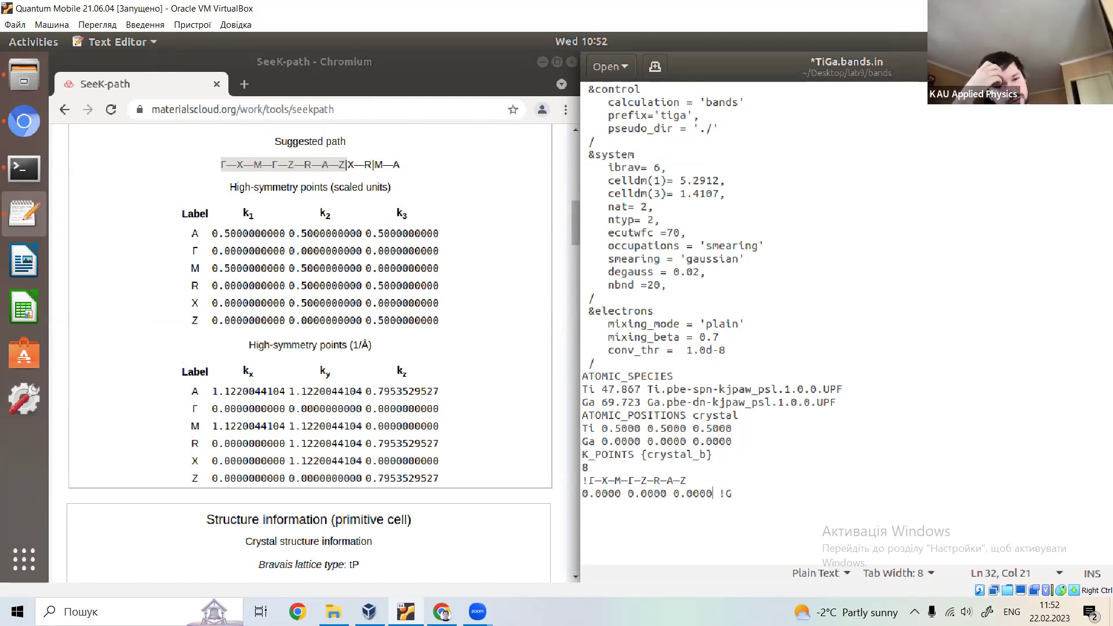
{"action": "type", "text": "20"}
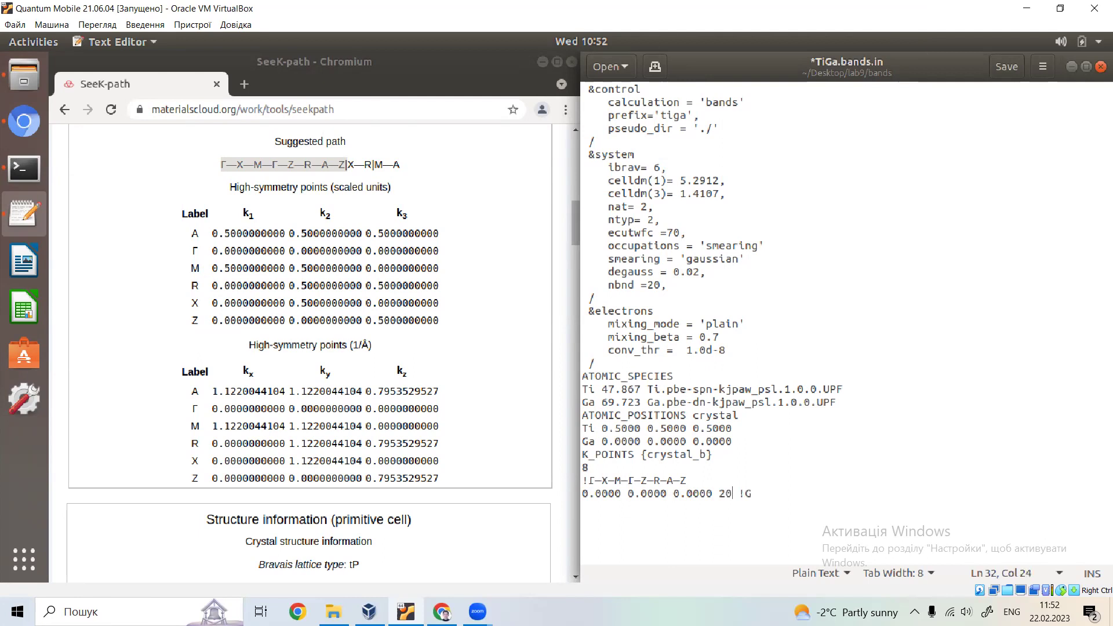
{"action": "key", "text": "Left"}
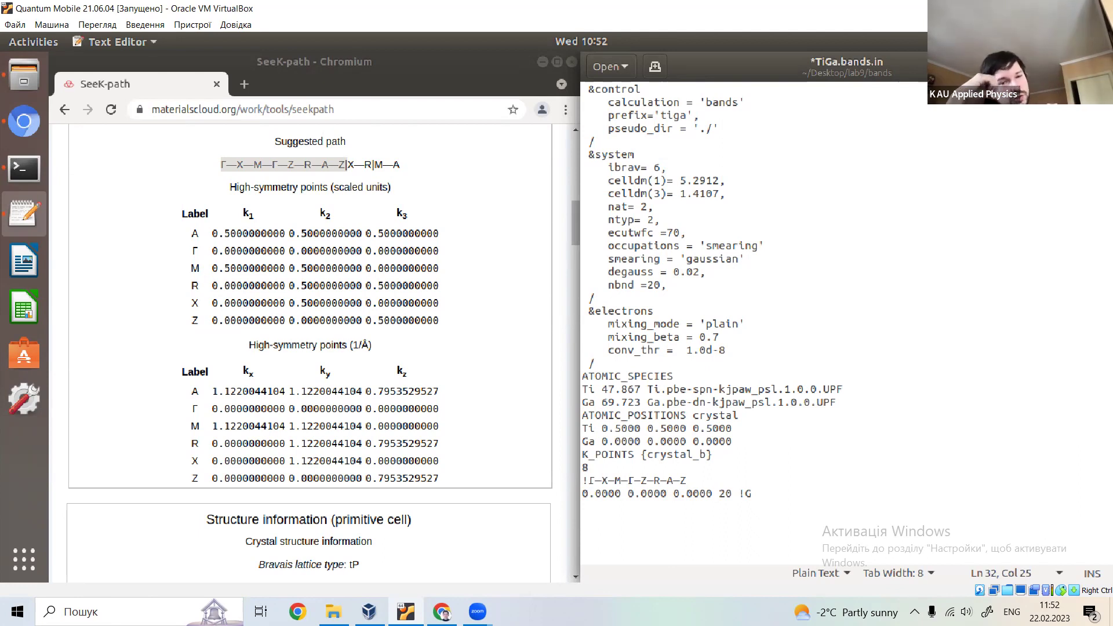
Rotate the Brillouin zone model on the SeeK-path page and compare its high-symmetry points with the suggested path and coordinates
{"action": "left_click", "coordinate": [488, 315]}
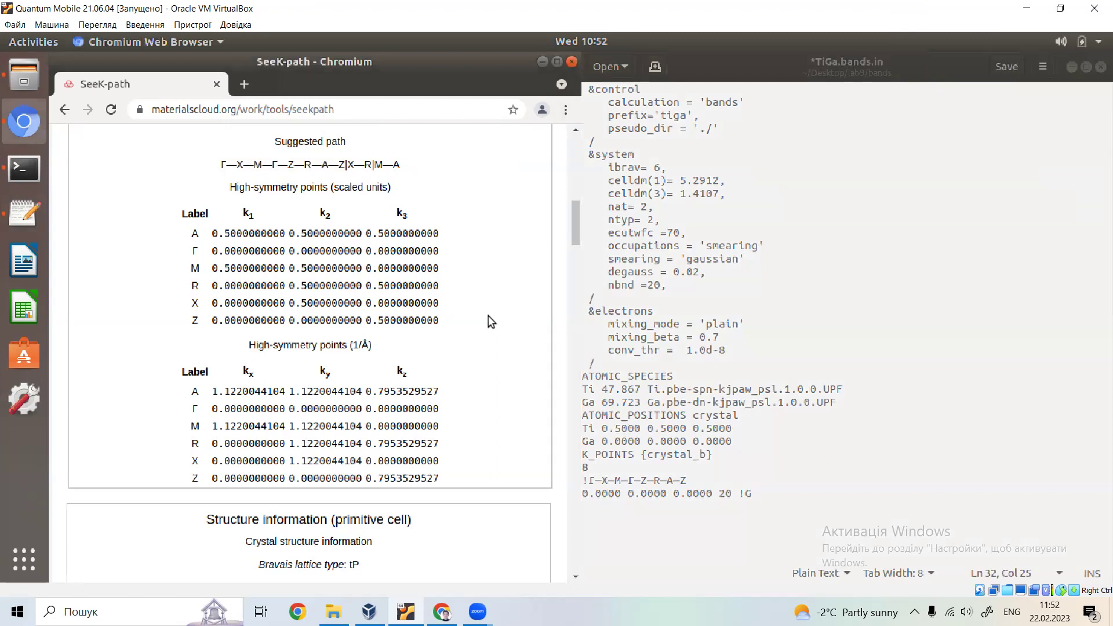
{"action": "scroll", "coordinate": [488, 315], "scroll_direction": "up", "scroll_amount": 10}
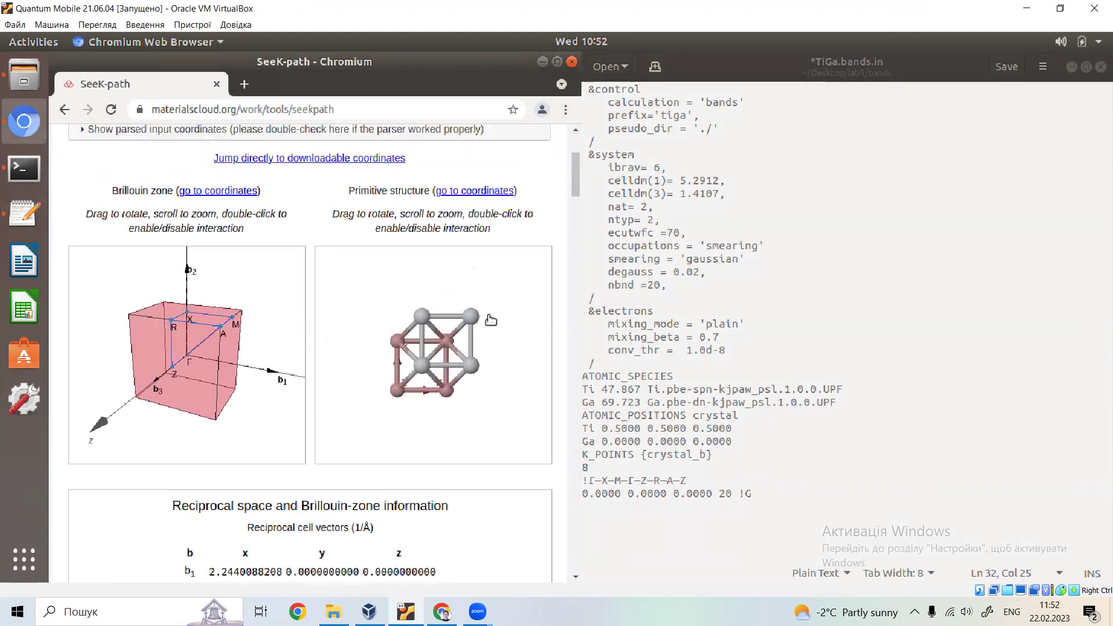
{"action": "left_click_drag", "start_coordinate": [257, 393], "coordinate": [185, 360]}
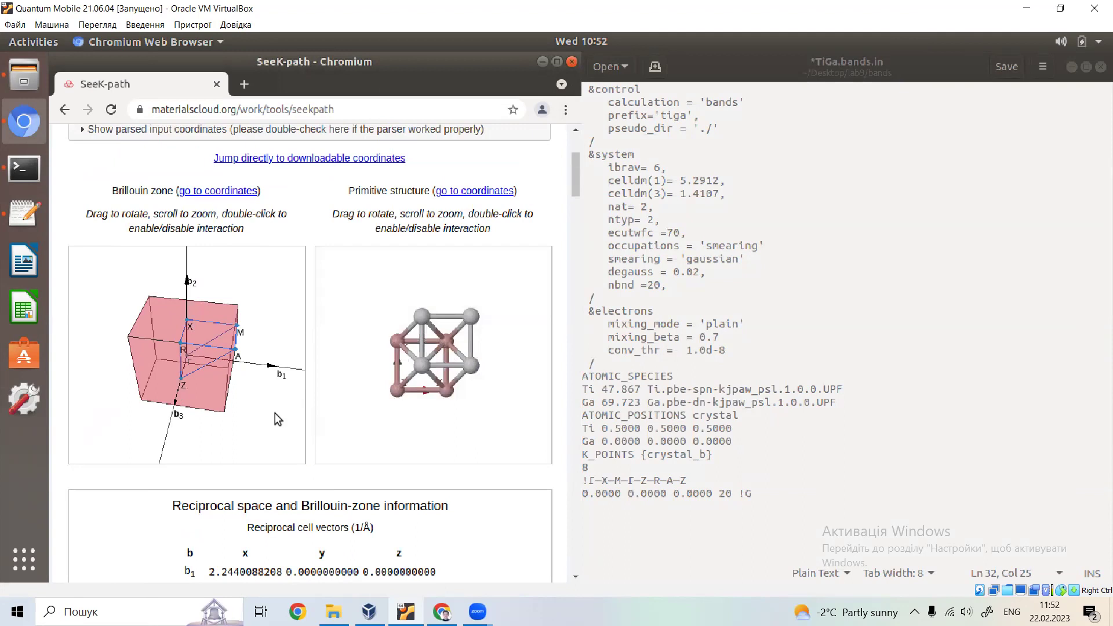
{"action": "left_click_drag", "start_coordinate": [274, 412], "coordinate": [312, 446]}
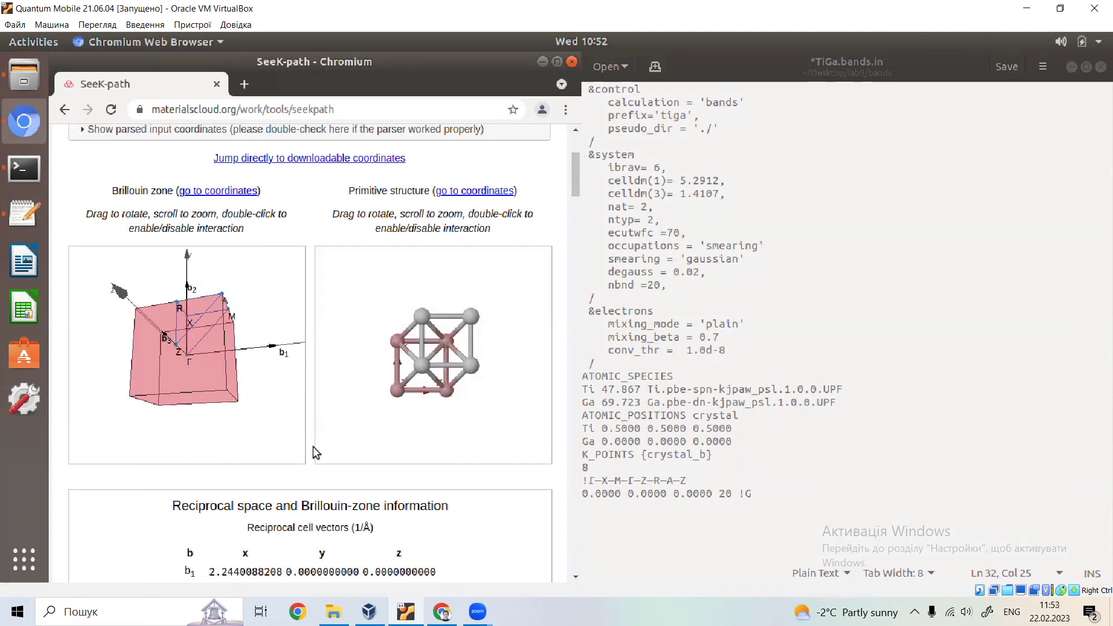
{"action": "scroll", "coordinate": [313, 446], "scroll_direction": "down", "scroll_amount": 8}
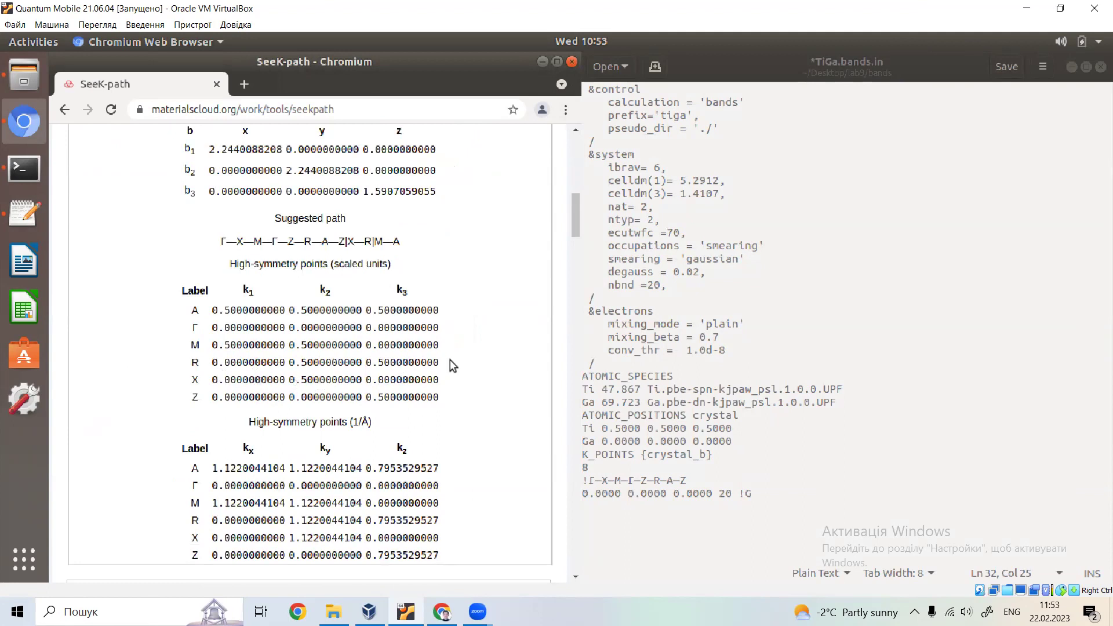
{"action": "scroll", "coordinate": [451, 364], "scroll_direction": "up", "scroll_amount": 7}
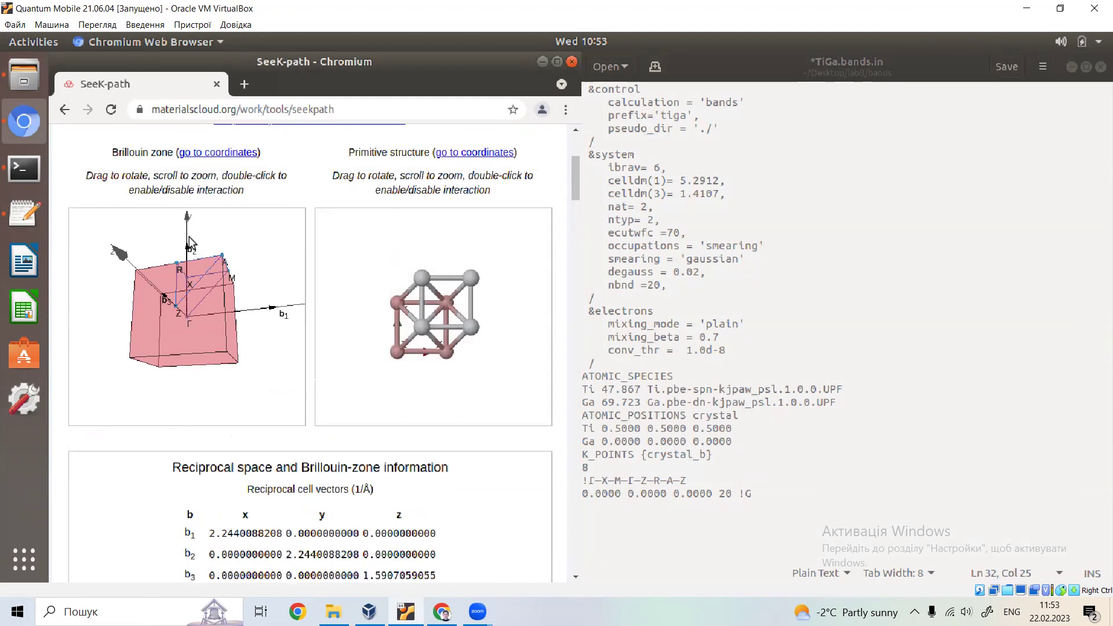
{"action": "scroll", "coordinate": [427, 509], "scroll_direction": "down", "scroll_amount": 7}
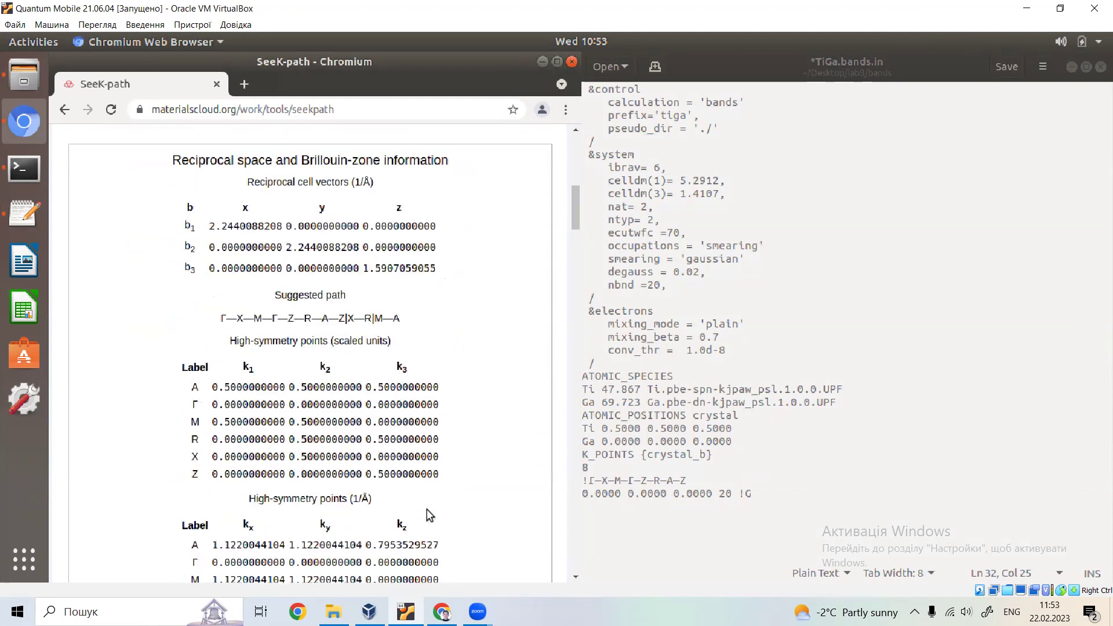
Add the X point as the line "0.0000 0.5000 0.0000 20 !X" below the Γ line and start a new line
{"action": "left_click", "coordinate": [639, 511]}
{"action": "type", "text": "0.0000"}
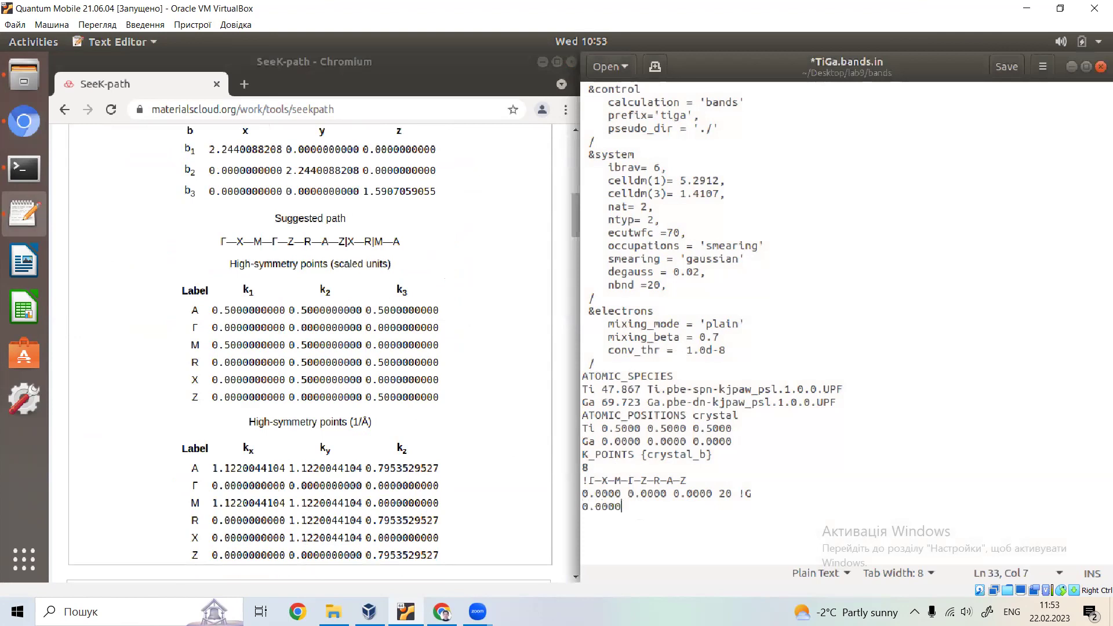
{"action": "type", "text": " 0.5000"}
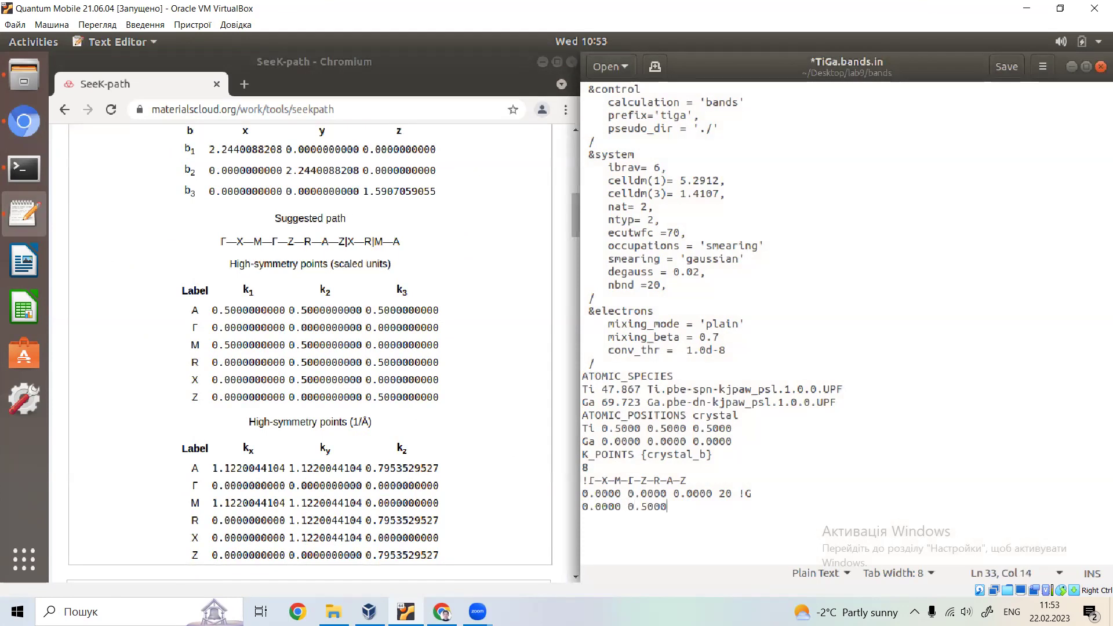
{"action": "type", "text": " 0.0000 20 !X"}
{"action": "key", "text": "Return"}
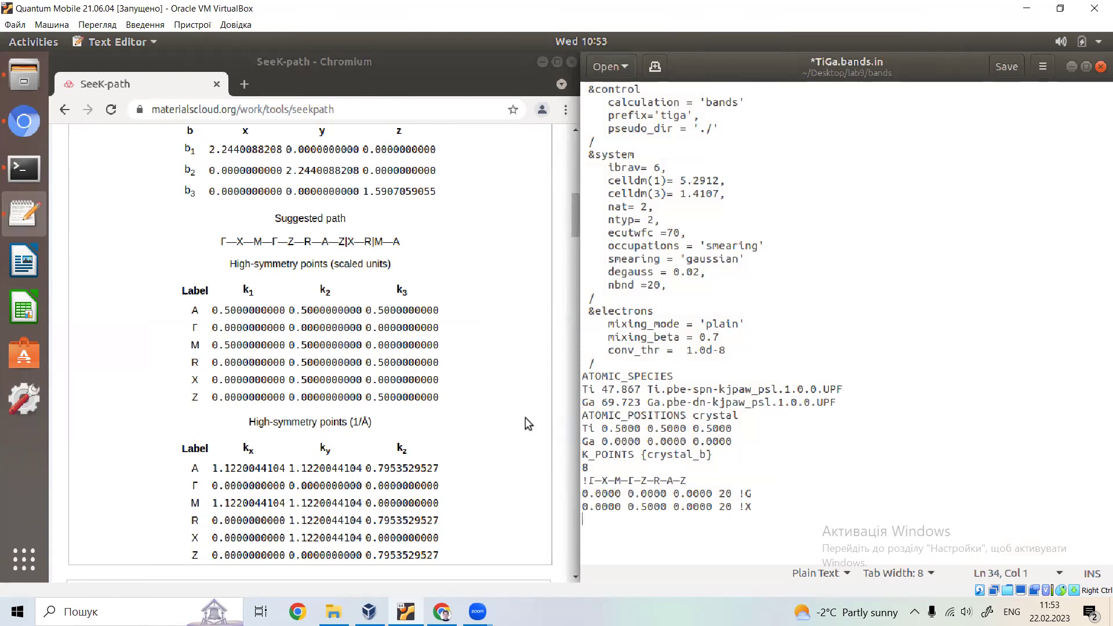
{"action": "key", "text": "XF86AudioRaiseVolume"}
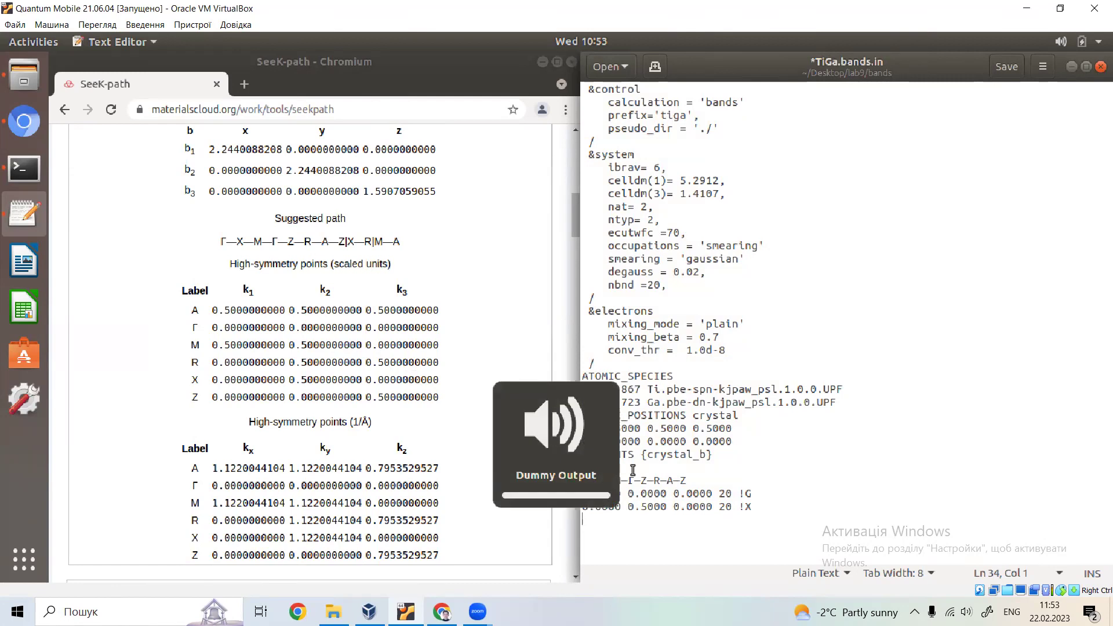
{"action": "left_click", "coordinate": [745, 507]}
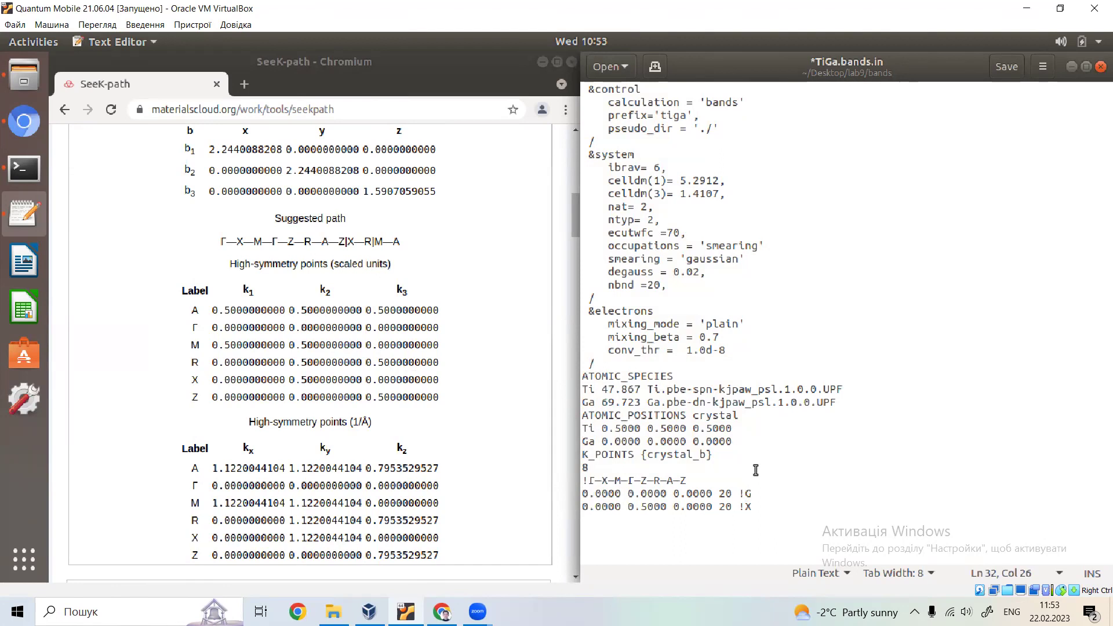
{"action": "key", "text": "Left"}
{"action": "key", "text": "Right"}
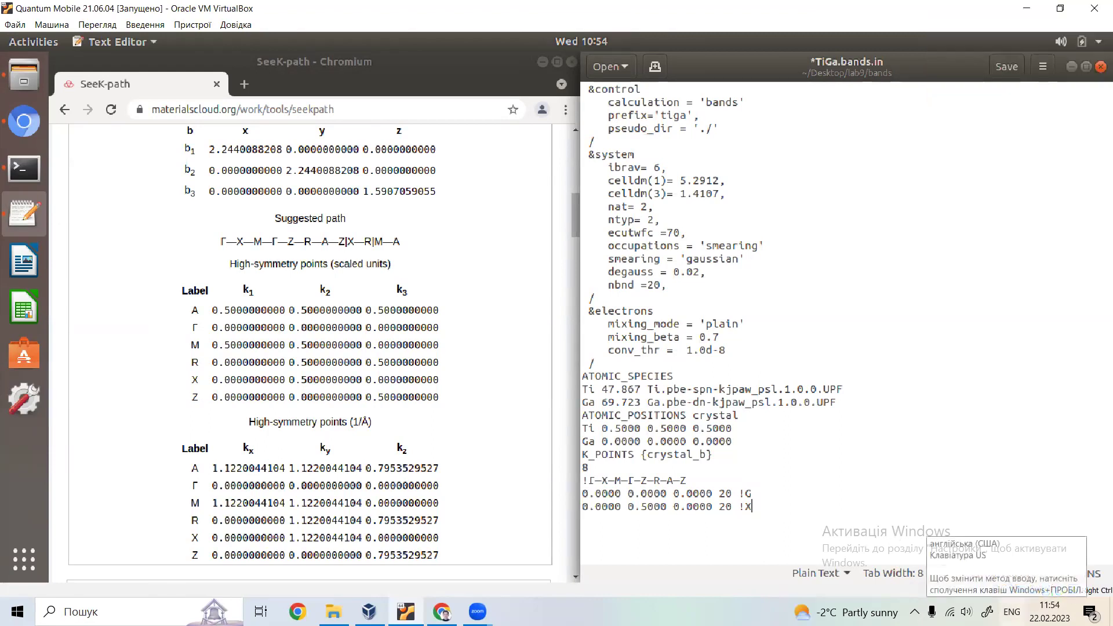
{"action": "key", "text": "super+space"}
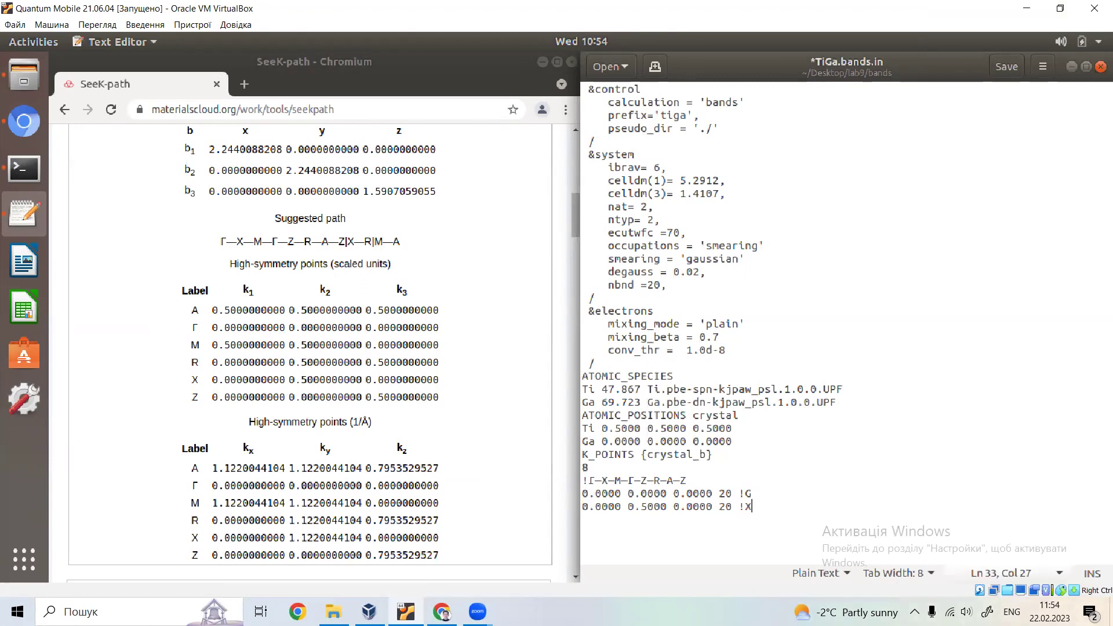
{"action": "left_click", "coordinate": [1011, 612]}
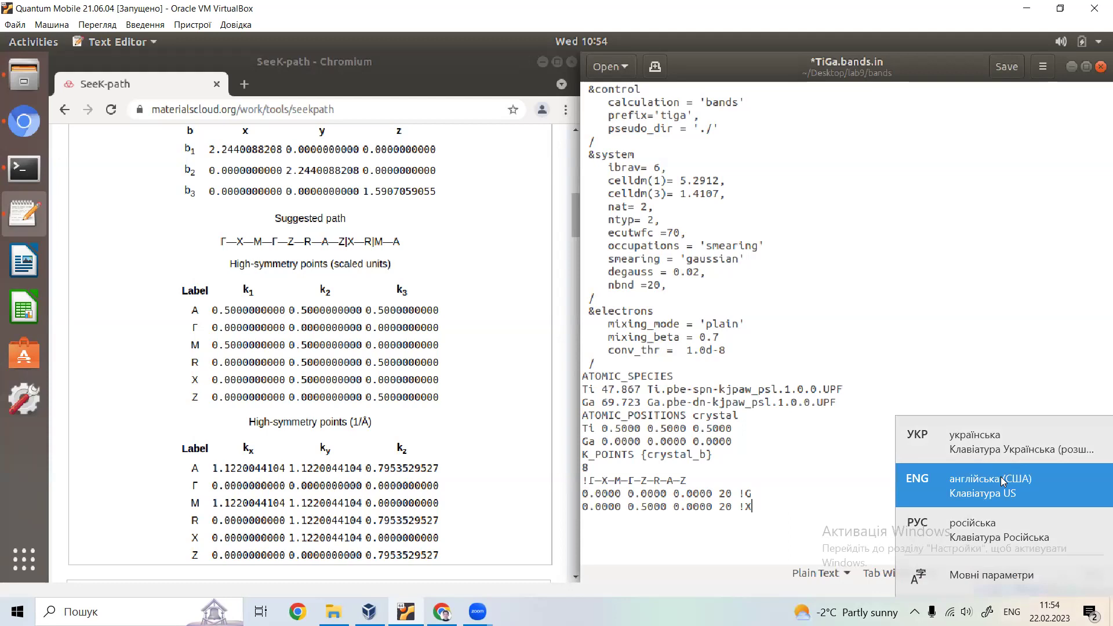
{"action": "left_click", "coordinate": [772, 510]}
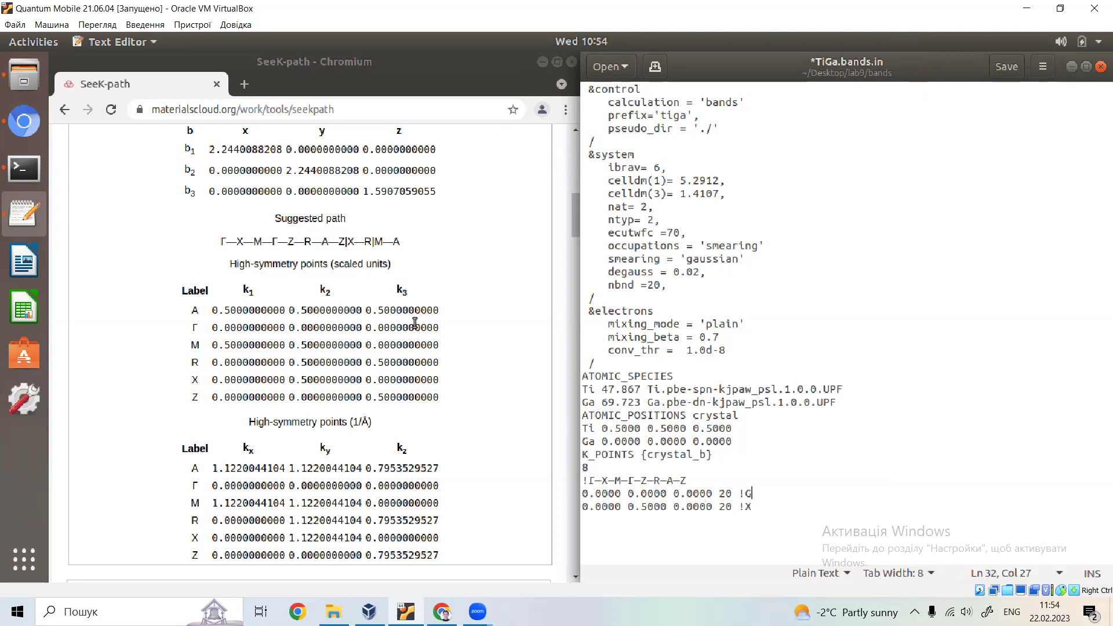
{"action": "left_click", "coordinate": [226, 241]}
{"action": "left_click_drag", "start_coordinate": [225, 242], "coordinate": [200, 243]}
{"action": "left_click", "coordinate": [221, 242]}
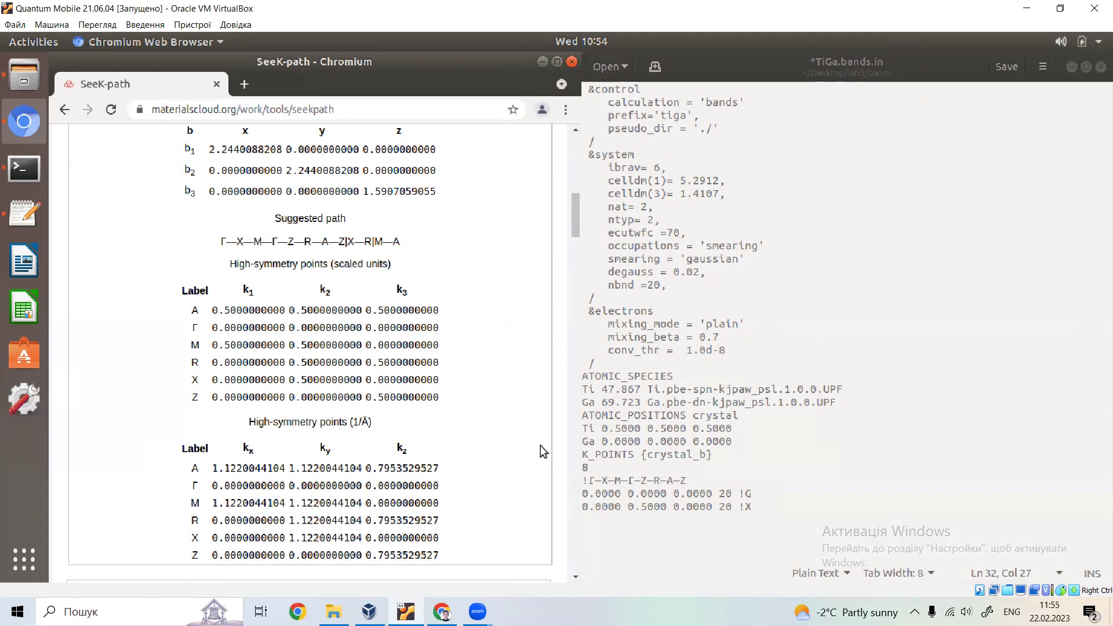
Add the M point as the line "0.5000 0.5000 0.0000 20 !M" below the X line and start a new line
{"action": "left_click", "coordinate": [668, 478]}
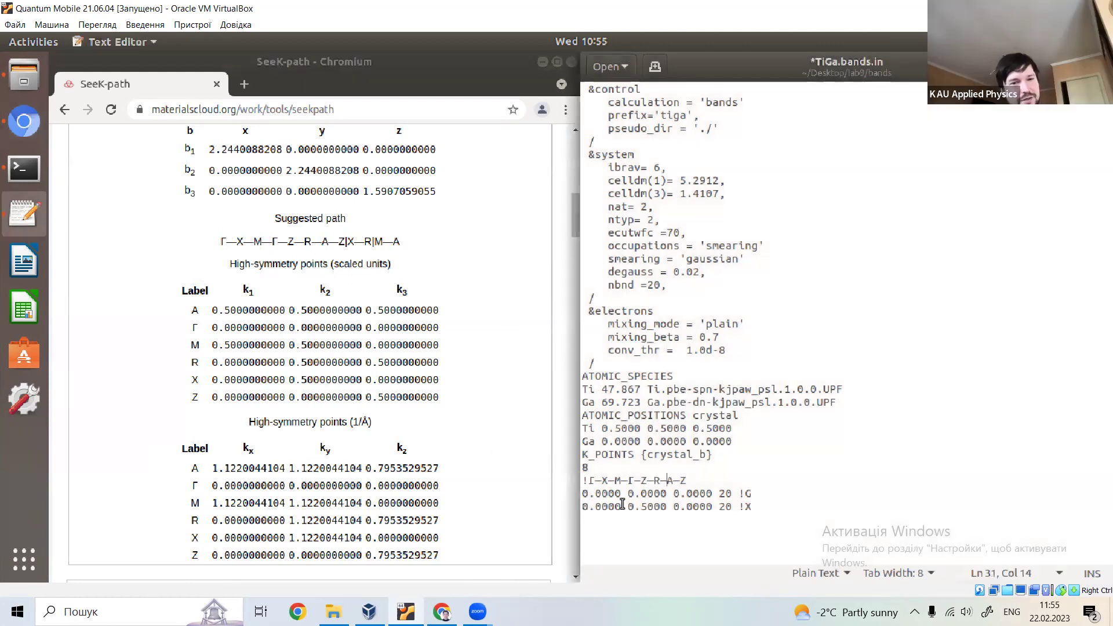
{"action": "key", "text": "ctrl+End"}
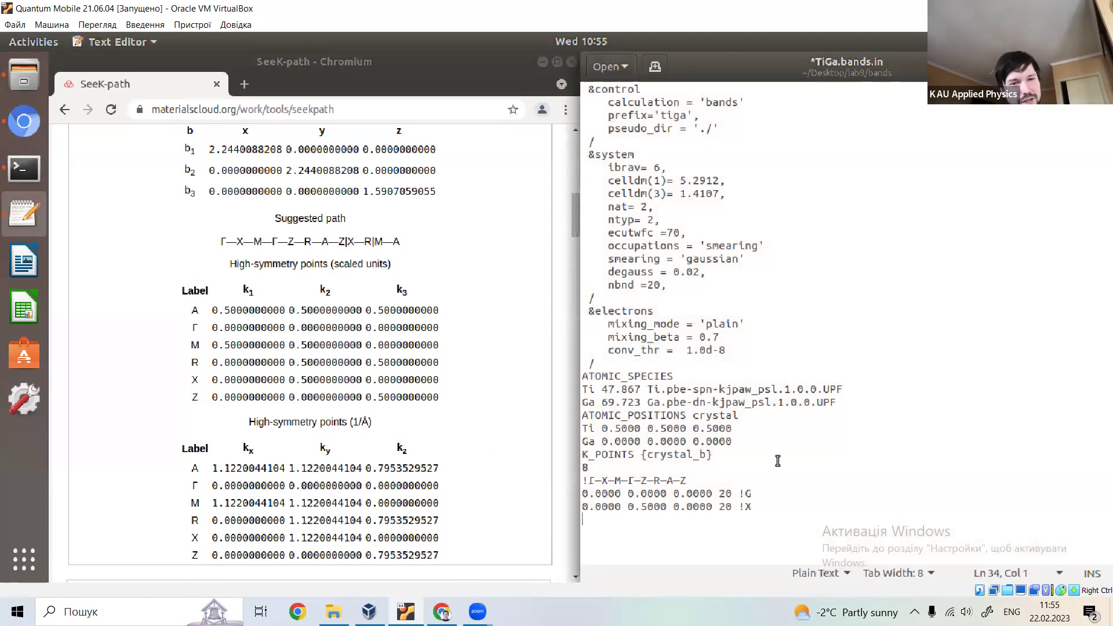
{"action": "type", "text": "0."}
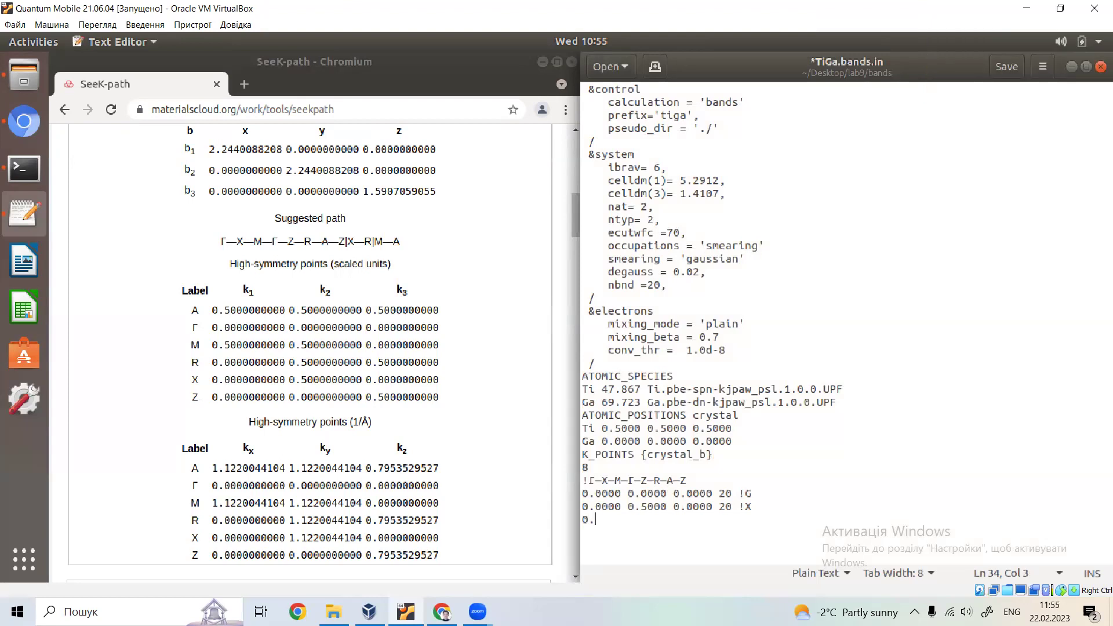
{"action": "type", "text": "5000 0.050"}
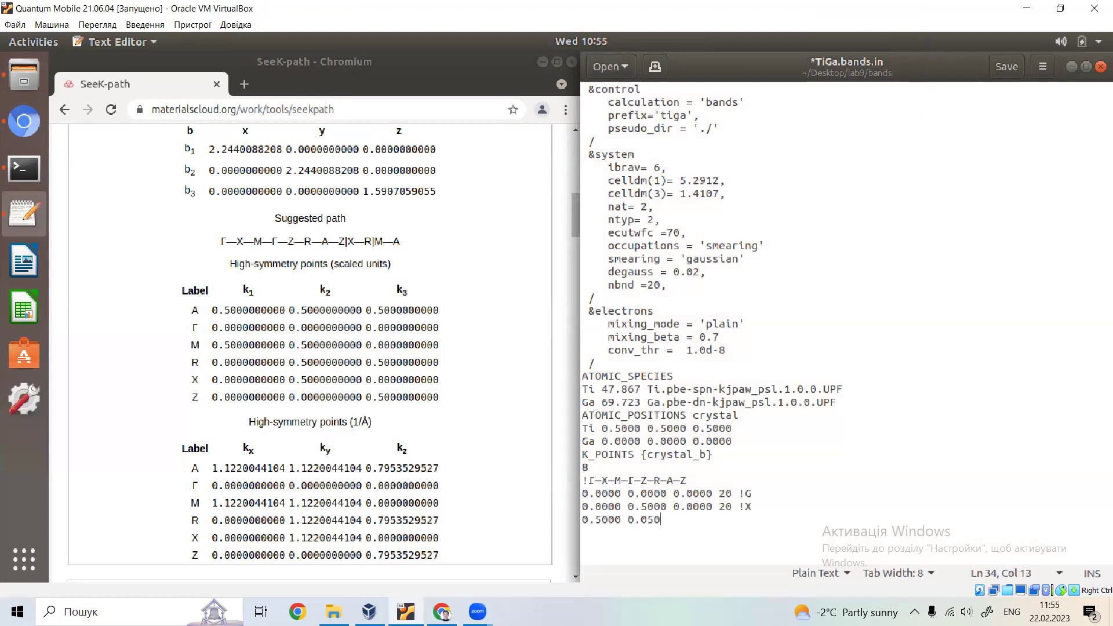
{"action": "key", "text": "BackSpace"}
{"action": "key", "text": "BackSpace"}
{"action": "key", "text": "BackSpace"}
{"action": "type", "text": "5000"}
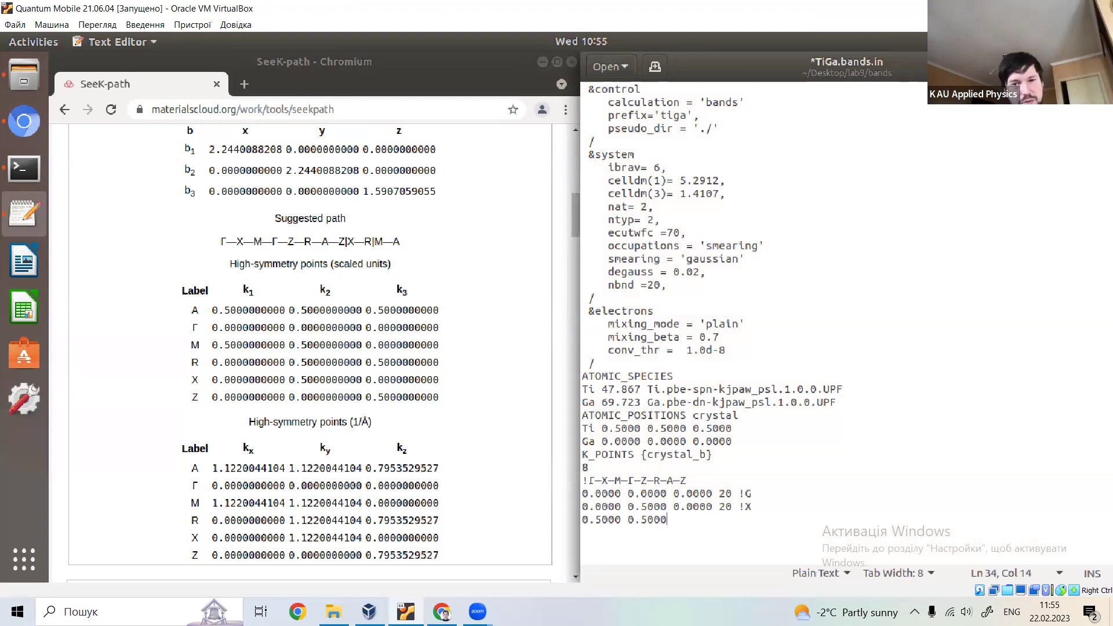
{"action": "type", "text": " 0.0000 20"}
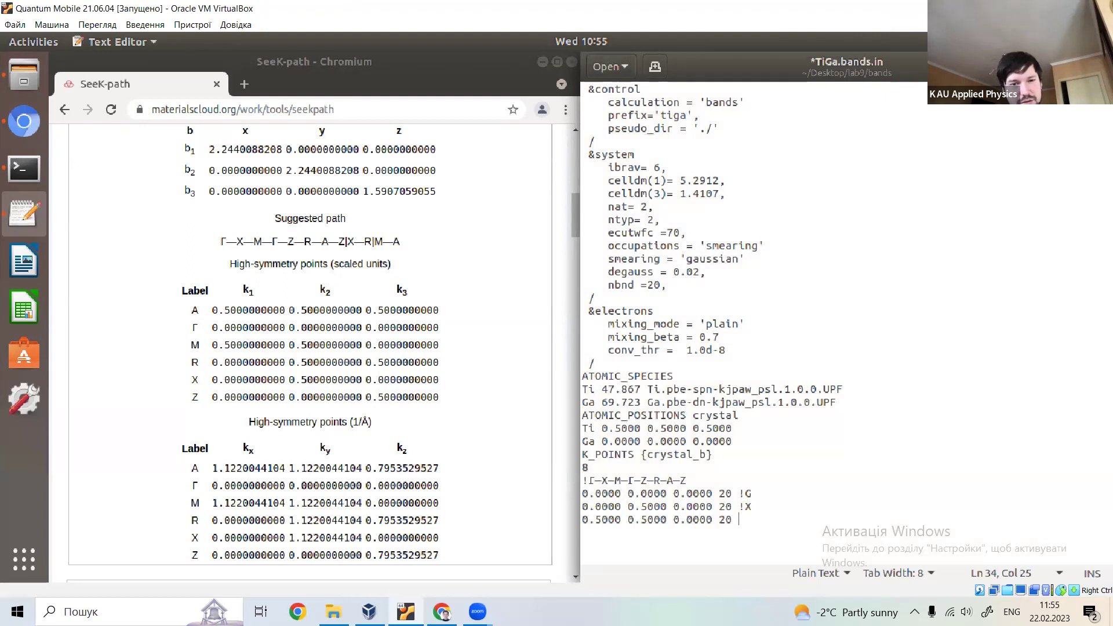
{"action": "type", "text": " !M"}
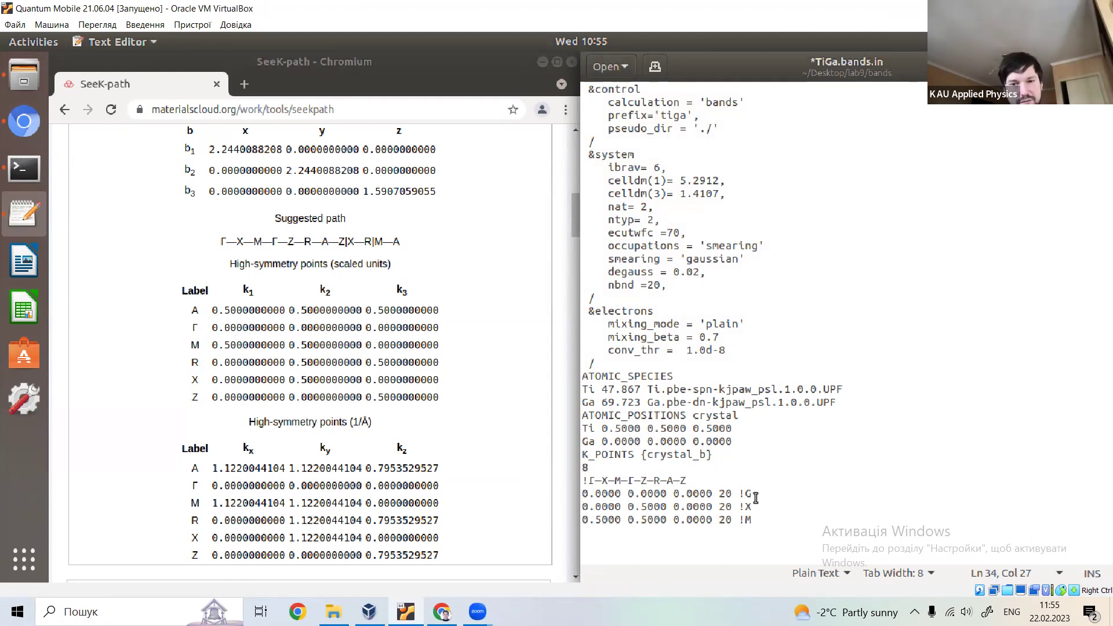
{"action": "key", "text": "Return"}
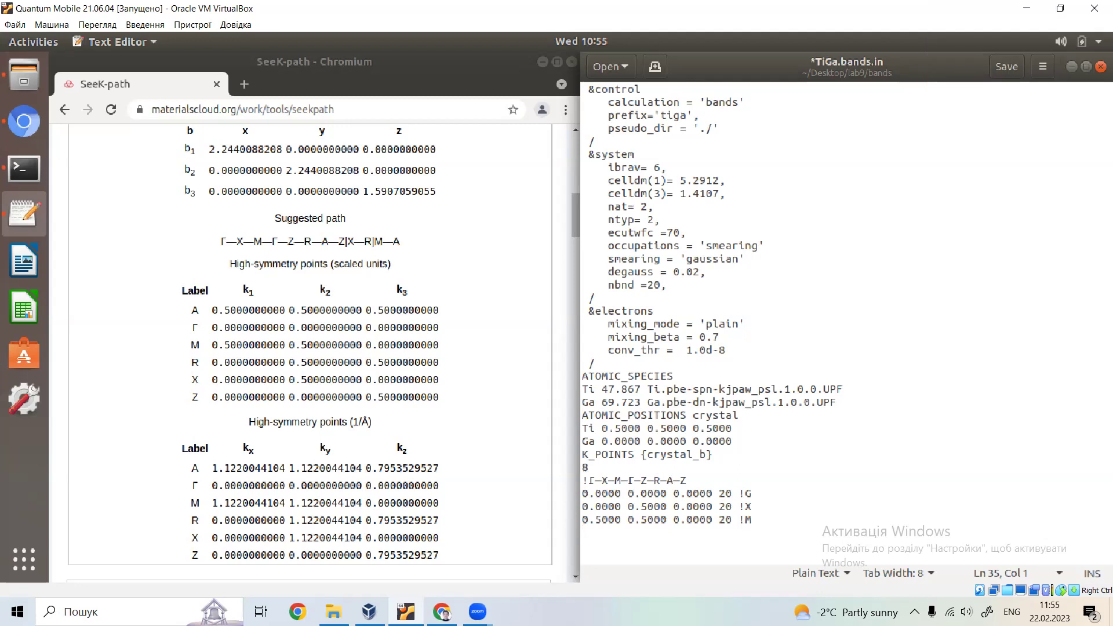
Repeat the Γ line "0.0000 0.0000 0.0000 20 !G" below the M line and start a new line
{"action": "left_click", "coordinate": [749, 493]}
{"action": "key", "text": "shift+Left"}
{"action": "key", "text": "shift+Left"}
{"action": "key", "text": "shift+Left"}
{"action": "key", "text": "shift+Left"}
{"action": "key", "text": "shift+Left"}
{"action": "key", "text": "shift+Left"}
{"action": "key", "text": "shift+Left"}
{"action": "key", "text": "shift+Left"}
{"action": "key", "text": "shift+Left"}
{"action": "key", "text": "shift+Left"}
{"action": "key", "text": "shift+Left"}
{"action": "key", "text": "shift+Left"}
{"action": "key", "text": "shift+Left"}
{"action": "key", "text": "shift+Left"}
{"action": "key", "text": "shift+Left"}
{"action": "key", "text": "shift+Left"}
{"action": "key", "text": "shift+Left"}
{"action": "key", "text": "shift+Left"}
{"action": "key", "text": "shift+Left"}
{"action": "key", "text": "shift+Left"}
{"action": "key", "text": "shift+Left"}
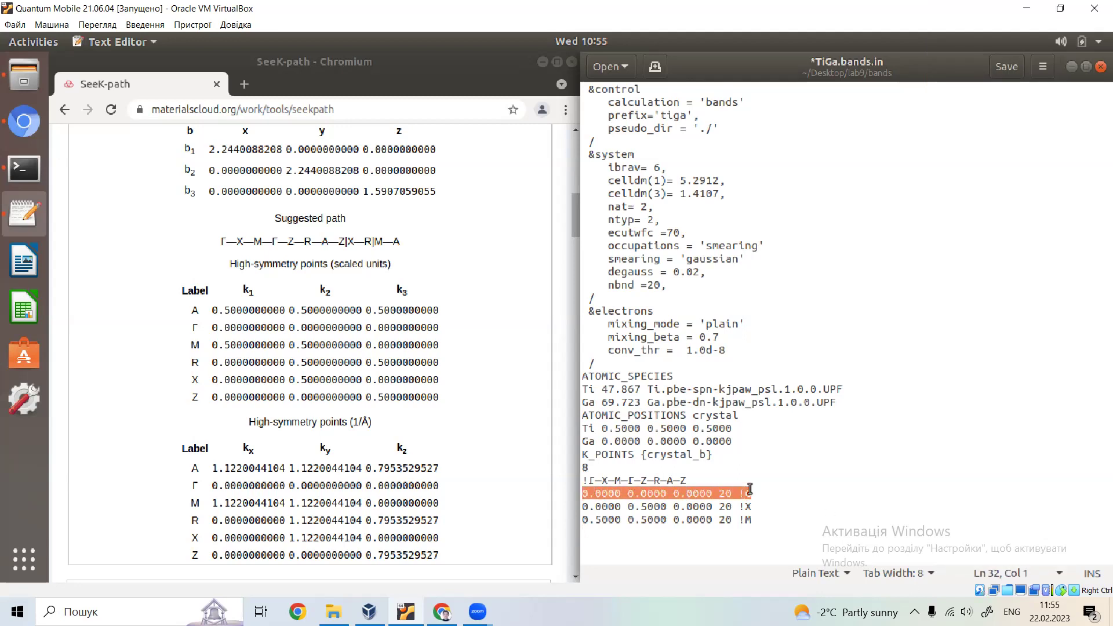
{"action": "key", "text": "Down"}
{"action": "key", "text": "End"}
{"action": "key", "text": "Return"}
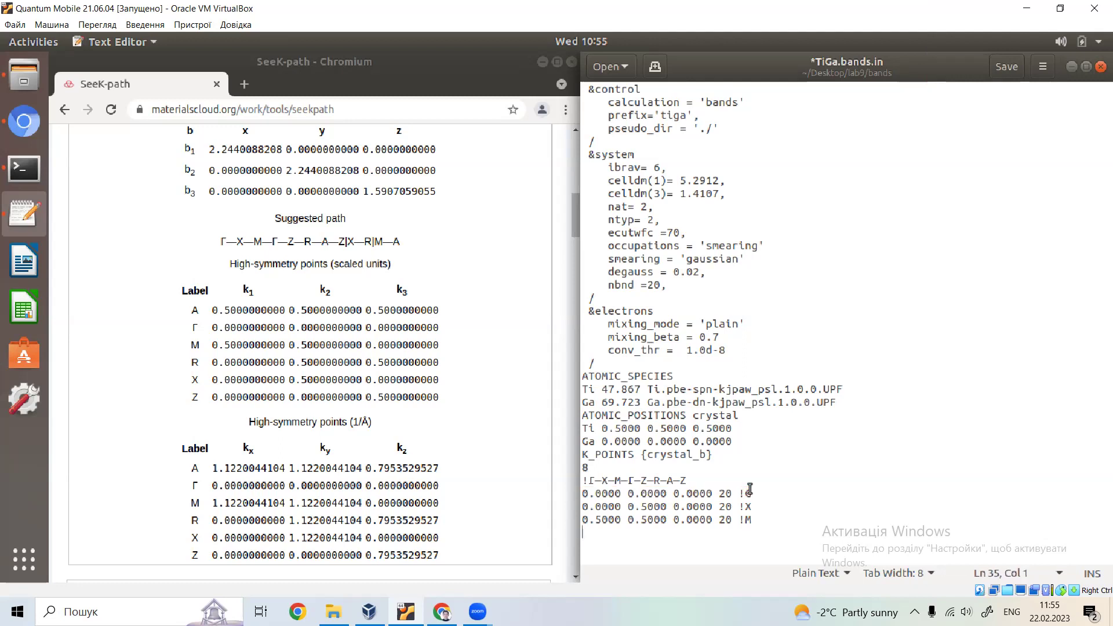
{"action": "type", "text": "0.0000 0.0000 0.0000 20 !G"}
{"action": "key", "text": "Return"}
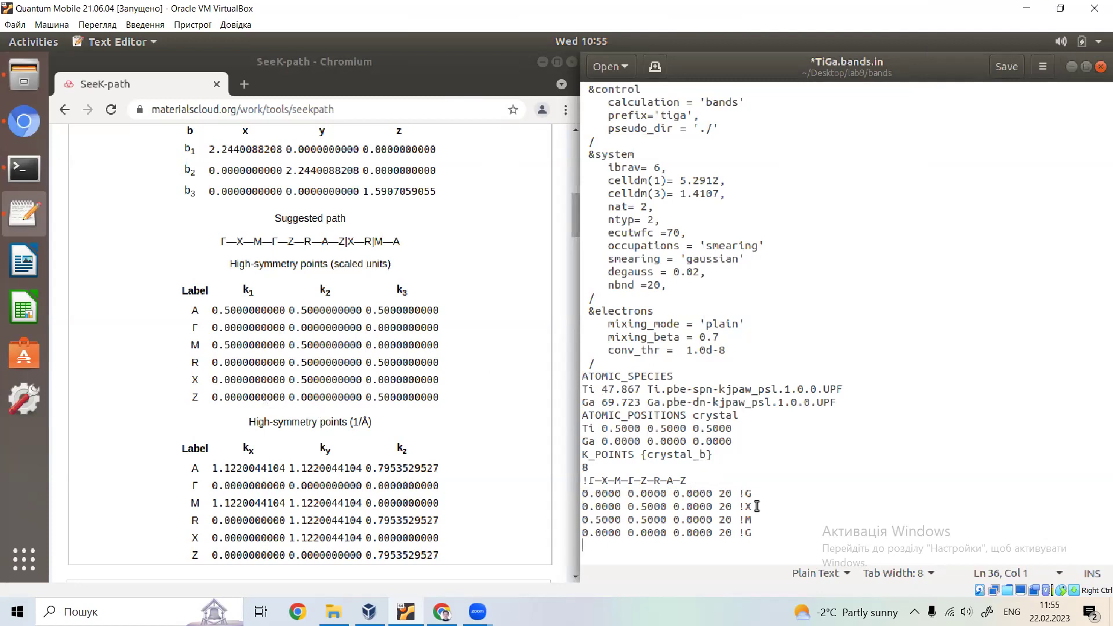
Add the Z point as the line "0.0000 0.0000 0.5000 20 !Z" below the second Γ line and start a new line
{"action": "type", "text": "0.0000 0.000"}
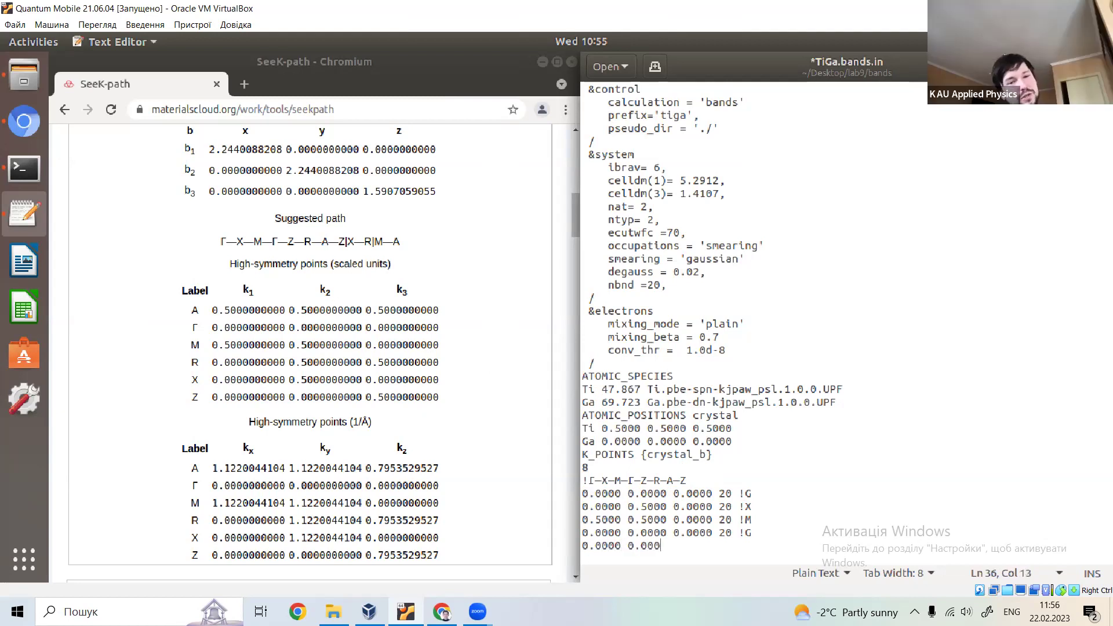
{"action": "type", "text": "0 0.5000"}
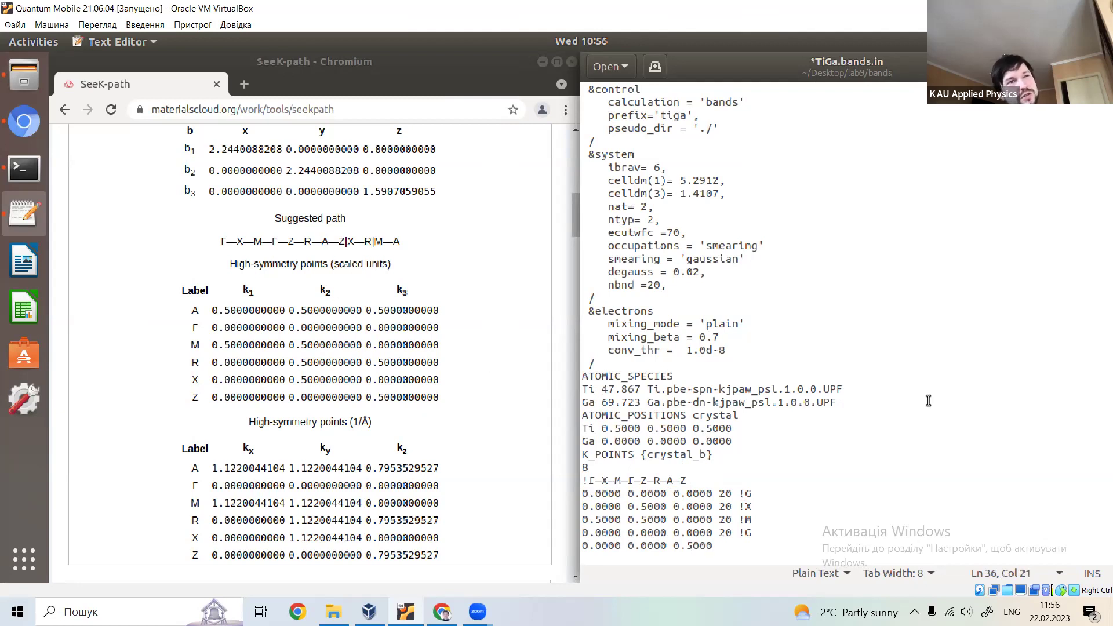
{"action": "type", "text": " 20"}
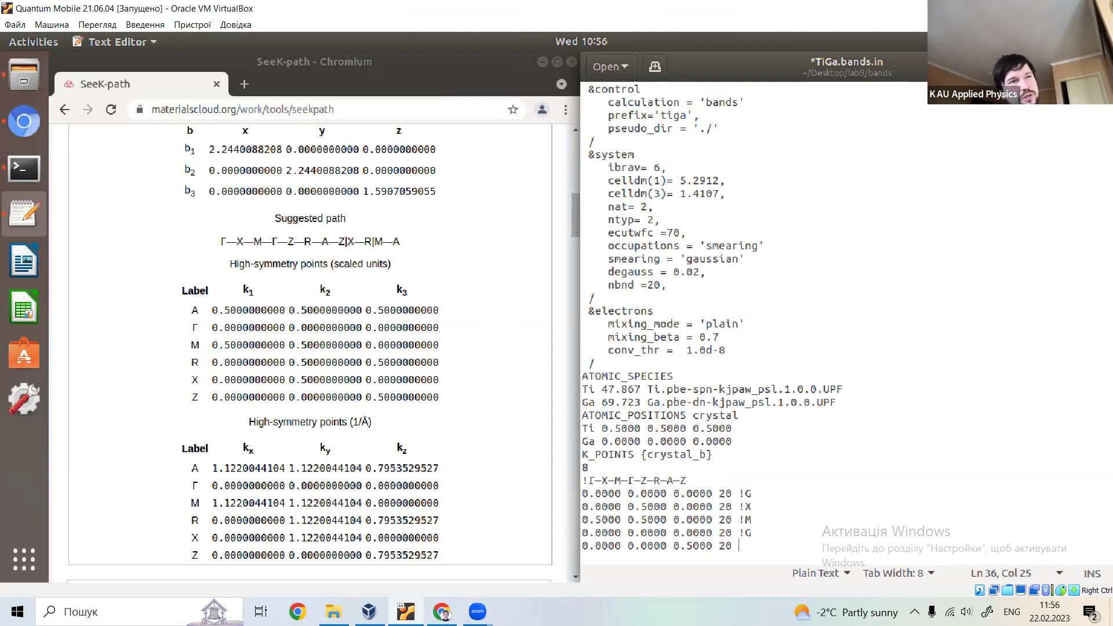
{"action": "type", "text": " !Z"}
{"action": "key", "text": "Return"}
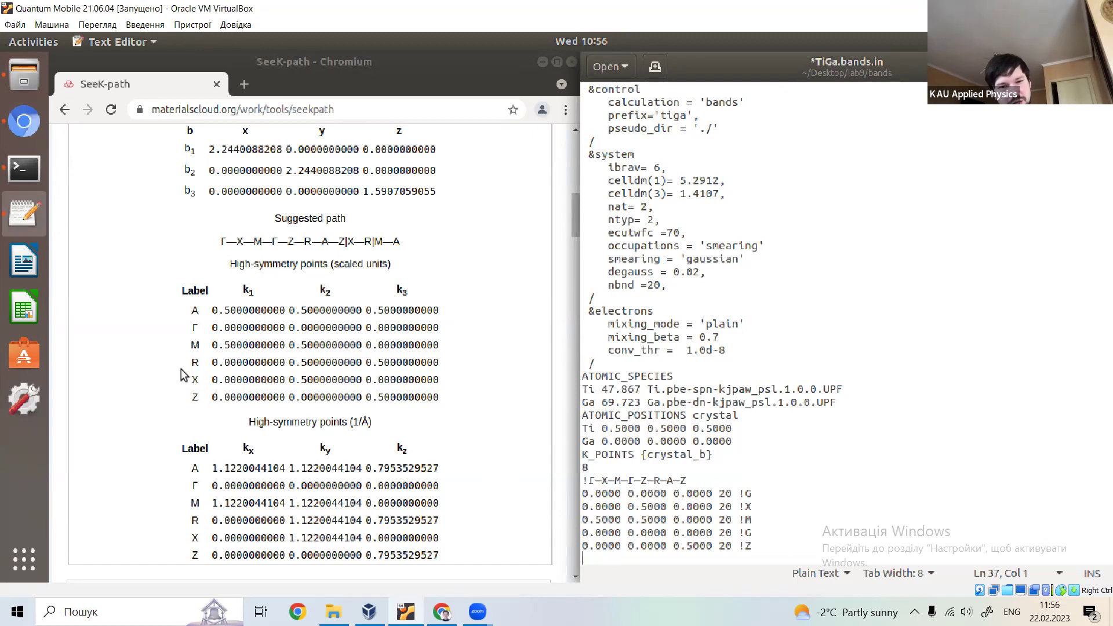
Look up the R coordinates in scaled units and add the line "0.0000 0.5000 0.5000 20 !R" below the Z line, starting a new line
{"action": "left_click_drag", "start_coordinate": [178, 362], "coordinate": [215, 362]}
{"action": "left_click", "coordinate": [445, 364]}
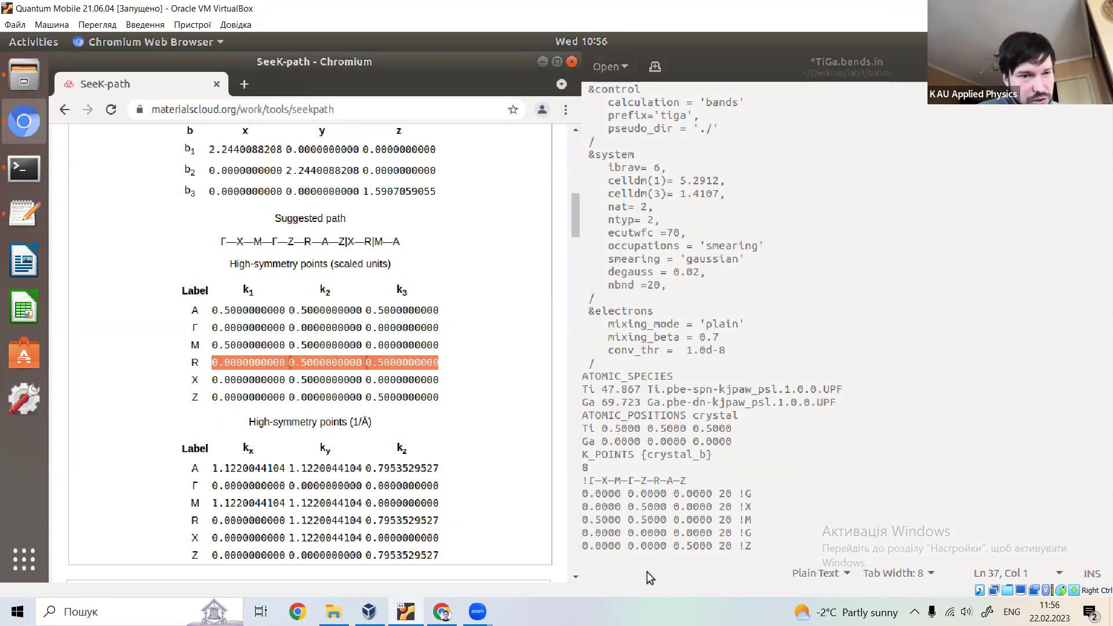
{"action": "left_click", "coordinate": [633, 557]}
{"action": "type", "text": "0.0000 0.5000"}
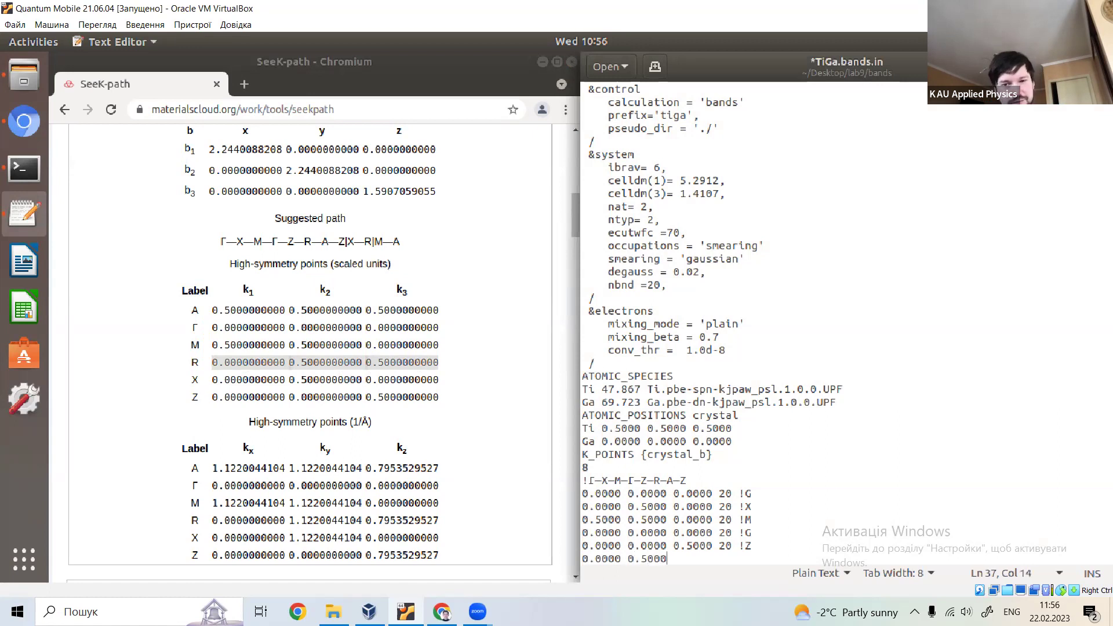
{"action": "key", "text": "shift+Left"}
{"action": "key", "text": "shift+Left"}
{"action": "key", "text": "shift+Left"}
{"action": "key", "text": "shift+Left"}
{"action": "key", "text": "shift+Left"}
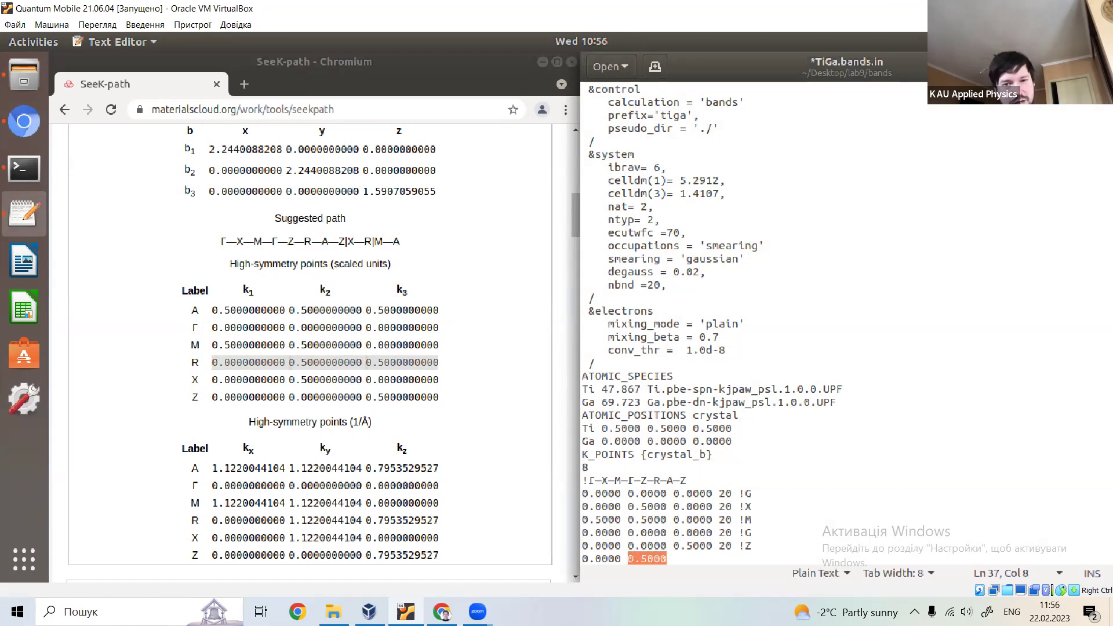
{"action": "key", "text": "End"}
{"action": "type", "text": "0.5000 20"}
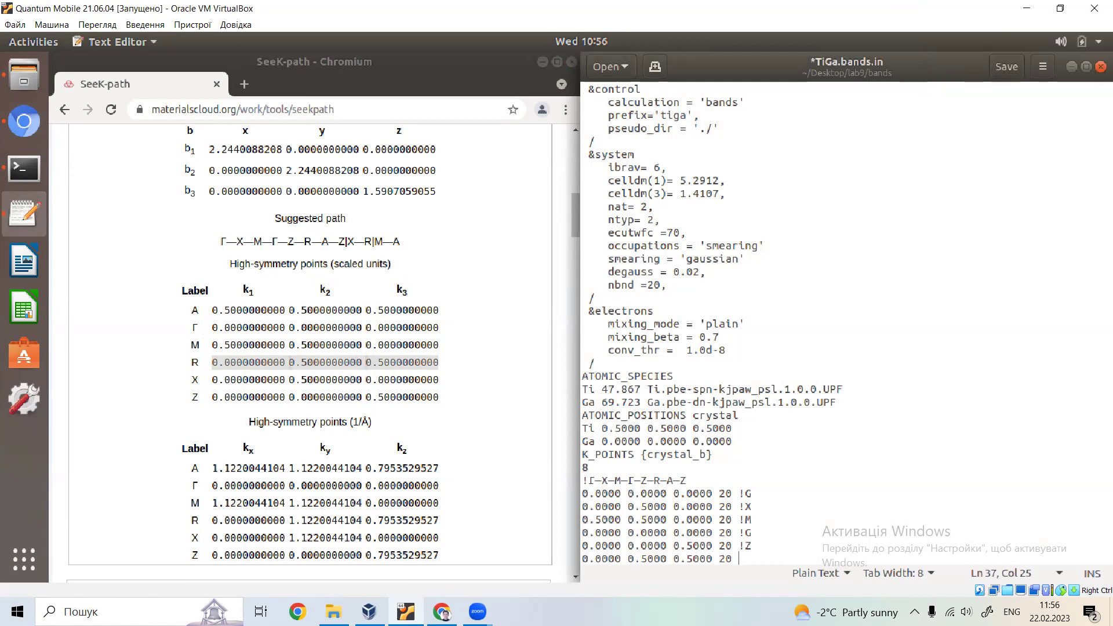
{"action": "type", "text": " !R"}
{"action": "key", "text": "Return"}
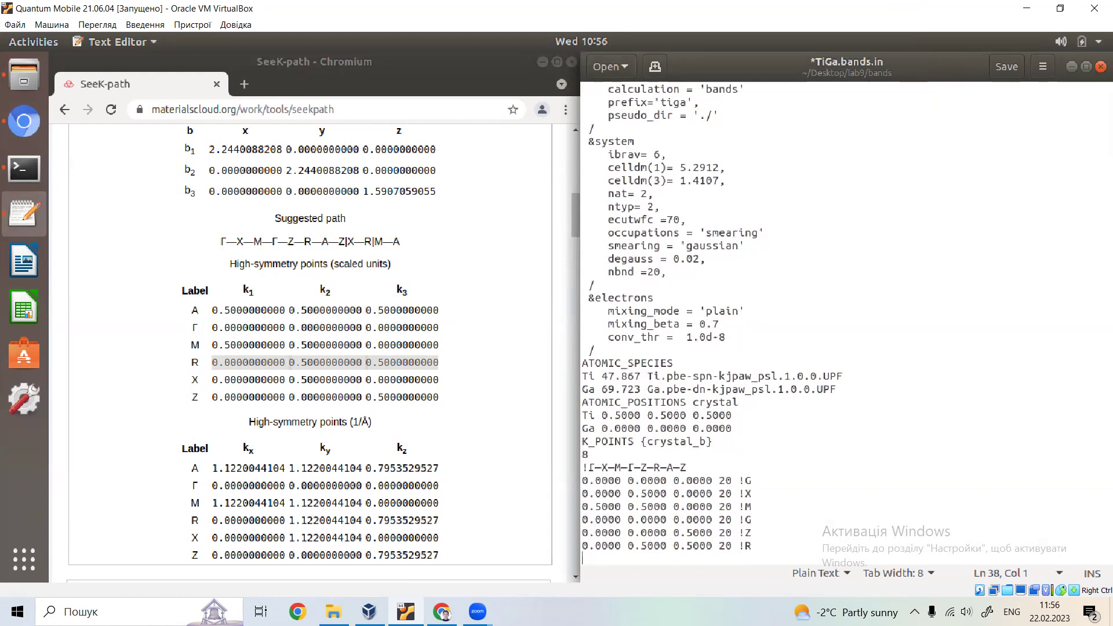
Add the A point as the line "0.5000 0.5000 0.5000 20 !A" below the R line
{"action": "type", "text": "0.5000 0.5000 0.5000 "}
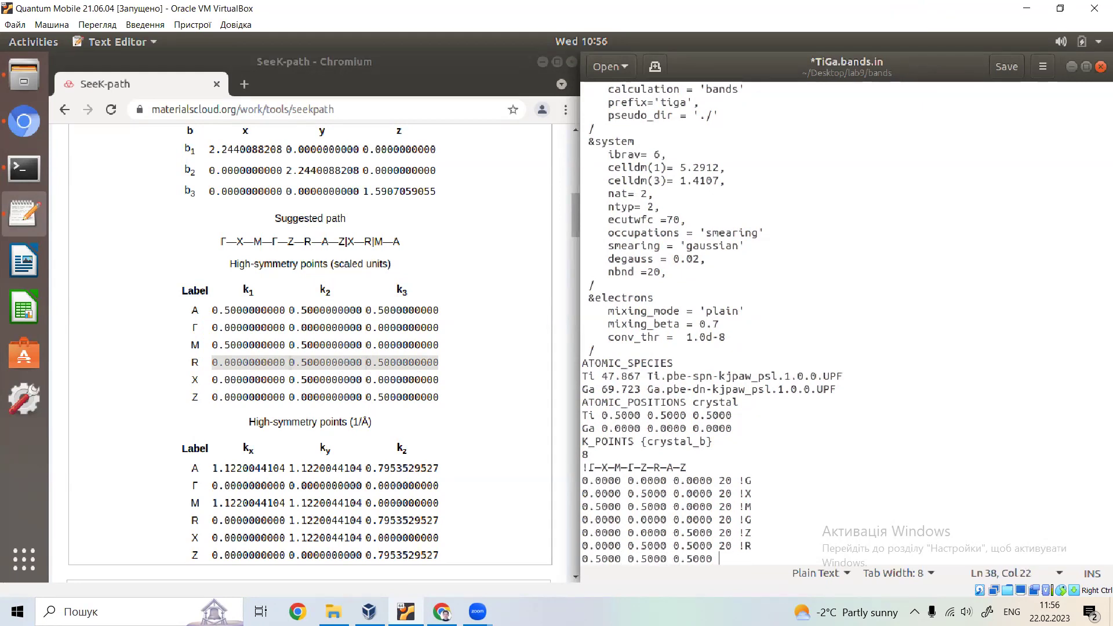
{"action": "type", "text": "20 !A"}
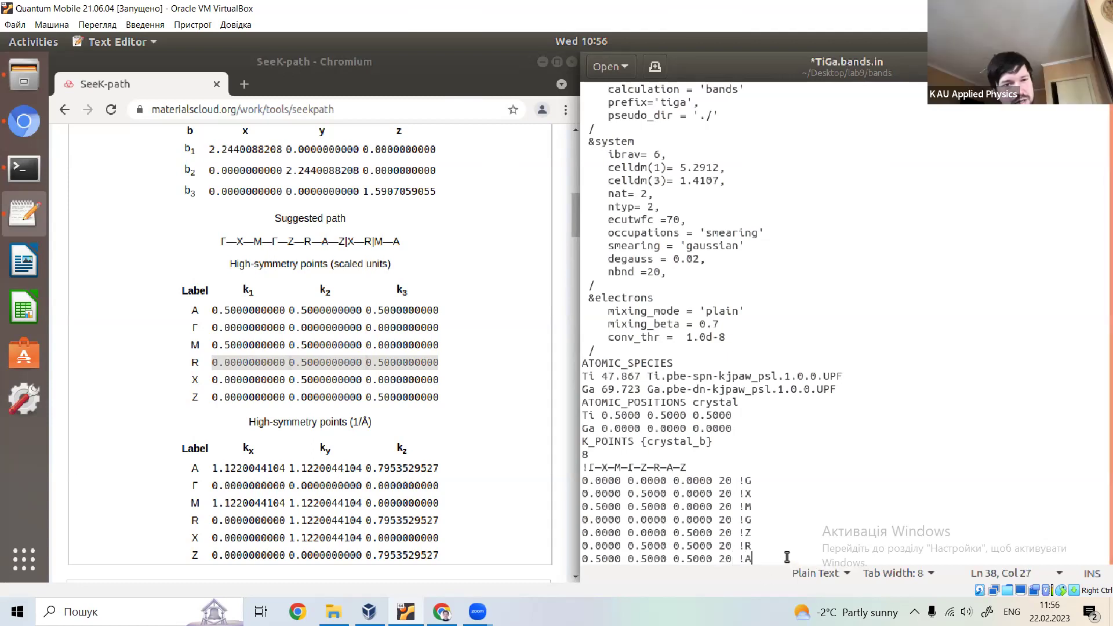
Repeat the Z line "0.0000 0.0000 0.5000 20 !Z" below the A line and save the file
{"action": "key", "text": "Up"}
{"action": "key", "text": "Up"}
{"action": "key", "text": "shift+Left"}
{"action": "key", "text": "shift+Left"}
{"action": "key", "text": "shift+Left"}
{"action": "key", "text": "shift+Left"}
{"action": "key", "text": "shift+Left"}
{"action": "key", "text": "shift+Left"}
{"action": "key", "text": "shift+Left"}
{"action": "key", "text": "shift+Left"}
{"action": "key", "text": "shift+Left"}
{"action": "key", "text": "shift+Left"}
{"action": "key", "text": "shift+Left"}
{"action": "key", "text": "shift+Left"}
{"action": "key", "text": "shift+Left"}
{"action": "key", "text": "shift+Left"}
{"action": "key", "text": "shift+Left"}
{"action": "key", "text": "shift+Left"}
{"action": "key", "text": "shift+Left"}
{"action": "key", "text": "shift+Left"}
{"action": "key", "text": "shift+Left"}
{"action": "key", "text": "shift+Left"}
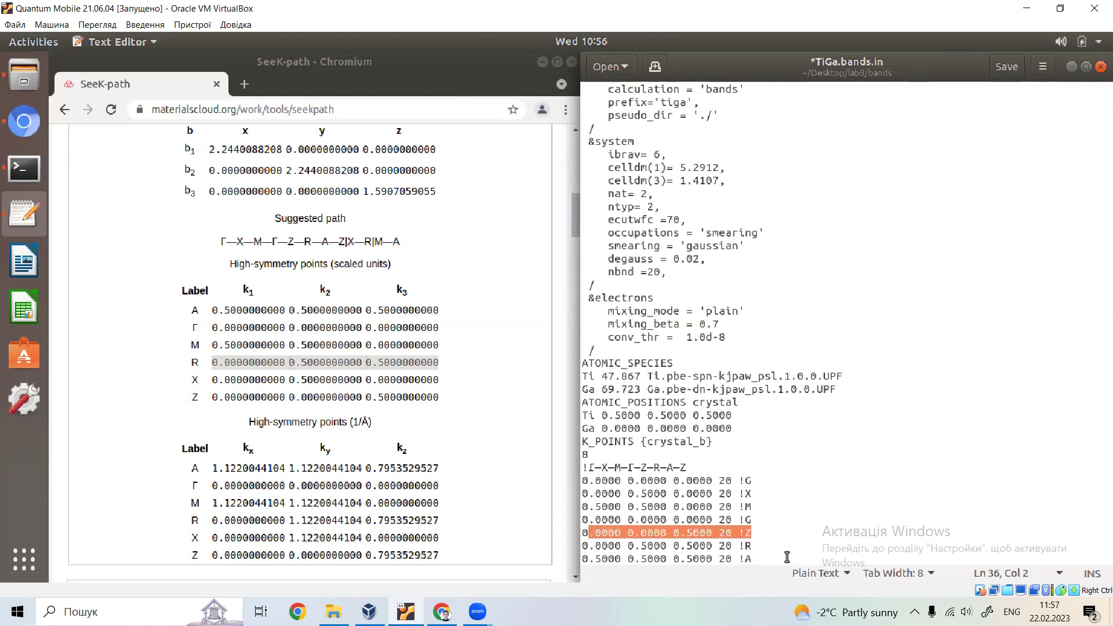
{"action": "key", "text": "End"}
{"action": "key", "text": "Down"}
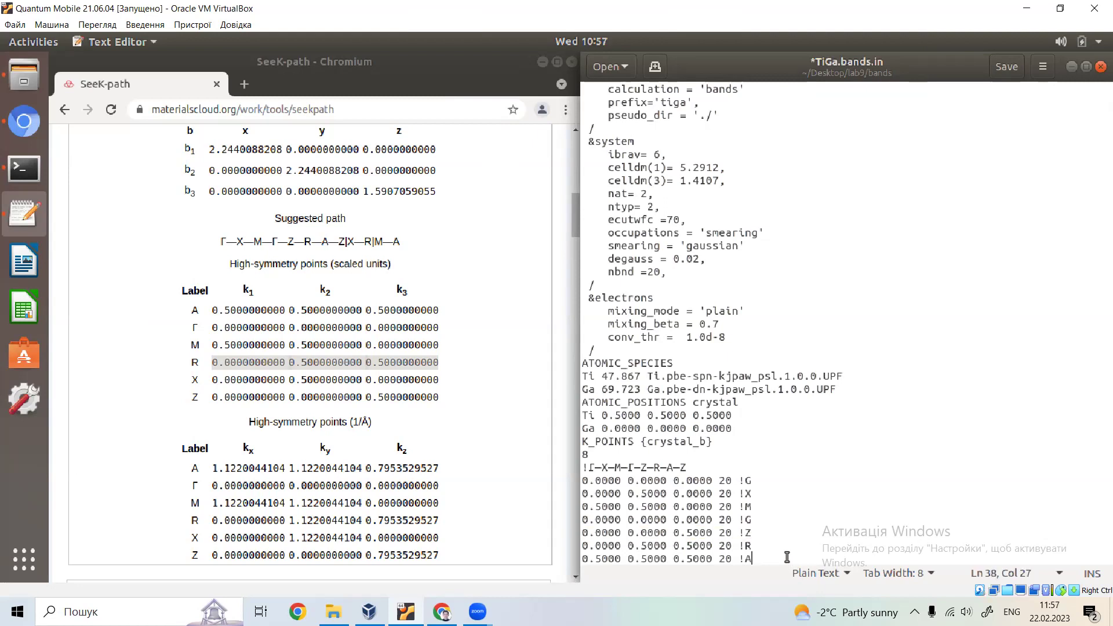
{"action": "key", "text": "Return"}
{"action": "type", "text": "0.0000 0.0000 0.5000 20 !Z"}
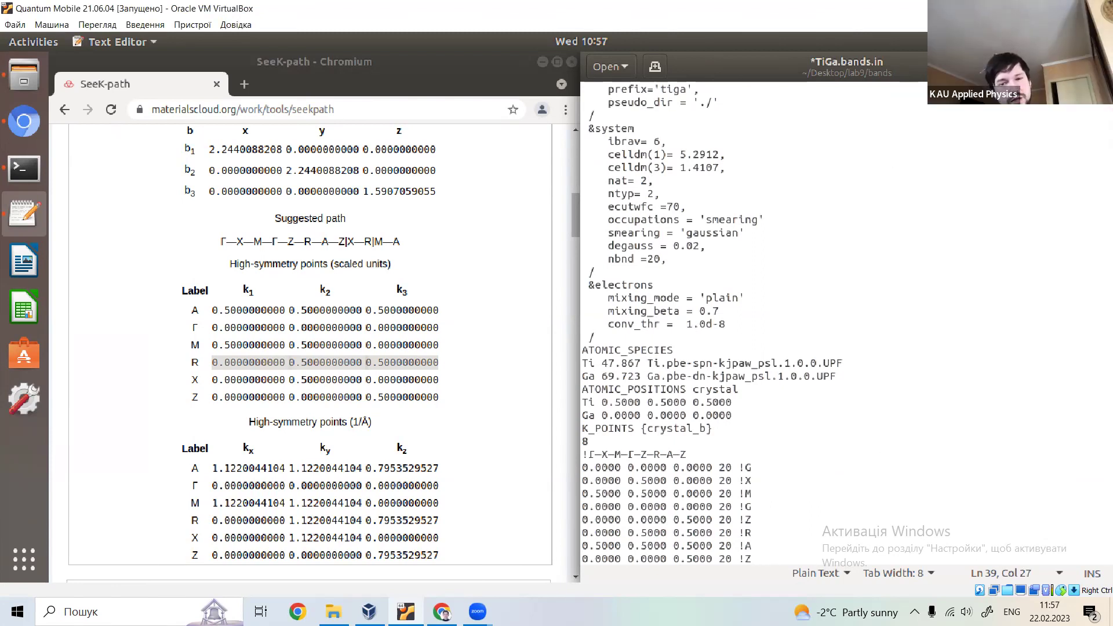
{"action": "key", "text": "ctrl+s"}
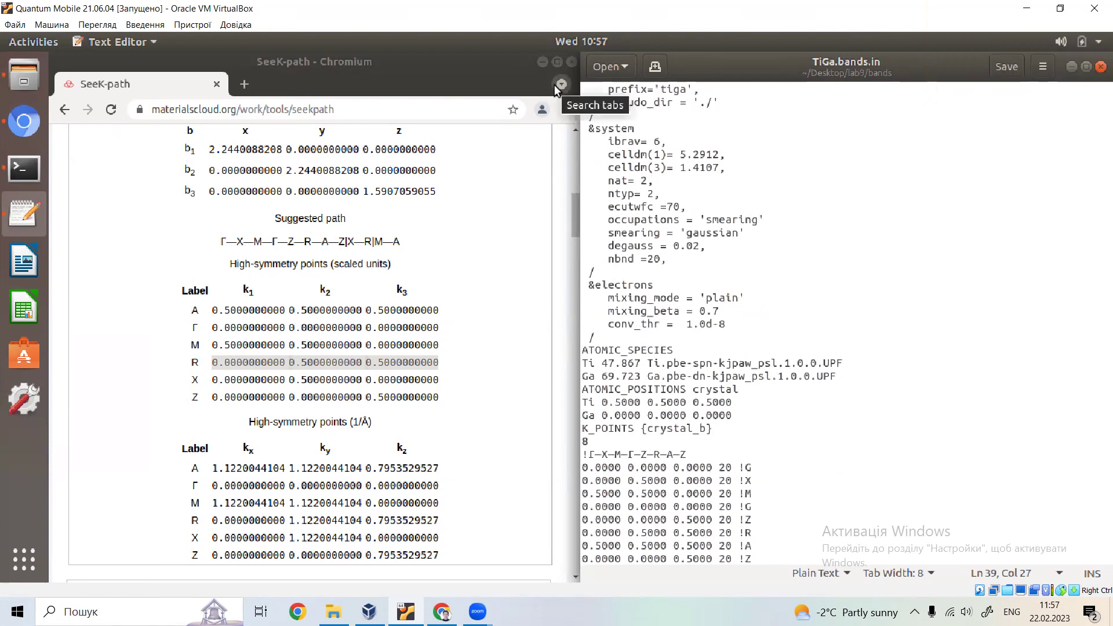
Delete the commented k-path line "!Γ-X-M-Γ-Z-R-A-Z" and its empty line below the k-point count
{"action": "left_click", "coordinate": [699, 448]}
{"action": "key", "text": "shift+Home"}
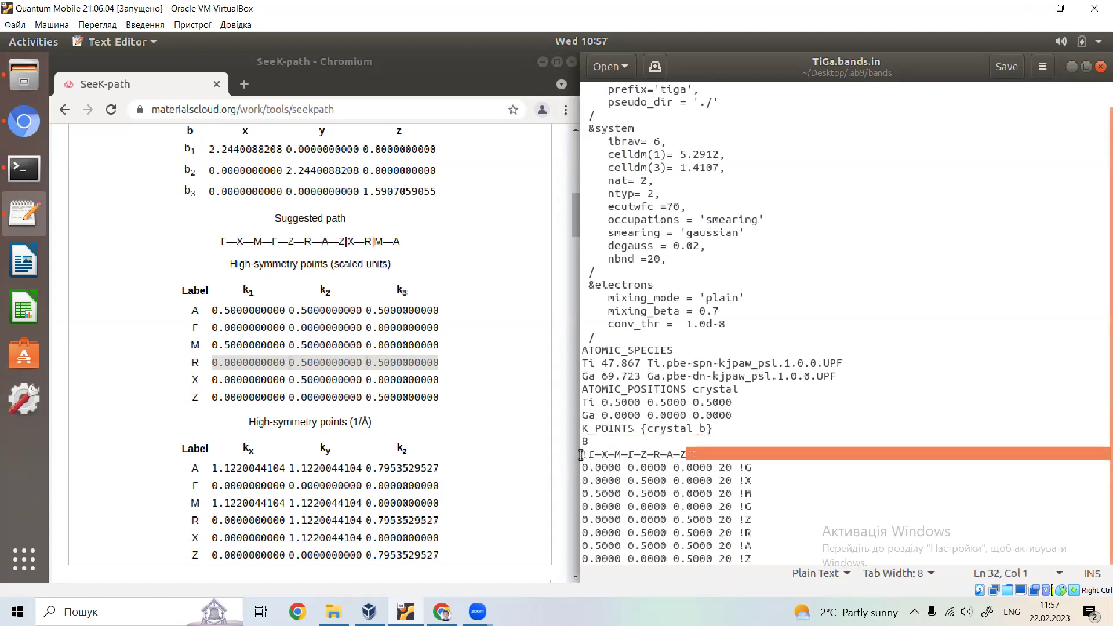
{"action": "key", "text": "BackSpace"}
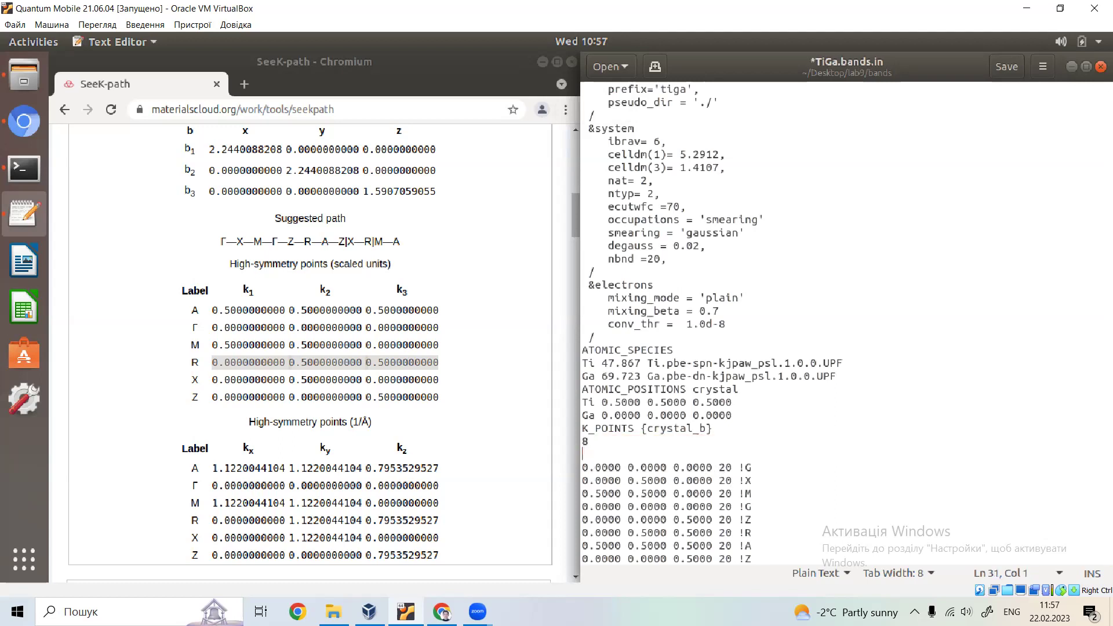
{"action": "key", "text": "BackSpace"}
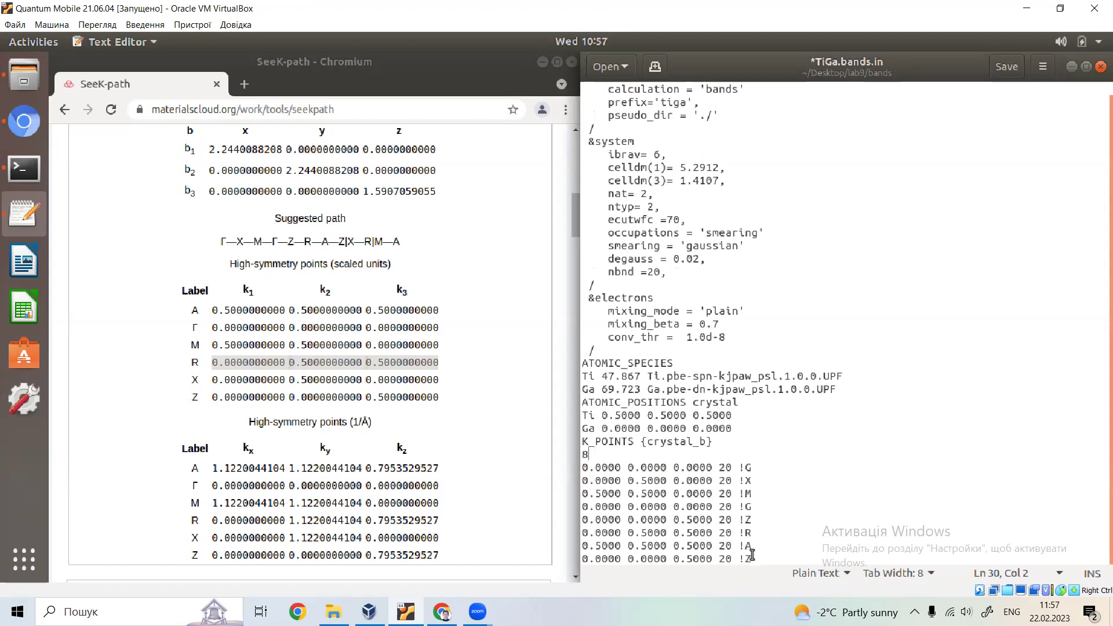
Review the bands input from the calculation setting down to the last k-point line
{"action": "left_click", "coordinate": [468, 314]}
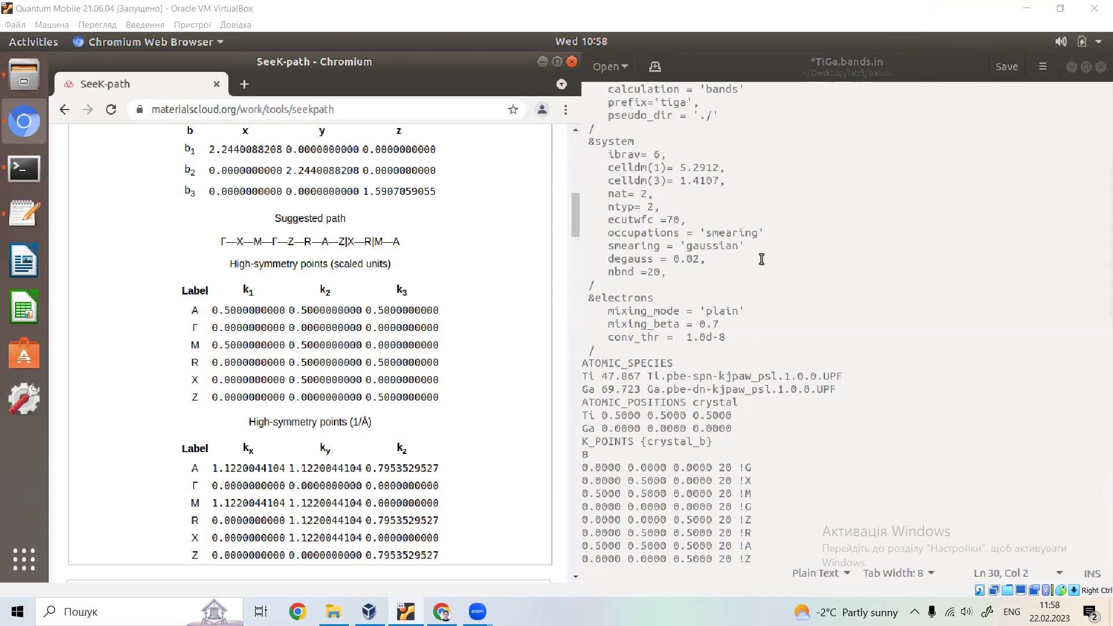
{"action": "left_click", "coordinate": [798, 455]}
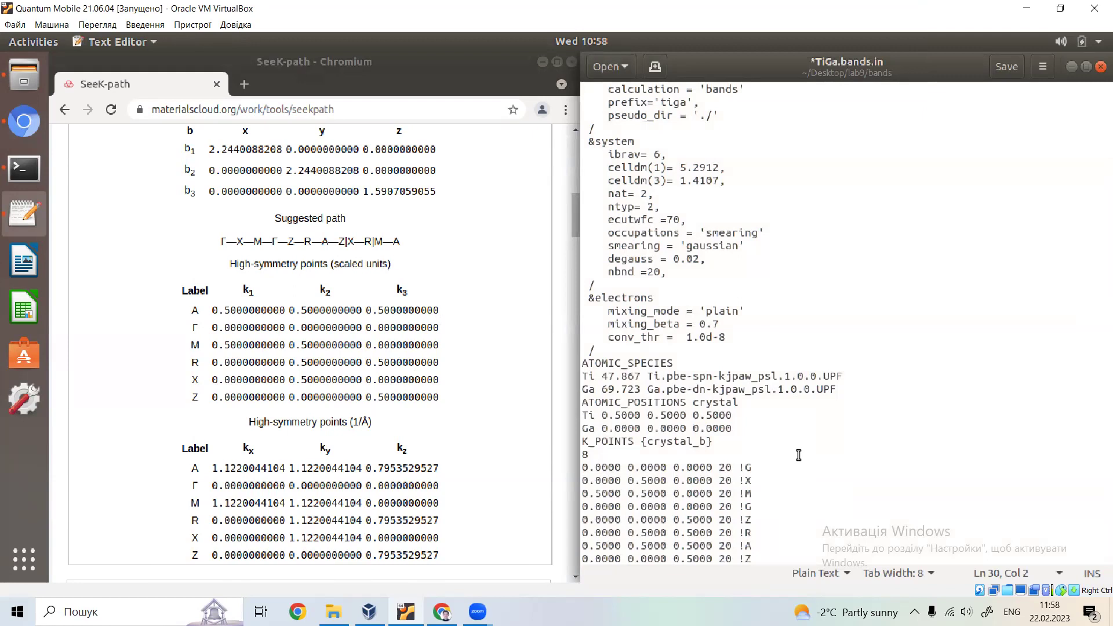
{"action": "left_click", "coordinate": [731, 91]}
{"action": "key", "text": "Down"}
{"action": "key", "text": "Down"}
{"action": "key", "text": "Down"}
{"action": "key", "text": "Down"}
{"action": "key", "text": "Down"}
{"action": "key", "text": "Down"}
{"action": "key", "text": "Down"}
{"action": "key", "text": "Down"}
{"action": "key", "text": "Down"}
{"action": "key", "text": "Down"}
{"action": "key", "text": "Down"}
{"action": "key", "text": "Down"}
{"action": "key", "text": "Down"}
{"action": "key", "text": "Down"}
{"action": "key", "text": "Down"}
{"action": "key", "text": "Down"}
{"action": "key", "text": "Down"}
{"action": "key", "text": "Down"}
{"action": "key", "text": "Down"}
{"action": "key", "text": "Down"}
{"action": "key", "text": "Down"}
{"action": "key", "text": "Down"}
{"action": "key", "text": "Down"}
{"action": "key", "text": "Down"}
{"action": "key", "text": "Down"}
{"action": "key", "text": "Down"}
{"action": "key", "text": "Down"}
{"action": "key", "text": "Down"}
{"action": "key", "text": "Down"}
{"action": "key", "text": "Down"}
{"action": "key", "text": "End"}
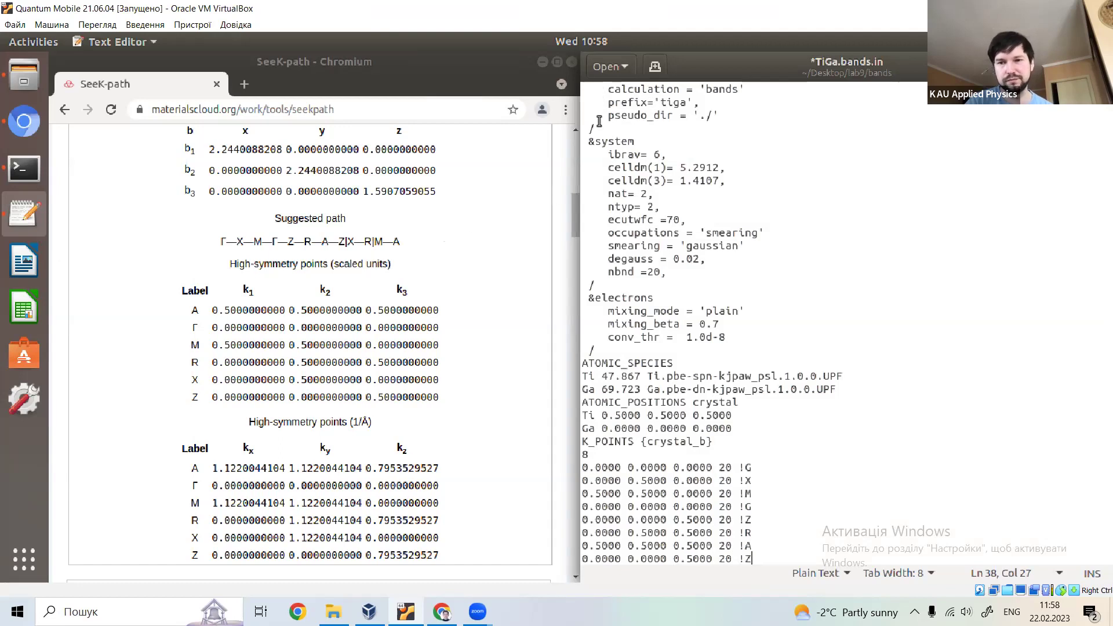
{"action": "left_click", "coordinate": [753, 89]}
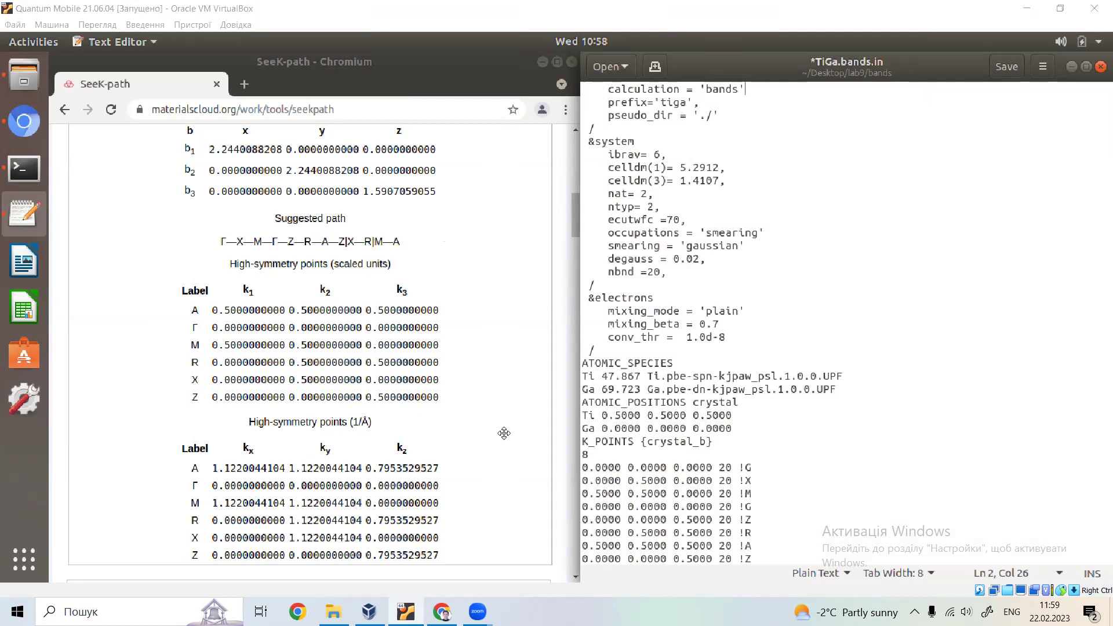
Save TiGa.bands.in and close both the text editor and the SeeK-path browser window
{"action": "left_click", "coordinate": [572, 61]}
{"action": "key", "text": "ctrl+s"}
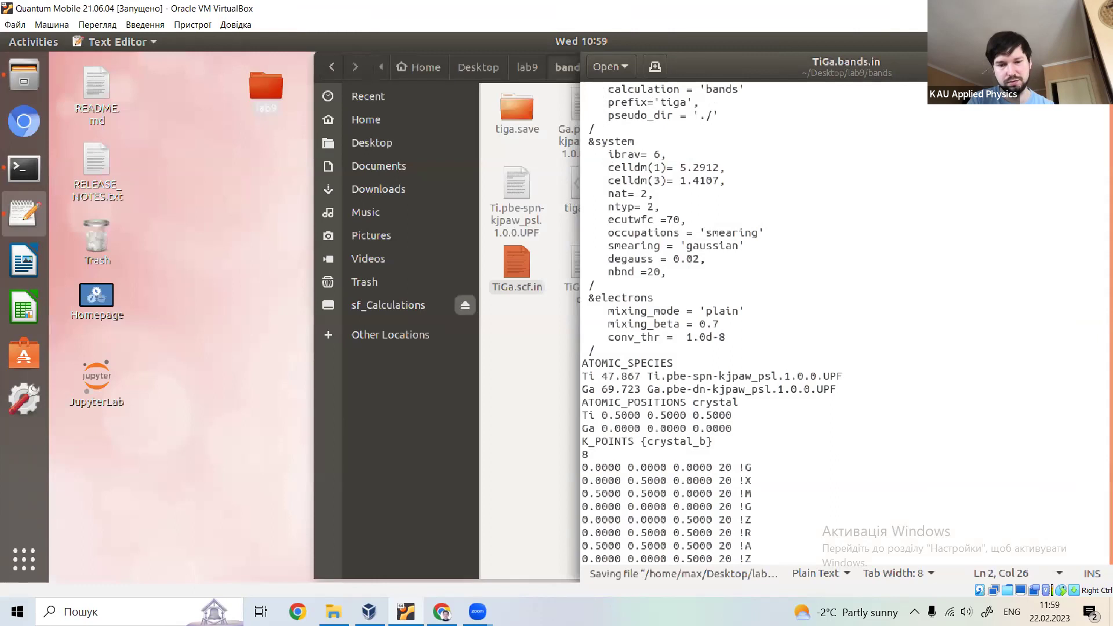
{"action": "key", "text": "ctrl+q"}
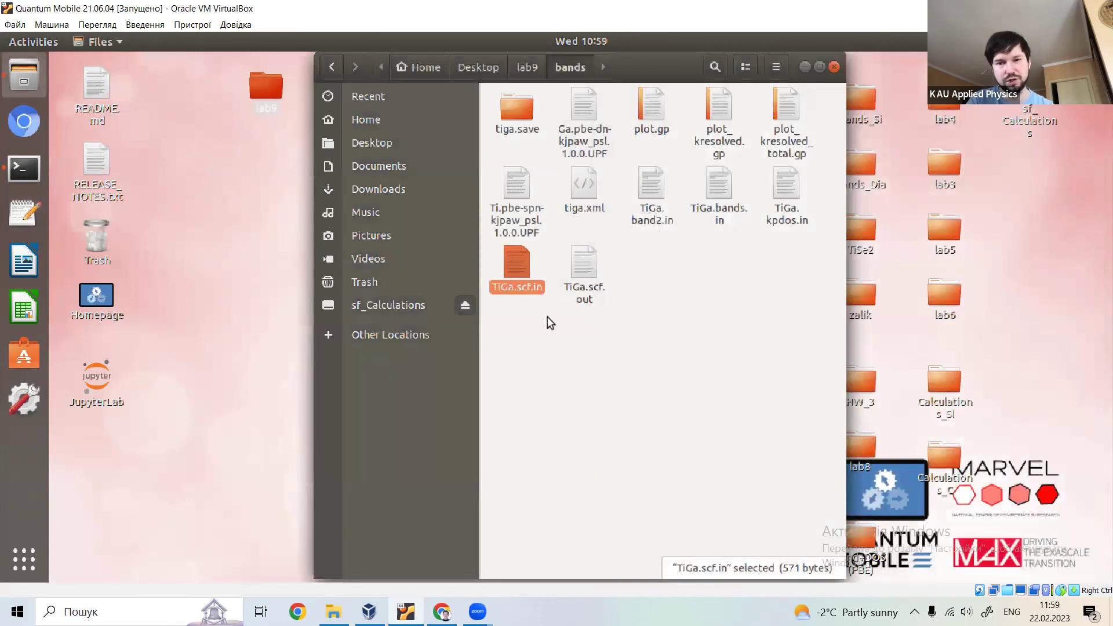
{"action": "right_click", "coordinate": [716, 189]}
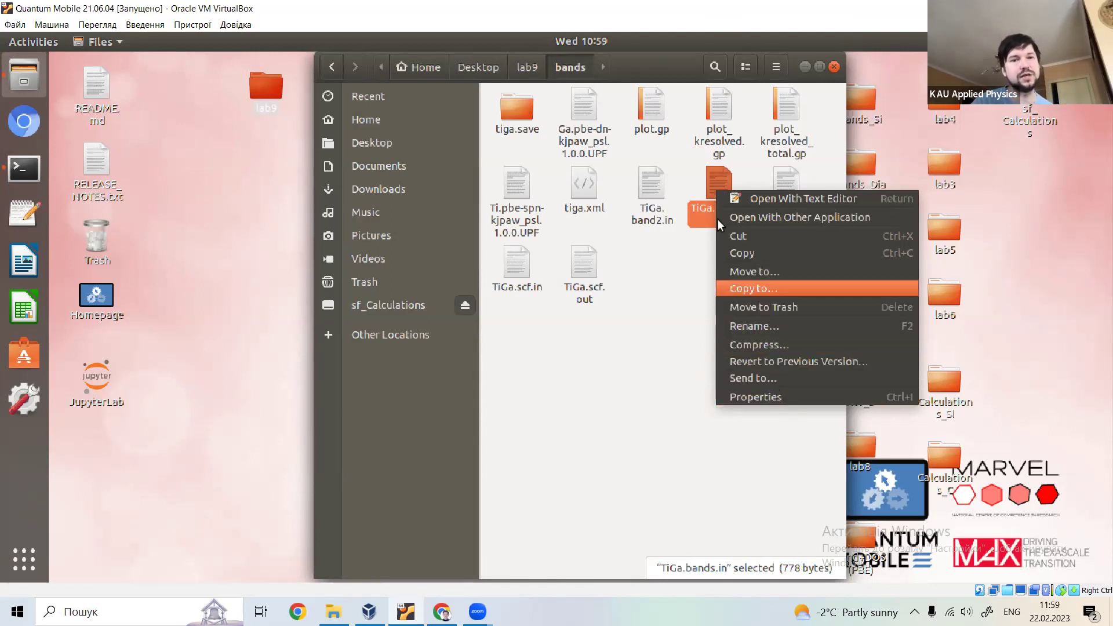
{"action": "left_click", "coordinate": [675, 289]}
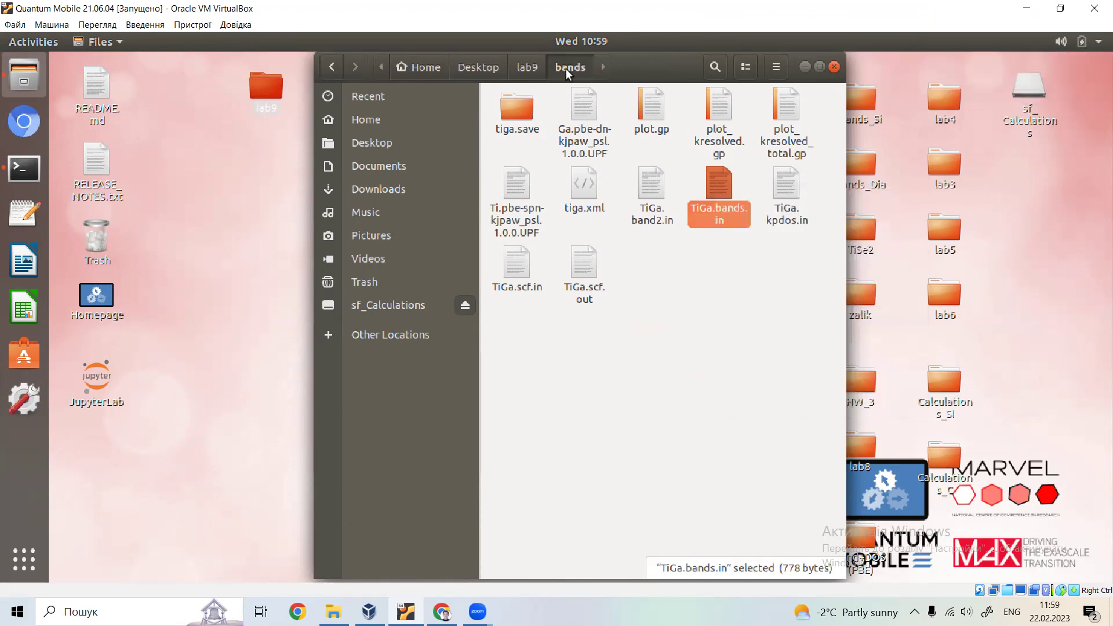
{"action": "right_click", "coordinate": [566, 68]}
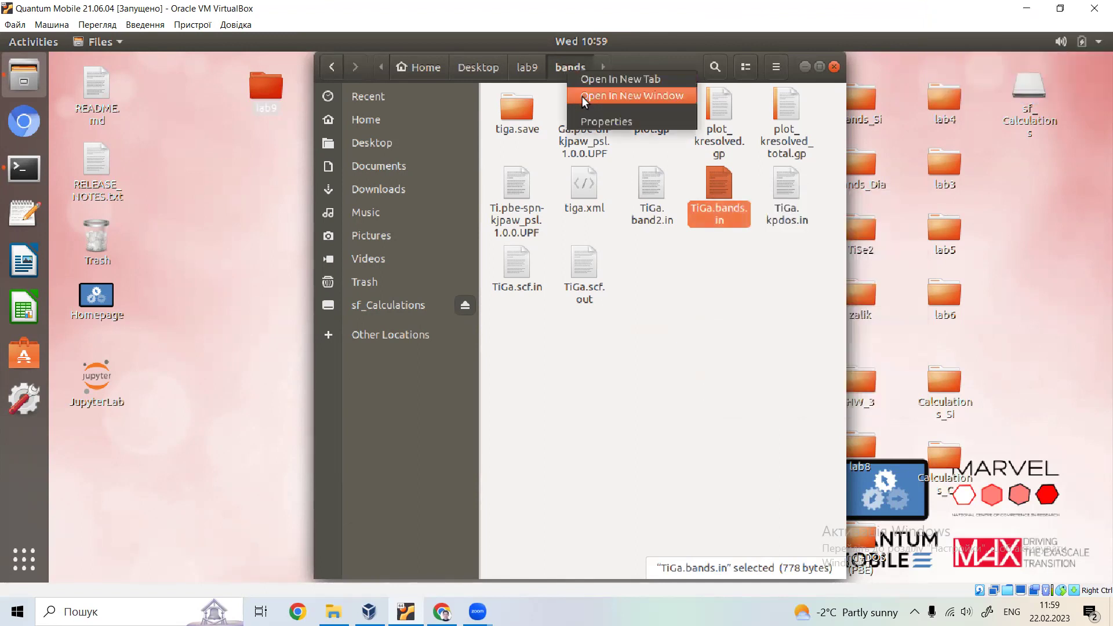
{"action": "left_click", "coordinate": [526, 68]}
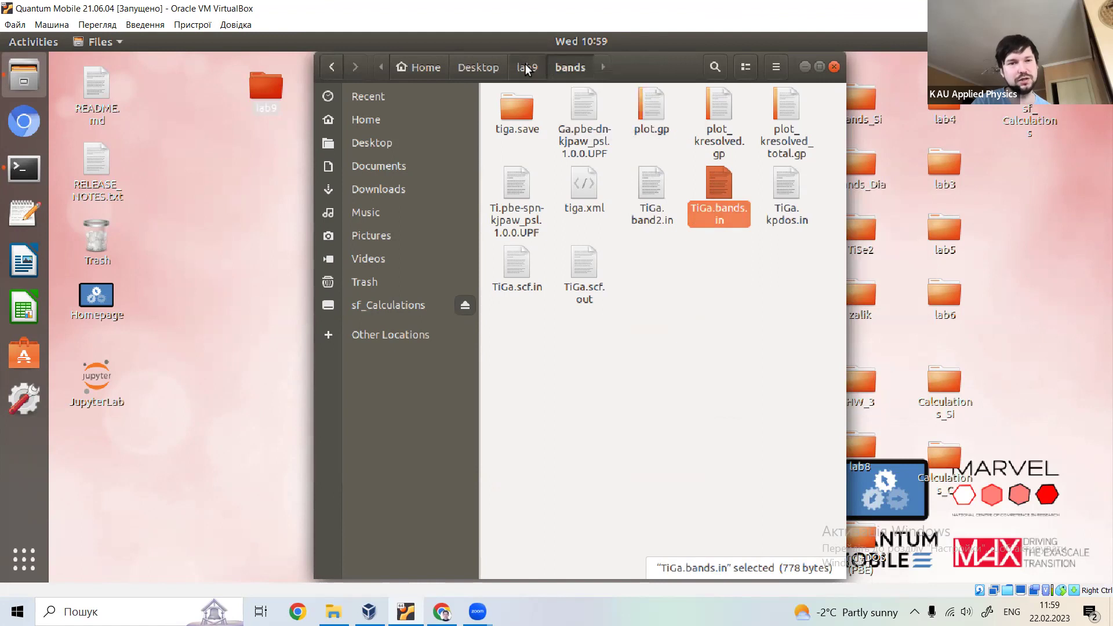
Open a terminal in the bands folder inside lab9 and list the folder's files with ls
{"action": "left_click", "coordinate": [525, 68]}
{"action": "left_click", "coordinate": [520, 119]}
{"action": "right_click", "coordinate": [520, 119]}
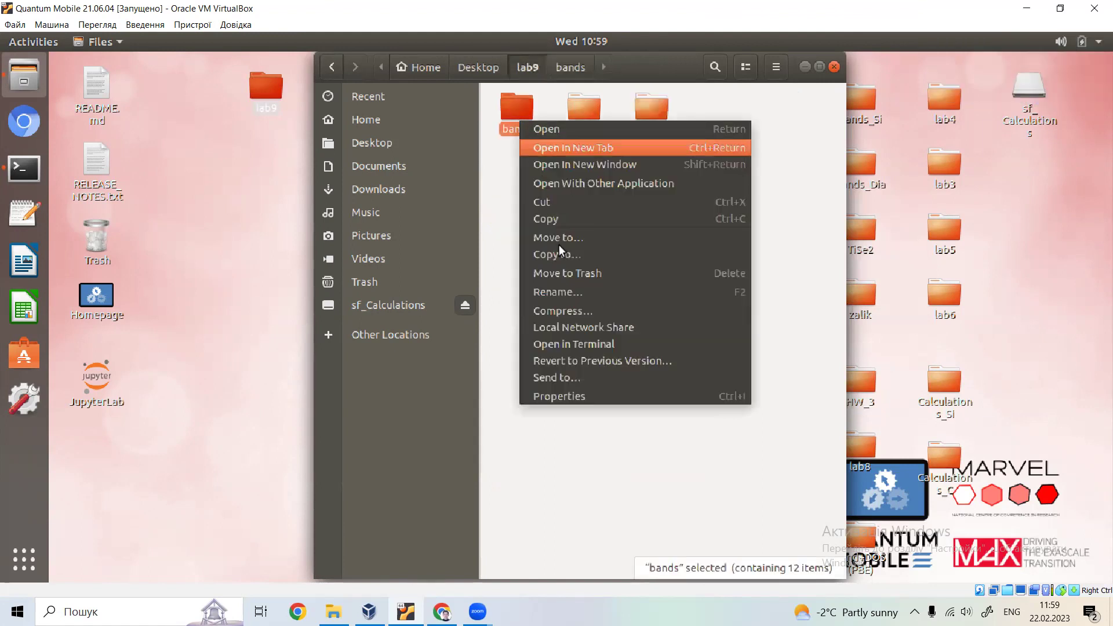
{"action": "left_click", "coordinate": [574, 344]}
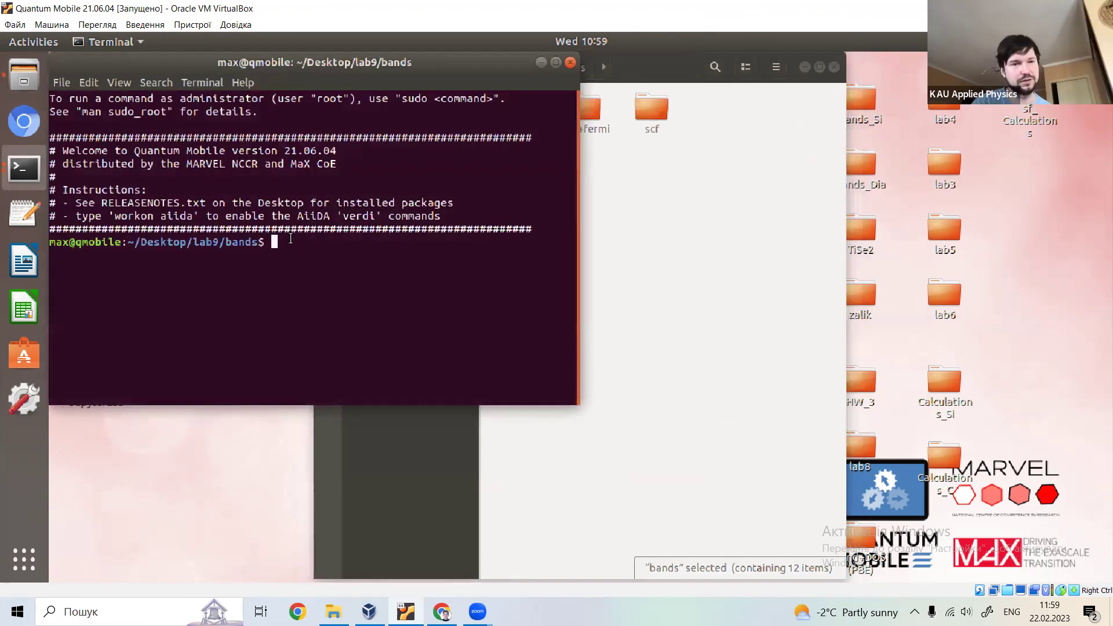
{"action": "type", "text": "ls"}
{"action": "key", "text": "Return"}
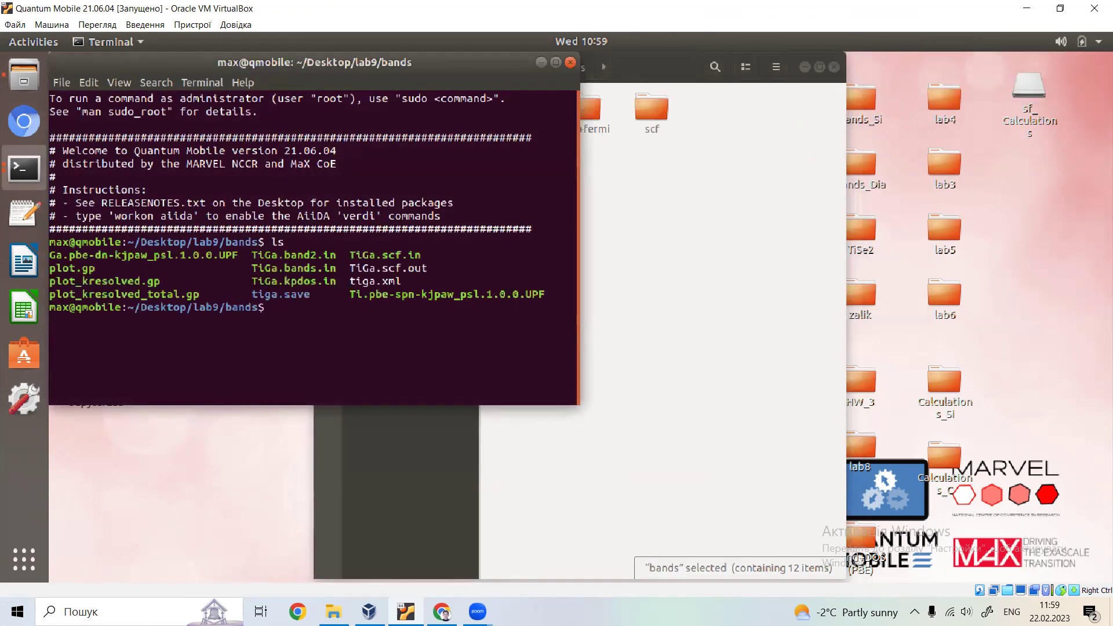
Run pw.x in the terminal with TiGa.bands.in as input and TiGa.bands.out as the output file
{"action": "type", "text": "pw.x <Ti"}
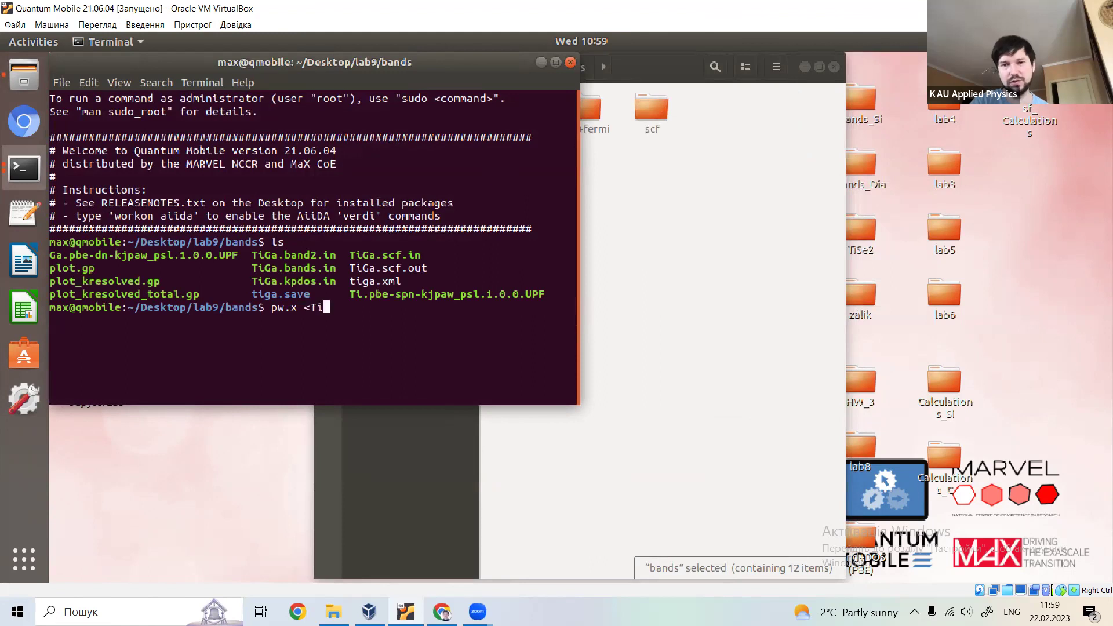
{"action": "type", "text": "Ga."}
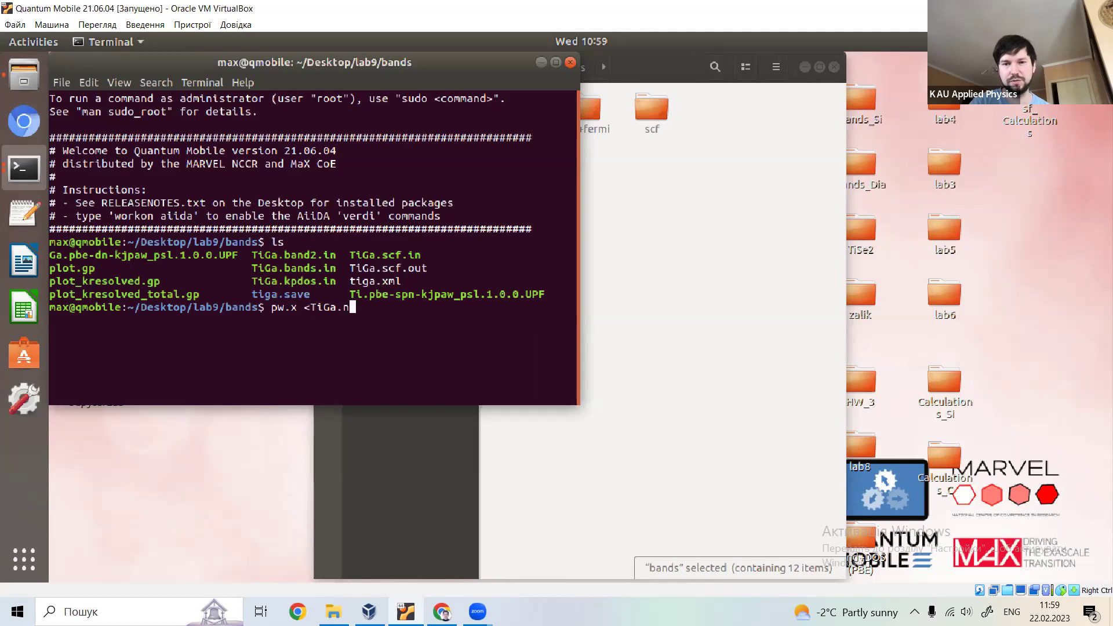
{"action": "type", "text": "bands"}
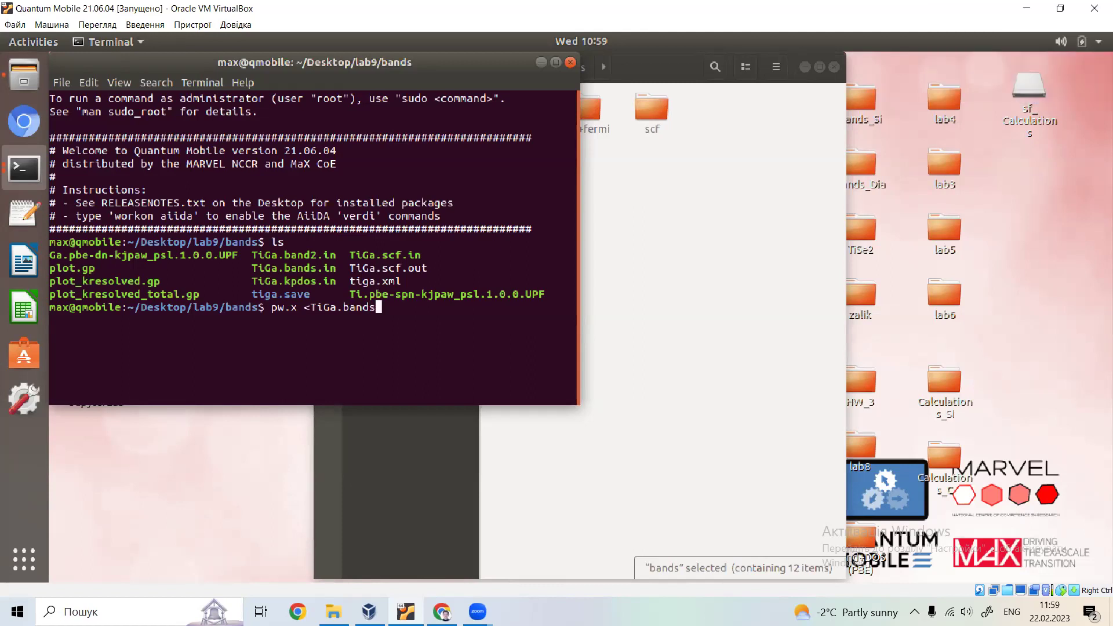
{"action": "type", "text": "."}
{"action": "key", "text": "Tab"}
{"action": "type", "text": "> TiGa.band"}
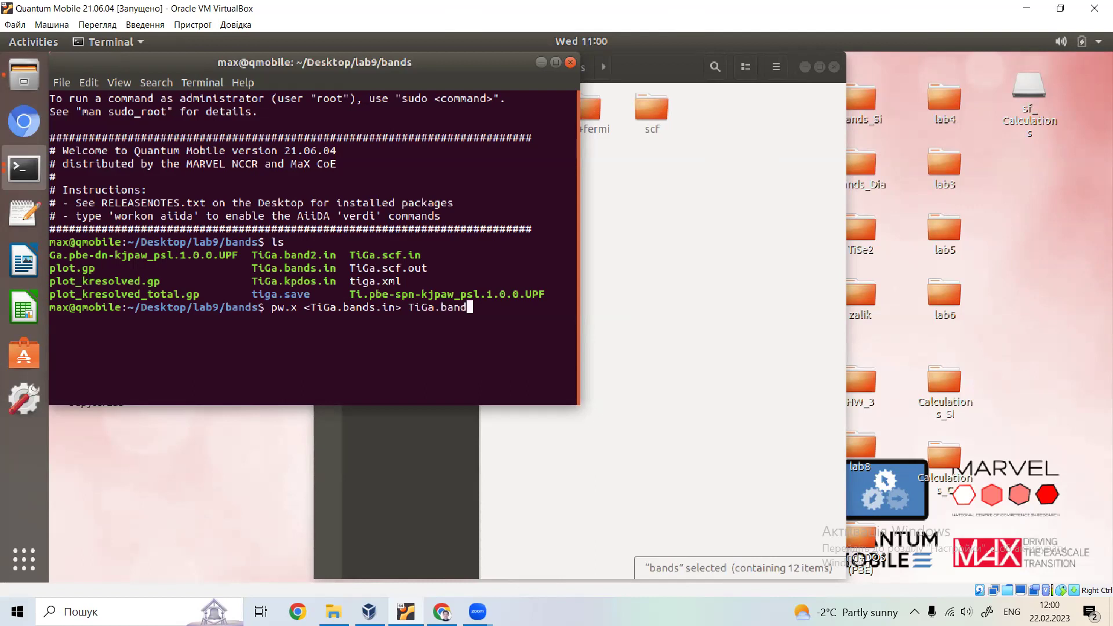
{"action": "type", "text": "s.out"}
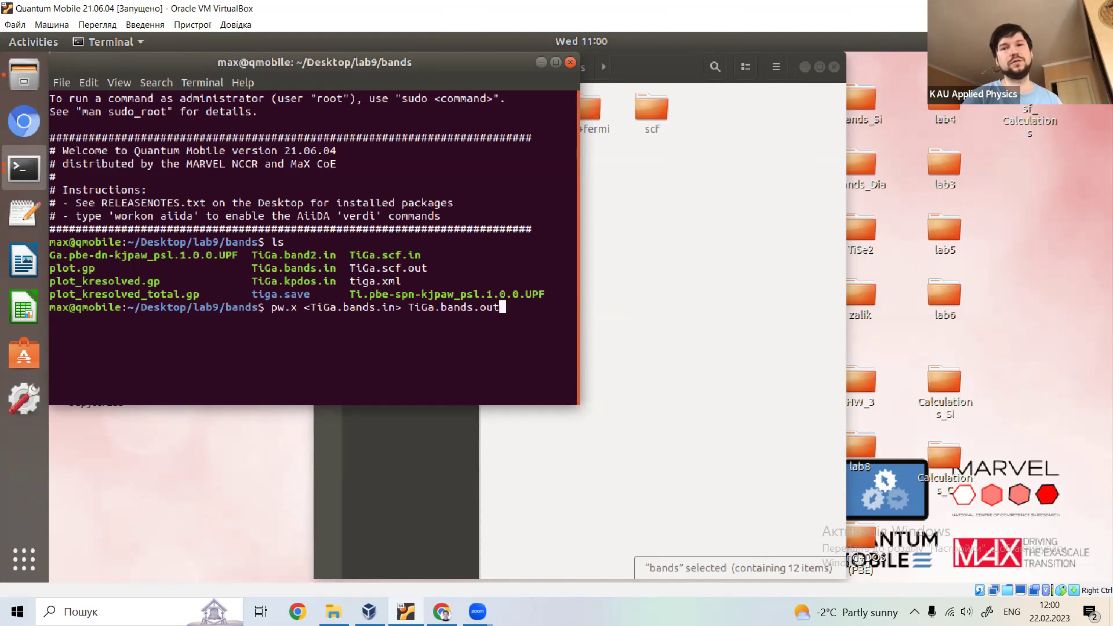
{"action": "key", "text": "Return"}
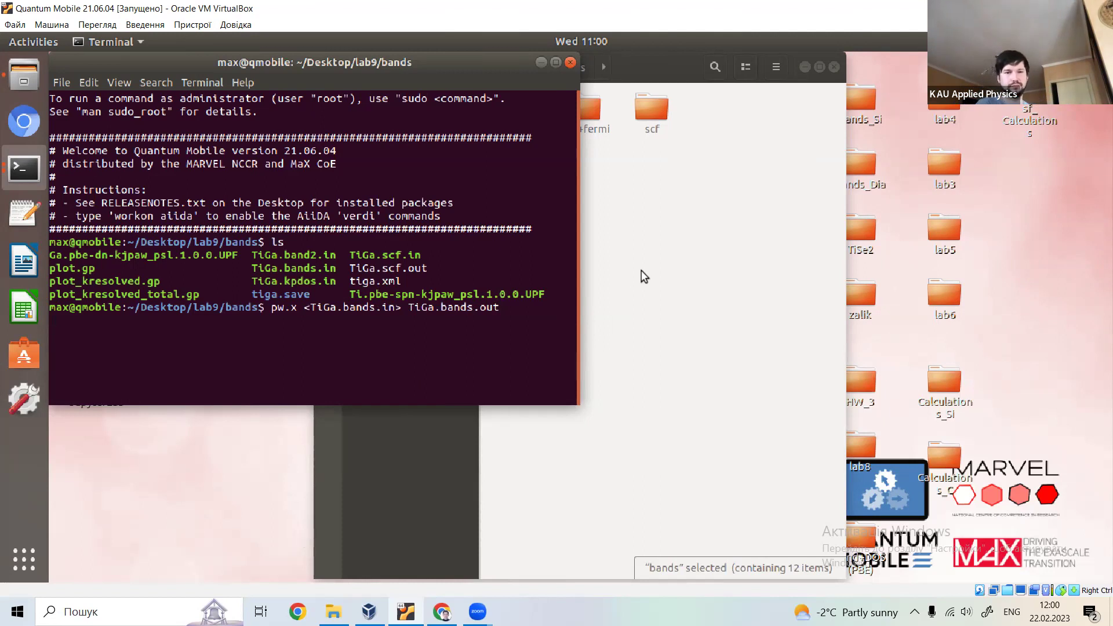
Open the bands folder in the file manager to check its files, and return to the terminal
{"action": "left_click", "coordinate": [609, 145]}
{"action": "double_click", "coordinate": [517, 109]}
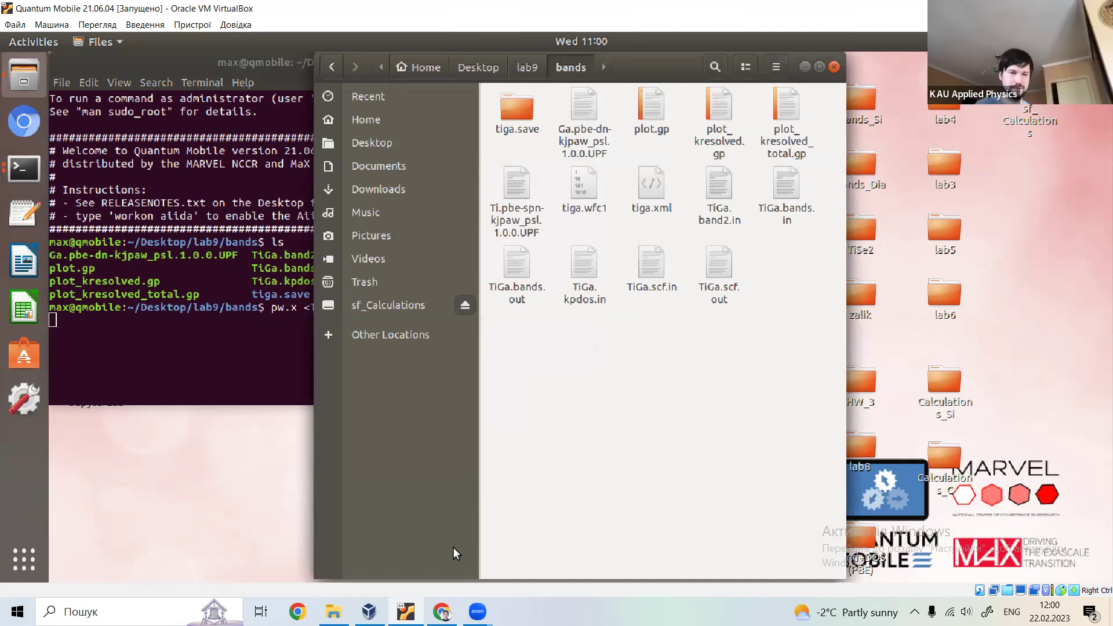
{"action": "key", "text": "alt+Tab"}
{"action": "key", "text": "Return"}
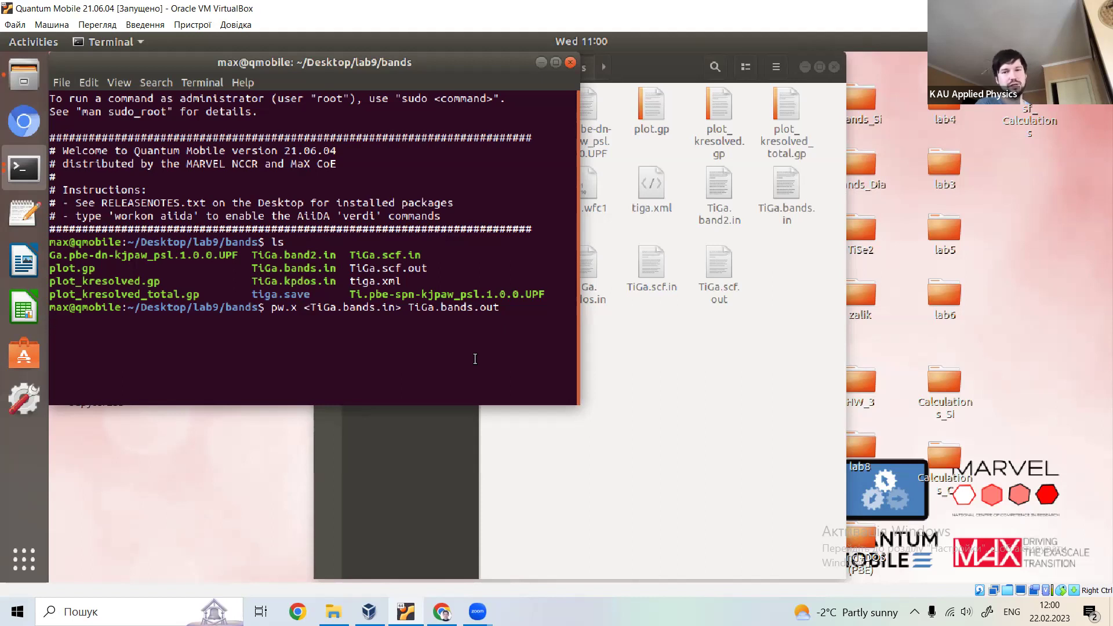
Open TiGa.bands.in from the bands folder in the text editor and tile it beside the terminal
{"action": "left_click", "coordinate": [656, 283]}
{"action": "key", "text": "Left"}
{"action": "key", "text": "Left"}
{"action": "key", "text": "Right"}
{"action": "key", "text": "Right"}
{"action": "key", "text": "Right"}
{"action": "key", "text": "Up"}
{"action": "key", "text": "Right"}
{"action": "key", "text": "Return"}
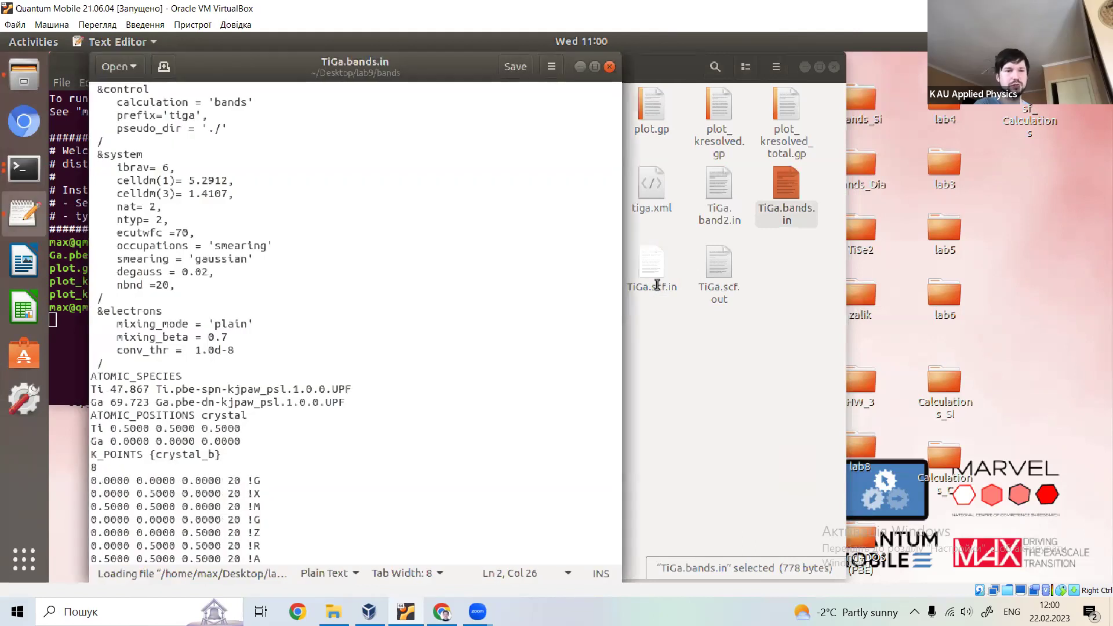
{"action": "key", "text": "super+Right"}
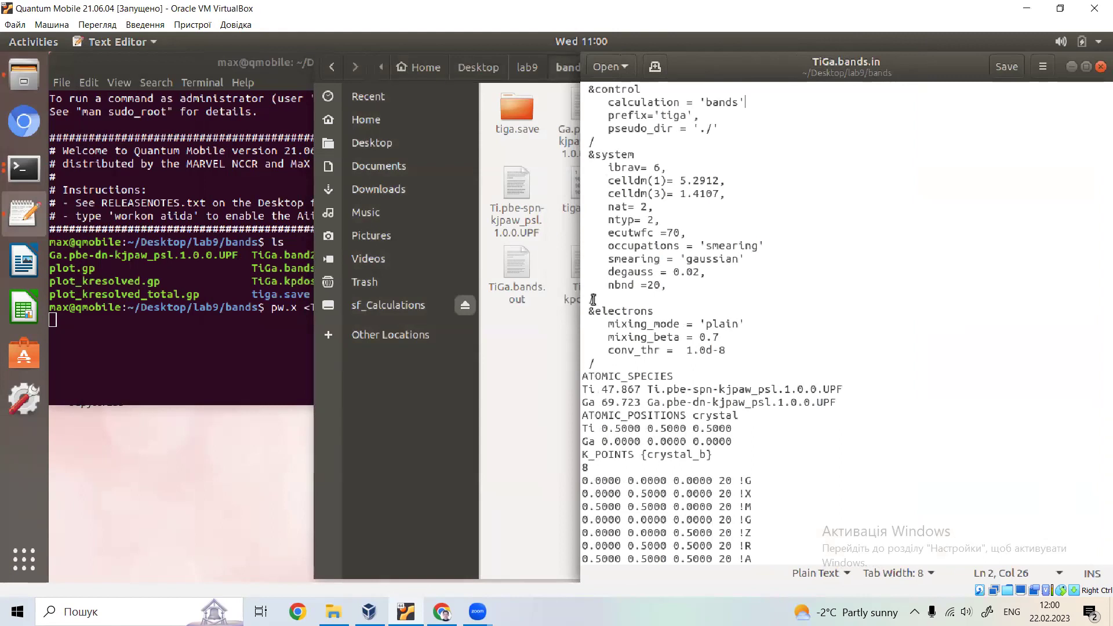
Examine the TiGa.bands.in settings and k-point list while checking the running pw.x command in the terminal
{"action": "left_click", "coordinate": [202, 342]}
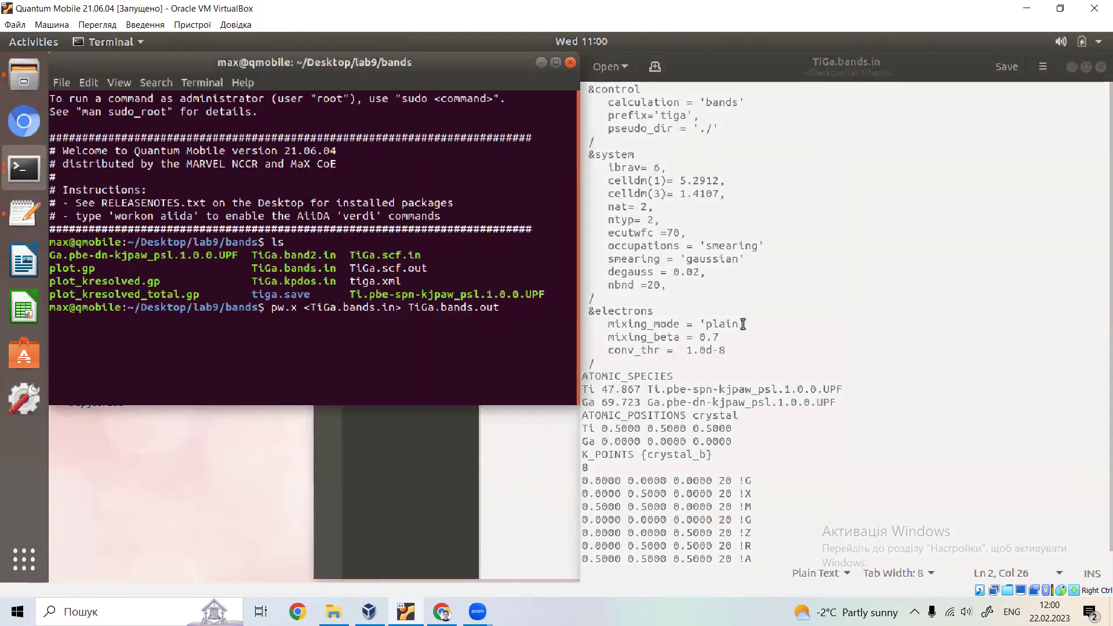
{"action": "left_click", "coordinate": [798, 323]}
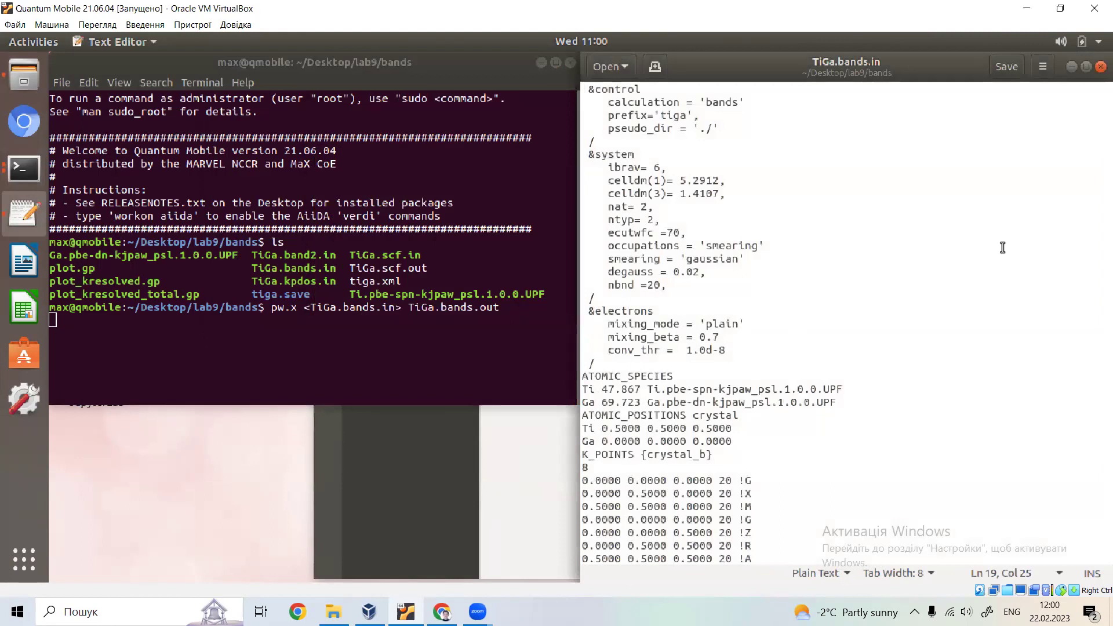
{"action": "left_click", "coordinate": [942, 330]}
{"action": "scroll", "coordinate": [609, 532], "scroll_direction": "down", "scroll_amount": 1}
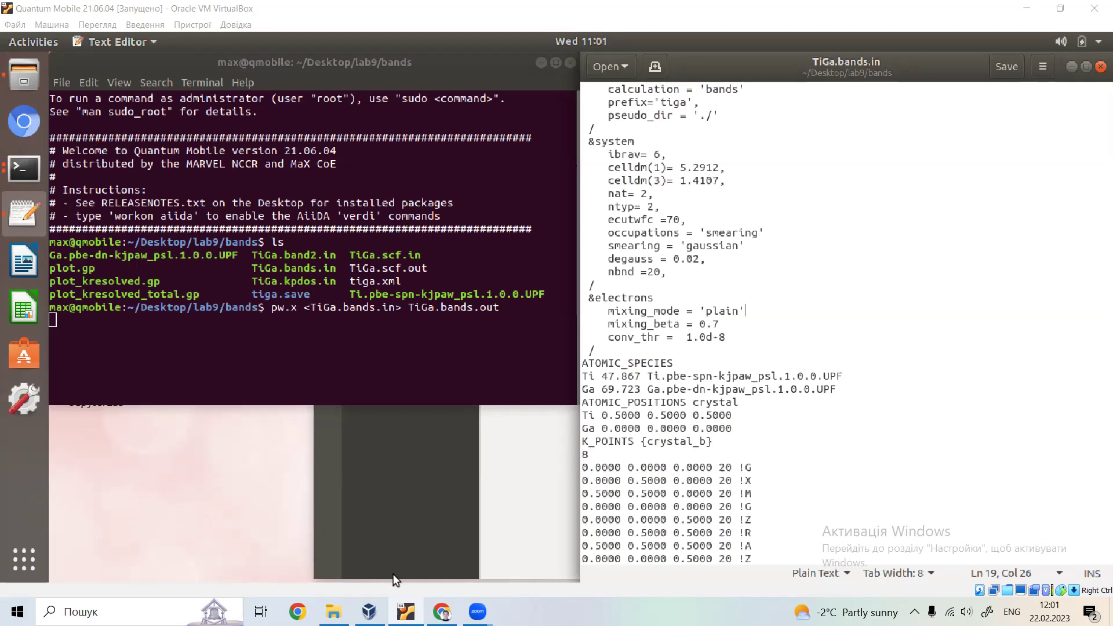
{"action": "left_click", "coordinate": [611, 456]}
{"action": "left_click", "coordinate": [287, 339]}
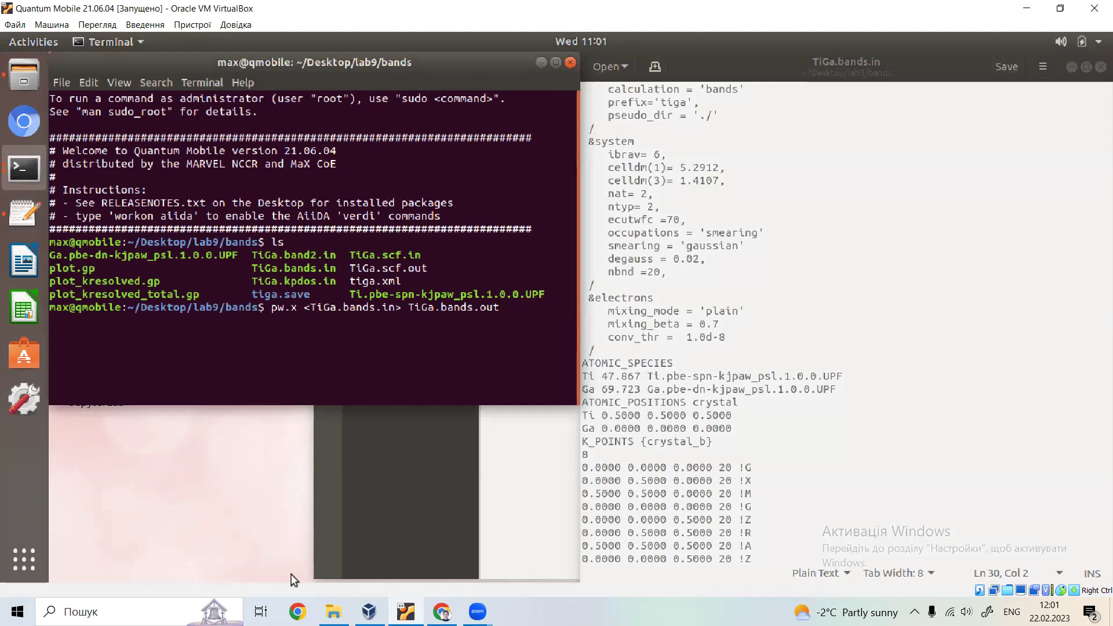
{"action": "key", "text": "Return"}
{"action": "scroll", "coordinate": [784, 219], "scroll_direction": "up", "scroll_amount": 1}
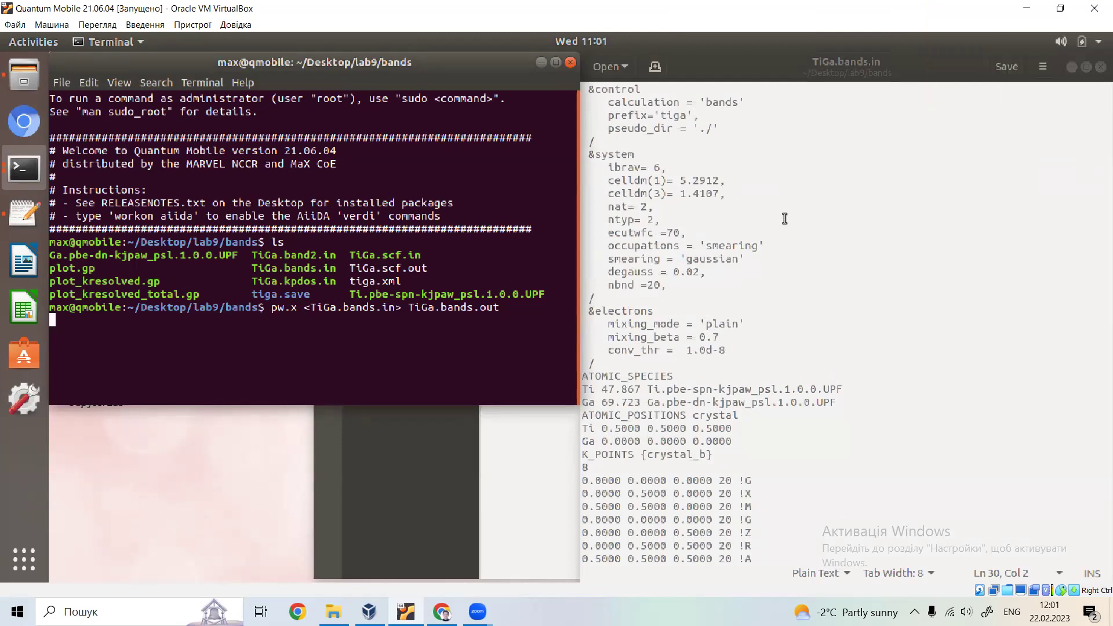
{"action": "left_click_drag", "start_coordinate": [748, 105], "coordinate": [606, 109]}
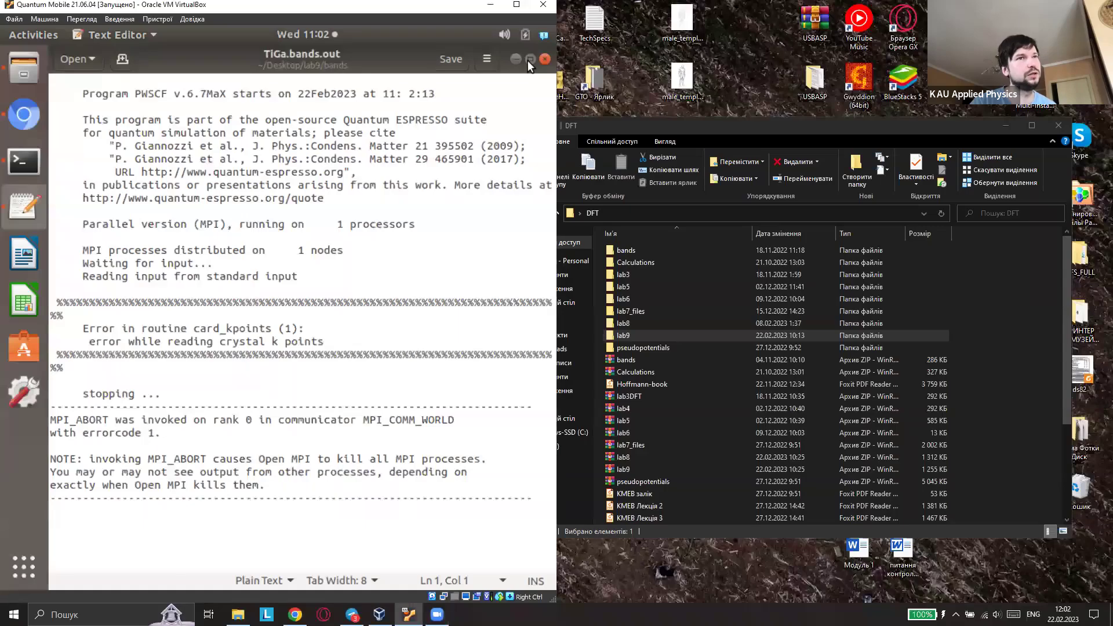
Clear the editor and file manager windows off the desktop, and bring TiGa.bands.out back up to read it
{"action": "left_click", "coordinate": [528, 61]}
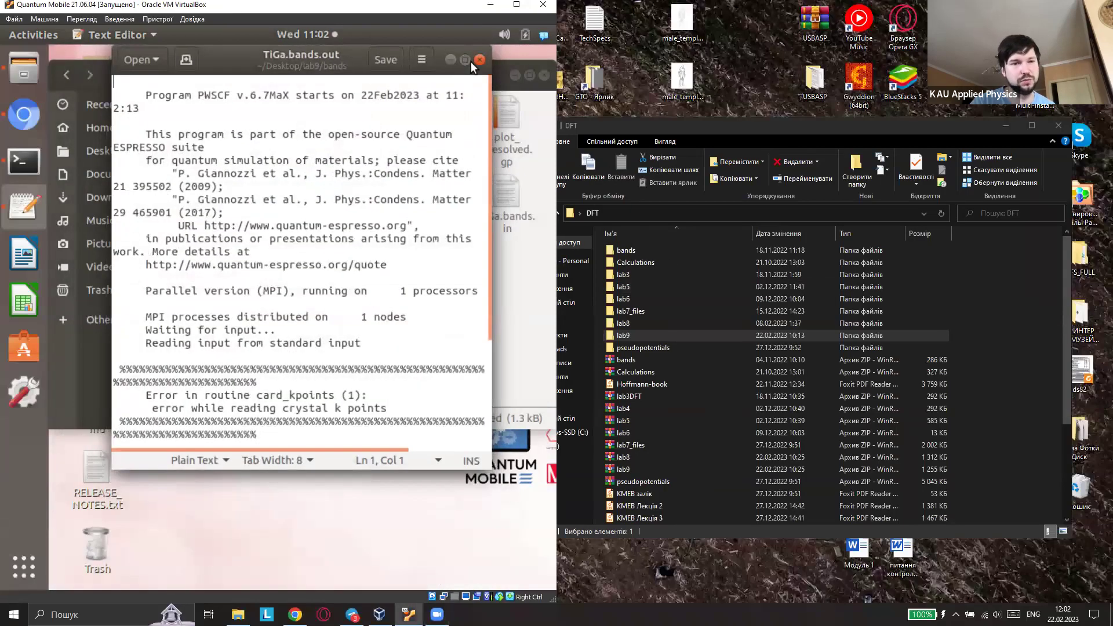
{"action": "left_click", "coordinate": [469, 60]}
{"action": "left_click", "coordinate": [544, 75]}
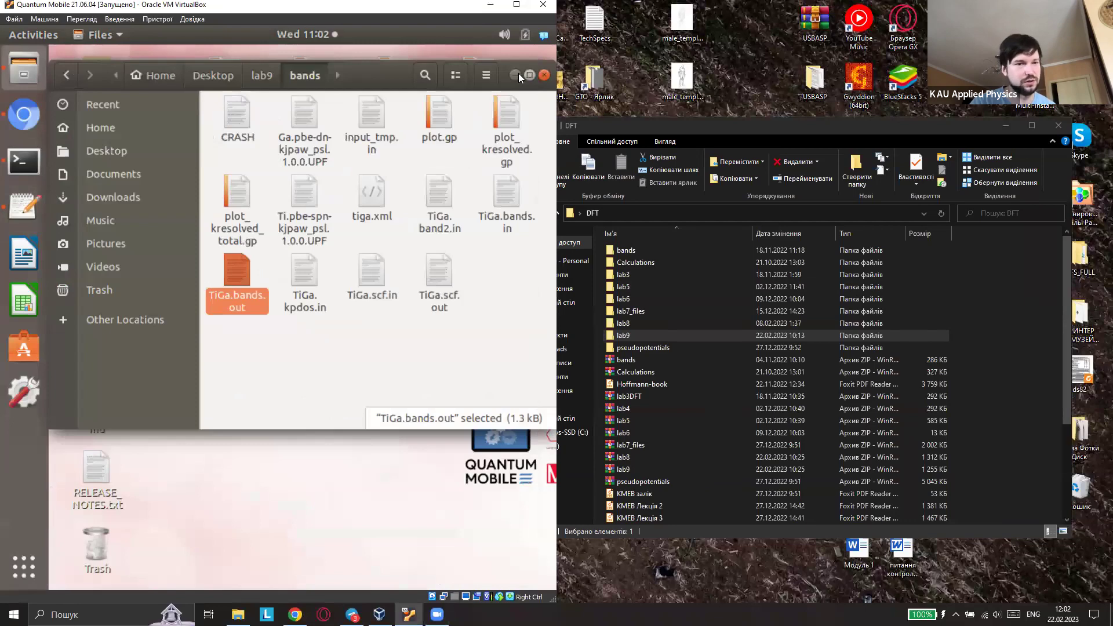
{"action": "left_click", "coordinate": [515, 75]}
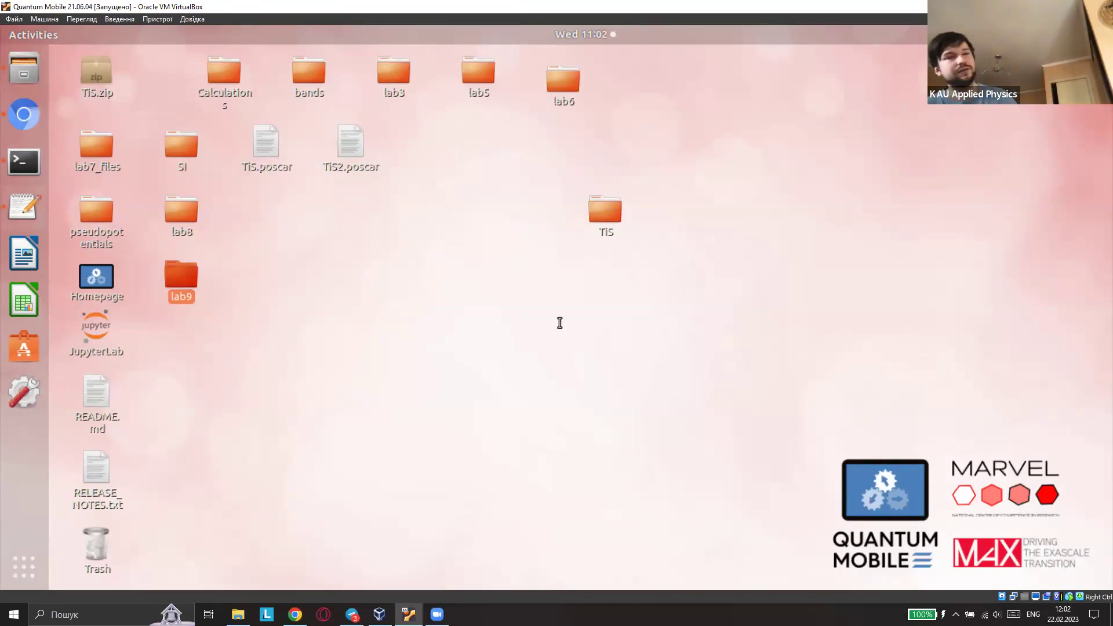
{"action": "key", "text": "alt+Tab"}
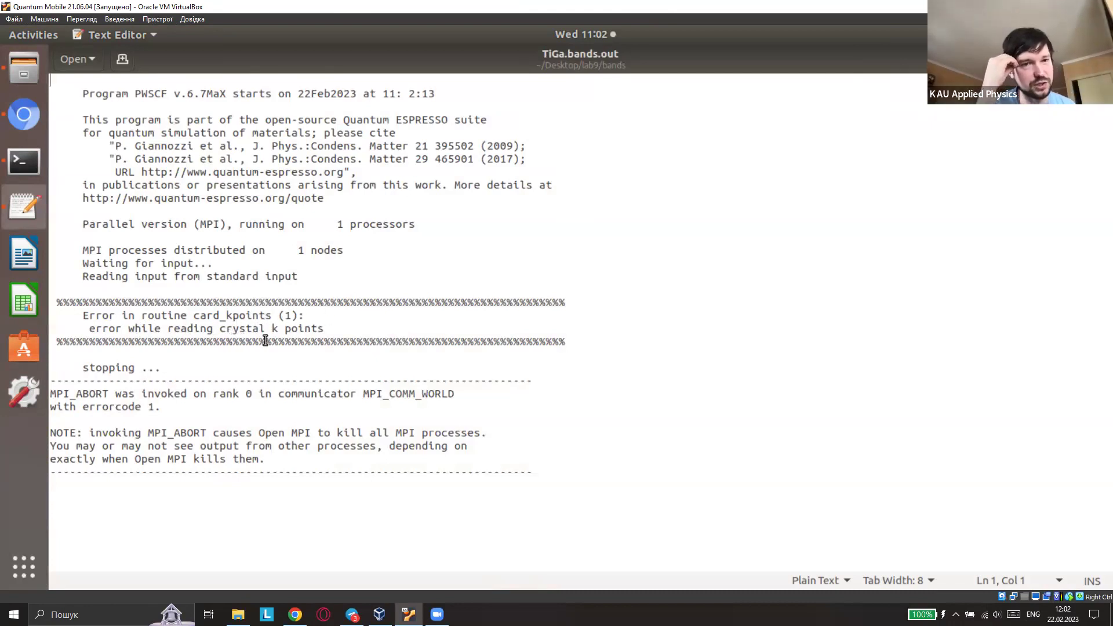
Open TiGa.bands.in from the bands folder and show its K_POINTS section
{"action": "left_click", "coordinate": [27, 70]}
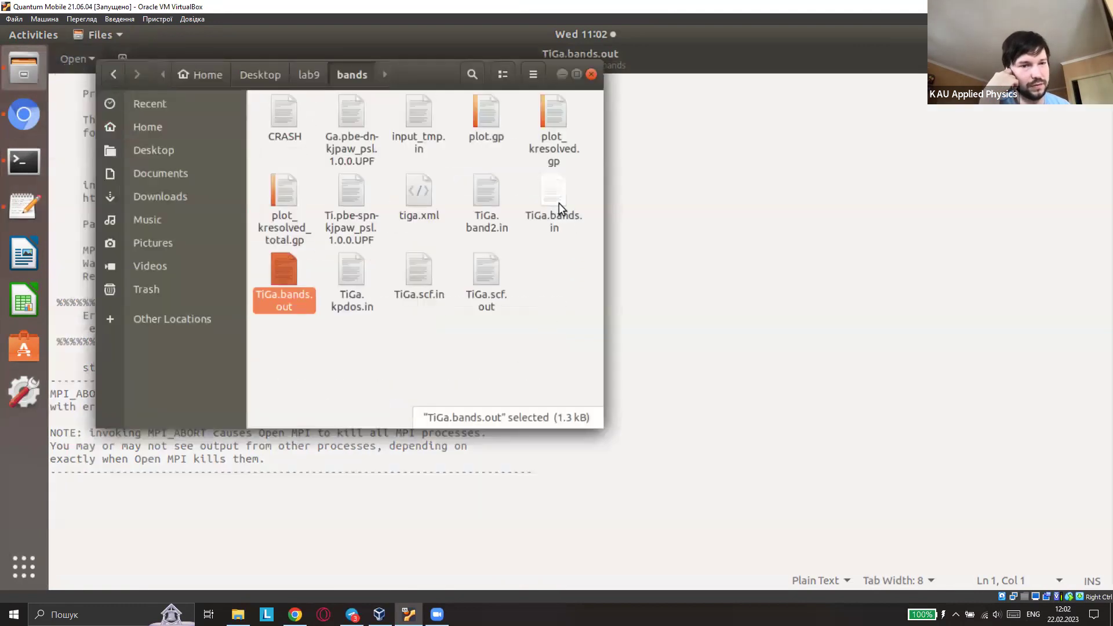
{"action": "double_click", "coordinate": [551, 191]}
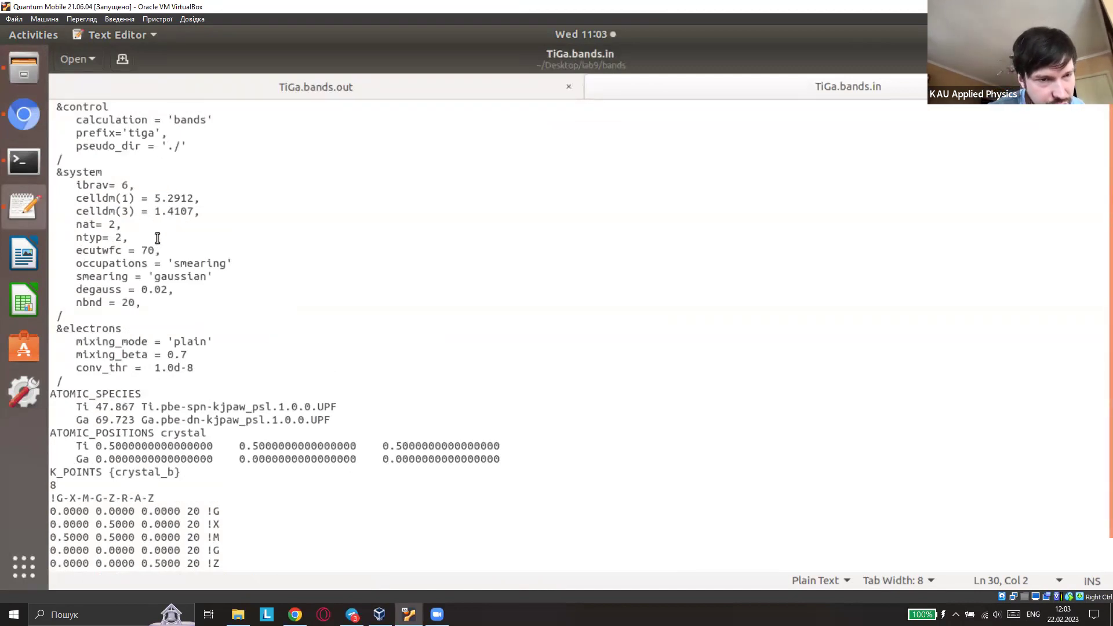
{"action": "scroll", "coordinate": [180, 242], "scroll_direction": "down", "scroll_amount": 1}
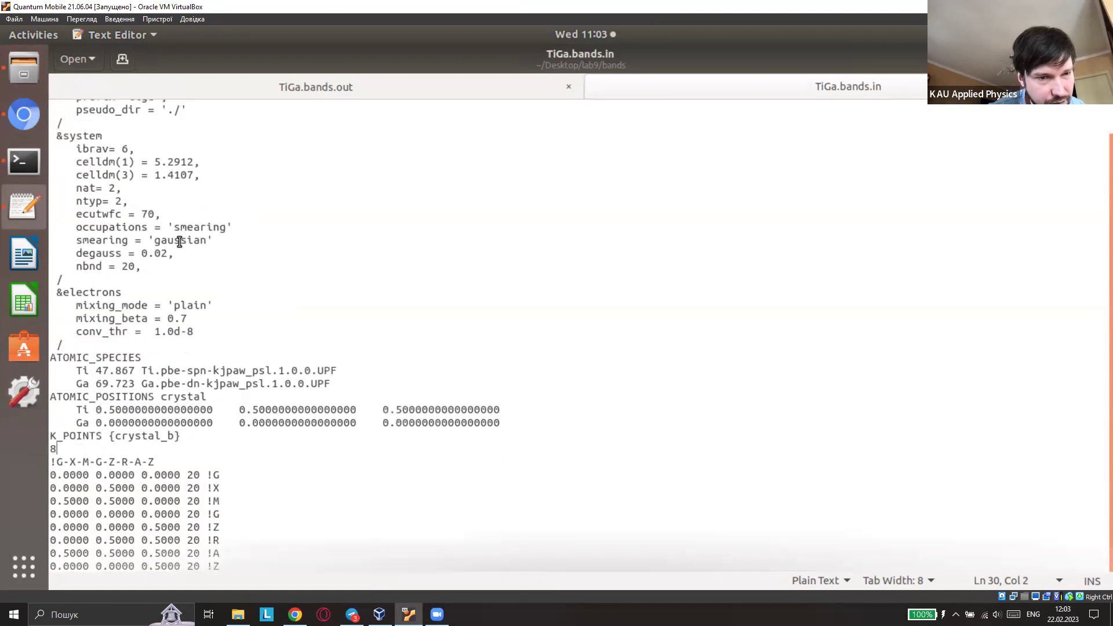
Delete the comment line "!G-X-M-G-Z-R-A-Z" below the k-point count of 8 in TiGa.bands.in
{"action": "left_click", "coordinate": [169, 460]}
{"action": "key", "text": "BackSpace"}
{"action": "key", "text": "BackSpace"}
{"action": "key", "text": "BackSpace"}
{"action": "key", "text": "BackSpace"}
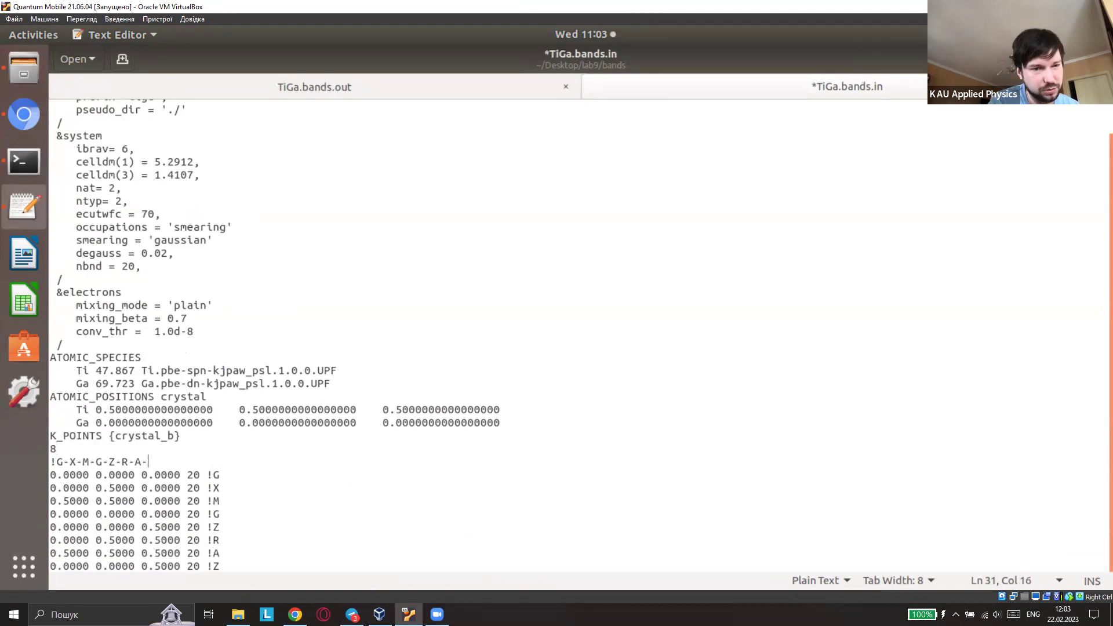
{"action": "key", "text": "BackSpace"}
{"action": "key", "text": "BackSpace"}
{"action": "key", "text": "BackSpace"}
{"action": "key", "text": "BackSpace"}
{"action": "key", "text": "BackSpace"}
{"action": "key", "text": "BackSpace"}
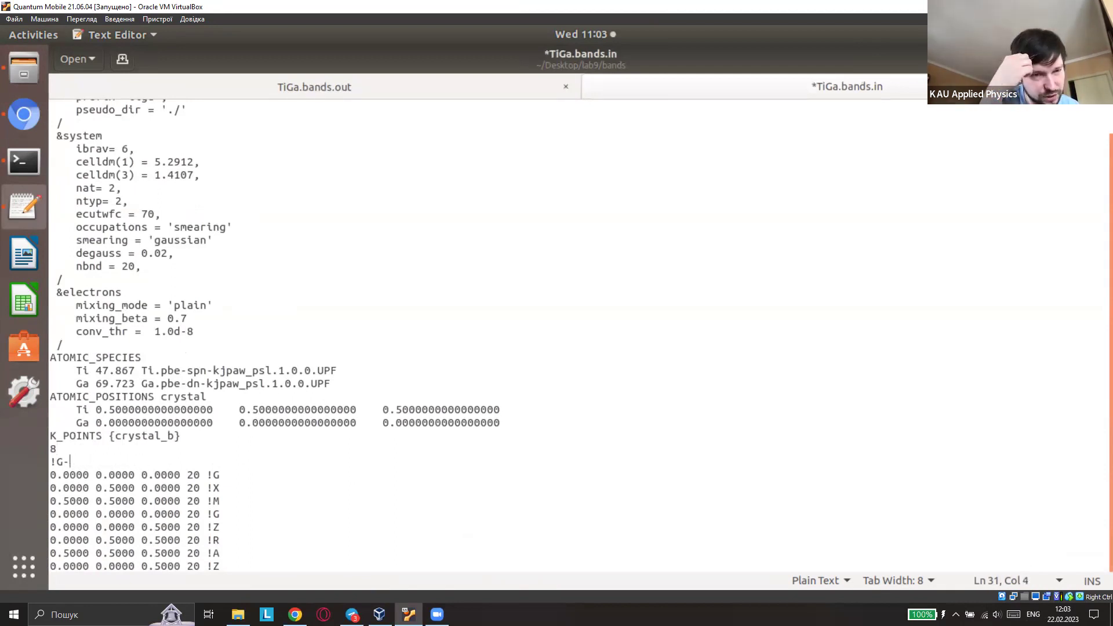
{"action": "key", "text": "BackSpace"}
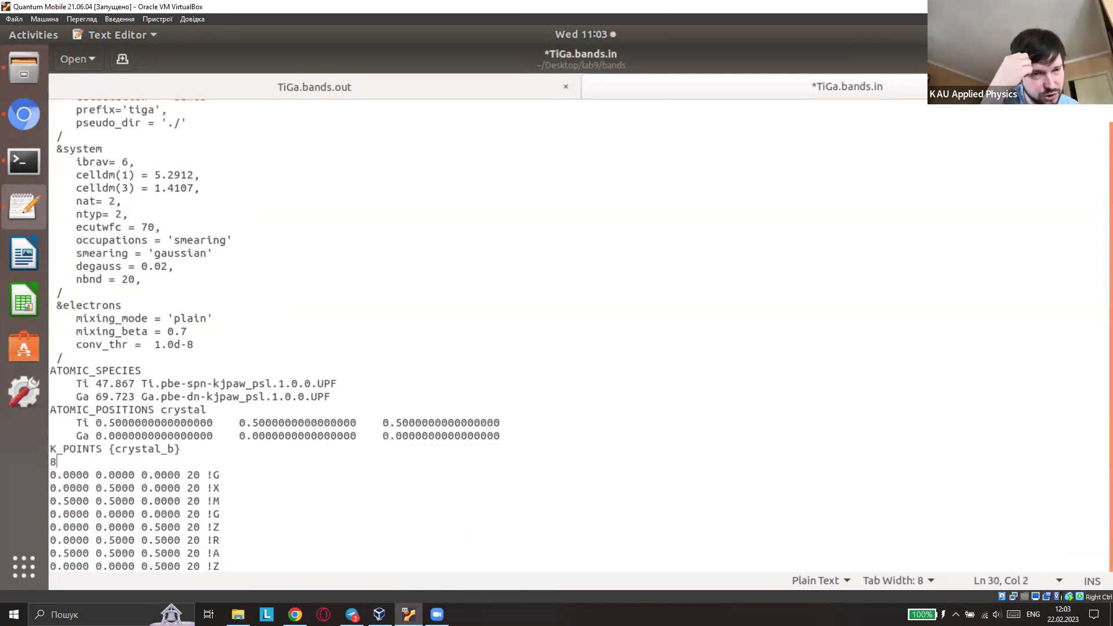
Save TiGa.bands.in and put the text editor window away
{"action": "left_click", "coordinate": [357, 493]}
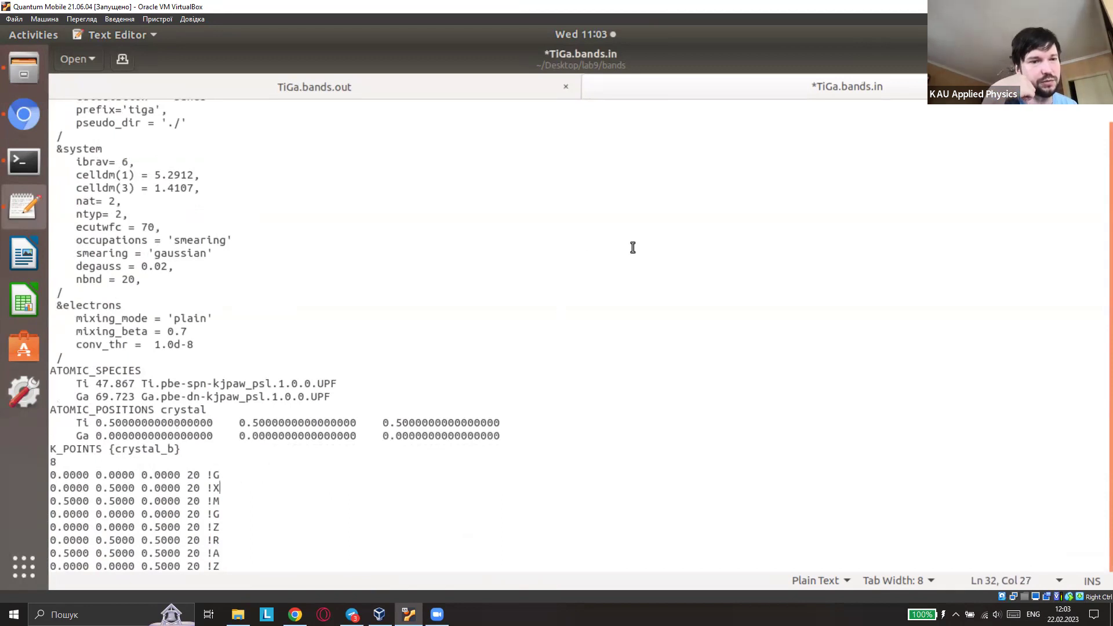
{"action": "key", "text": "ctrl+s"}
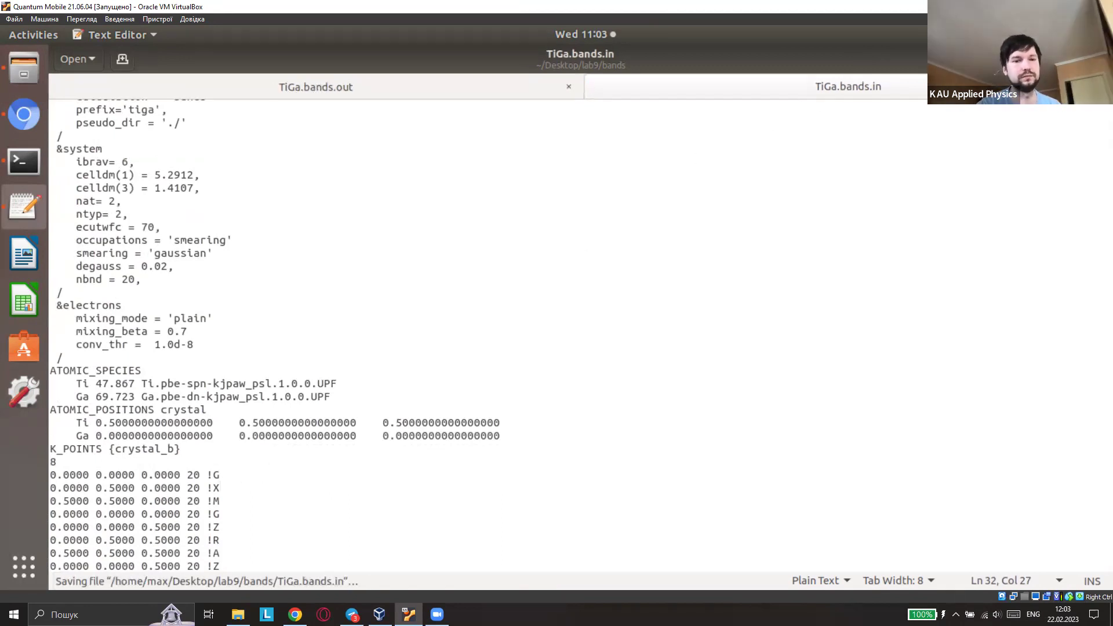
{"action": "key", "text": "ctrl+q"}
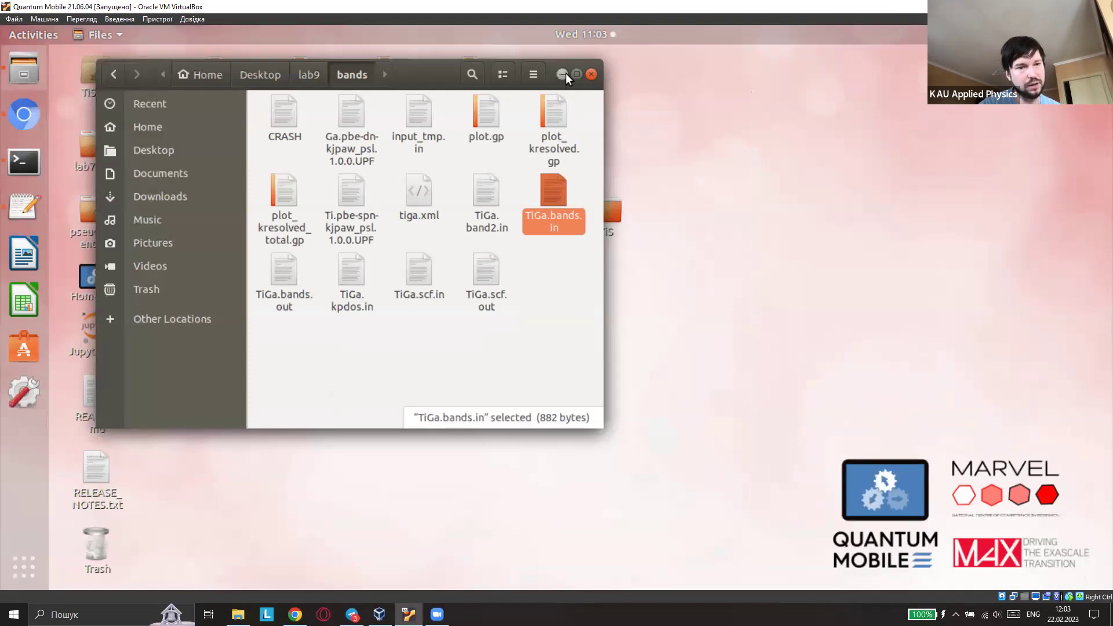
Minimize the file manager and rerun "pw.x < TiGa.bands.in > TiGa.bands.out" in the terminal
{"action": "left_click", "coordinate": [564, 73]}
{"action": "left_click", "coordinate": [19, 167]}
{"action": "key", "text": "Up"}
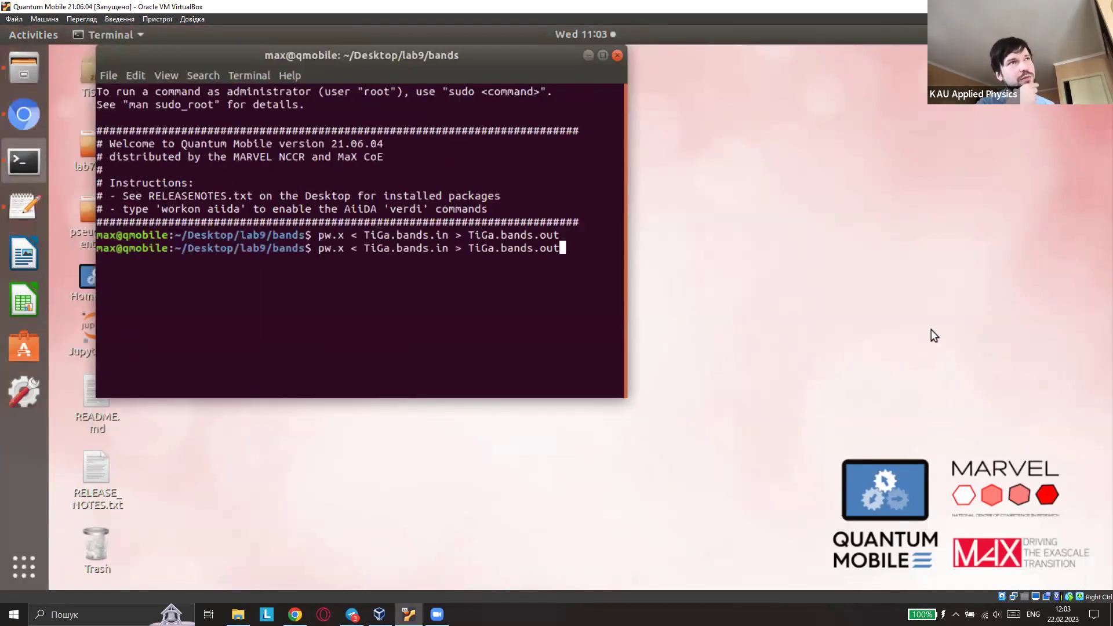
{"action": "key", "text": "Return"}
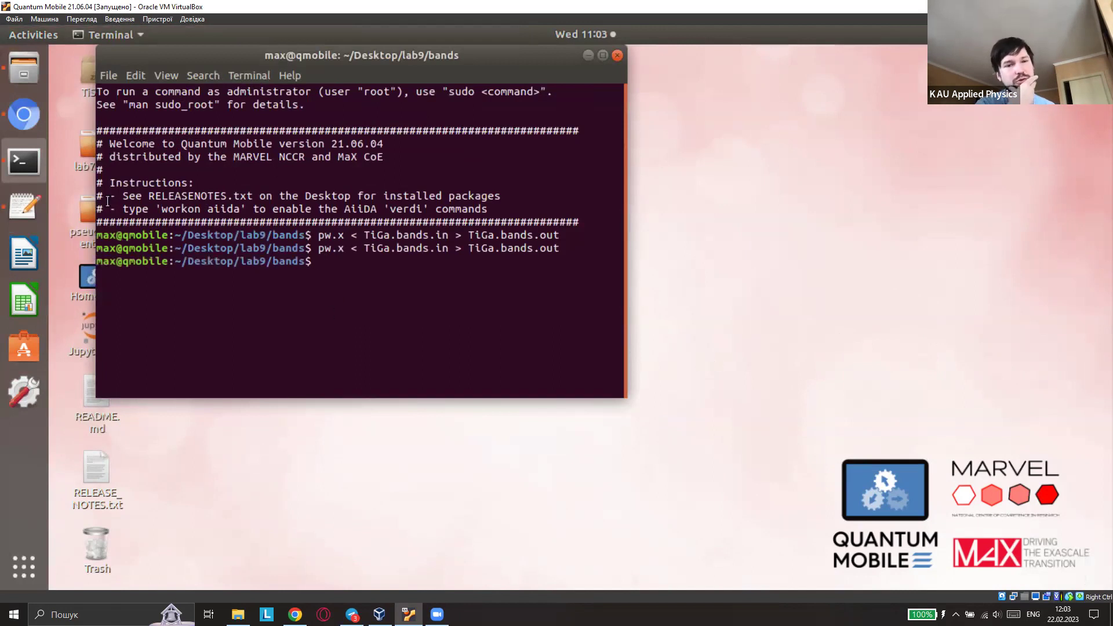
Switch the text editor to TiGa.bands.out and reload the file from disk to read the new output
{"action": "left_click", "coordinate": [17, 215]}
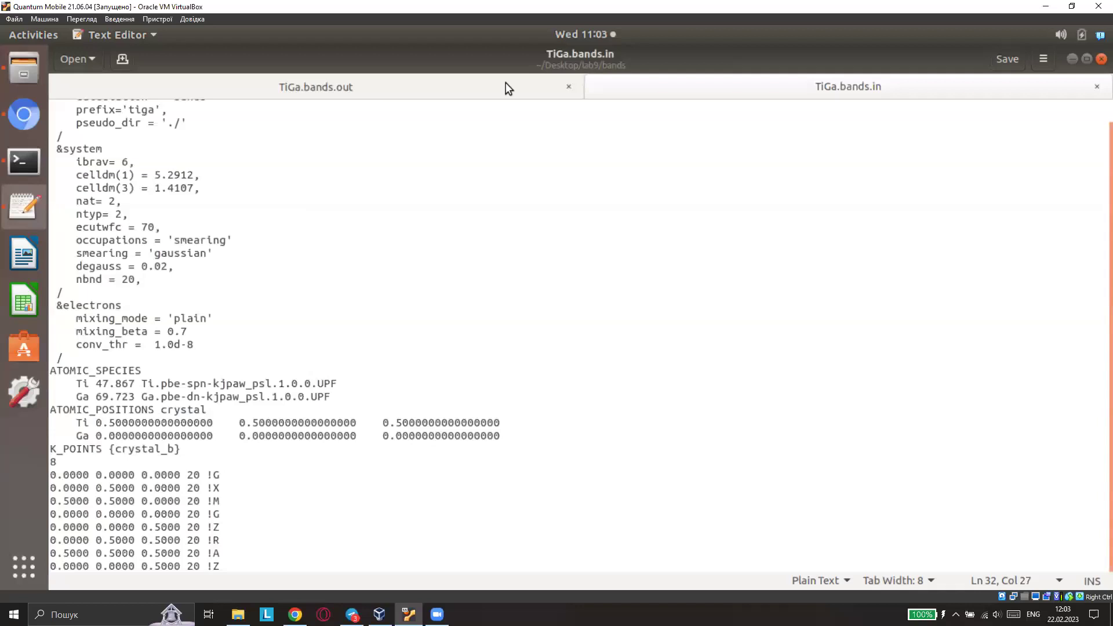
{"action": "left_click", "coordinate": [436, 91]}
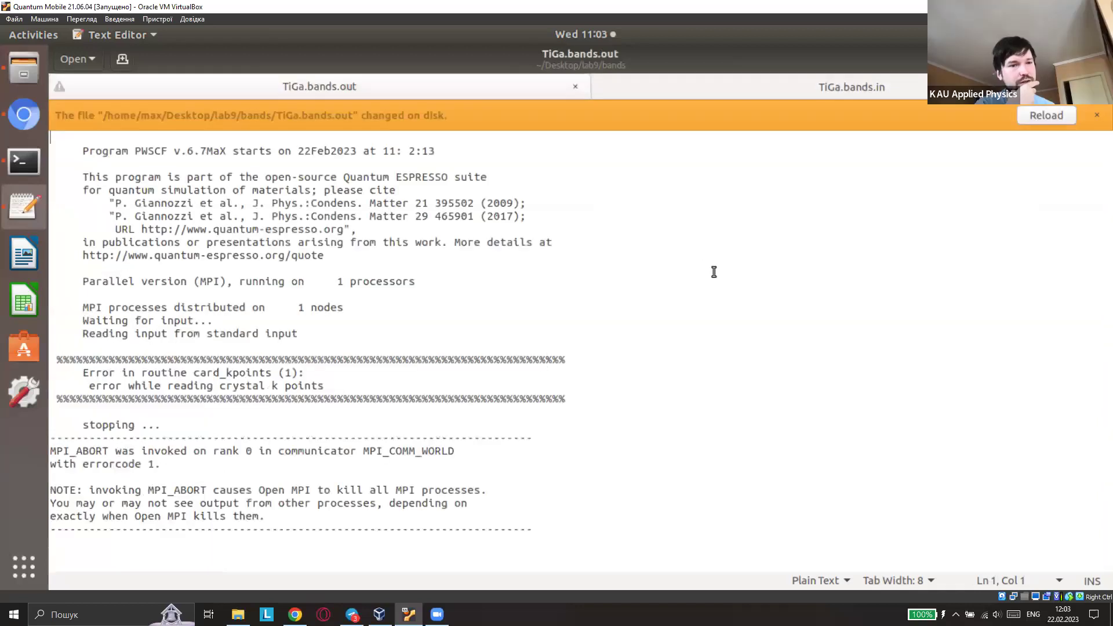
{"action": "left_click", "coordinate": [1062, 114]}
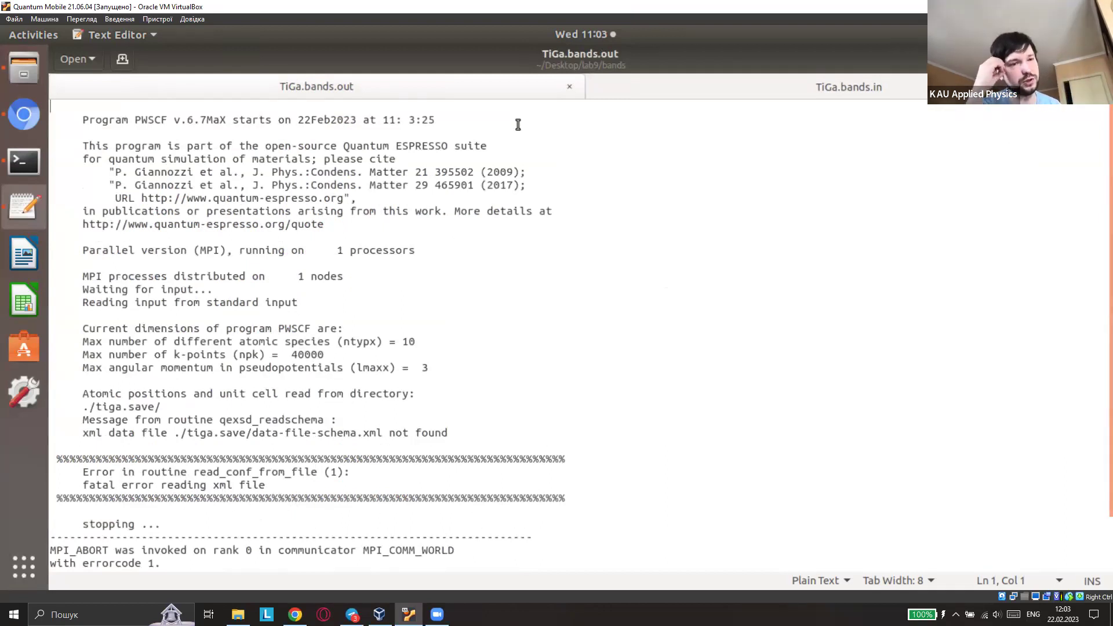
Browse to the lab9/scf folder in the file manager and copy its tiga.save folder
{"action": "left_click", "coordinate": [23, 68]}
{"action": "left_click", "coordinate": [531, 319]}
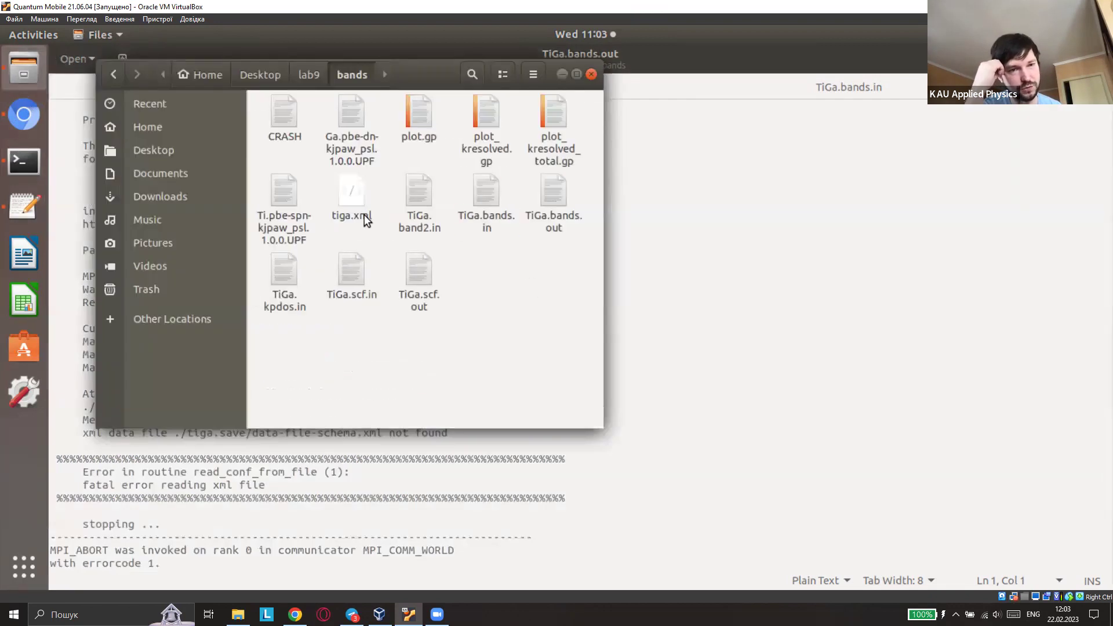
{"action": "left_click", "coordinate": [317, 77]}
{"action": "double_click", "coordinate": [414, 112]}
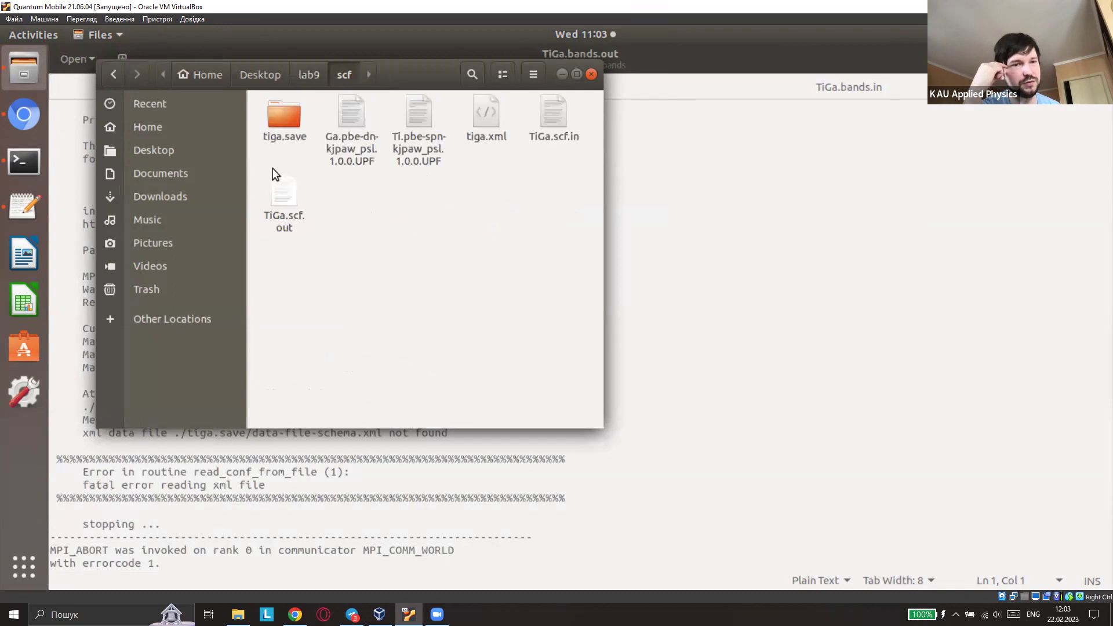
{"action": "right_click", "coordinate": [283, 122]}
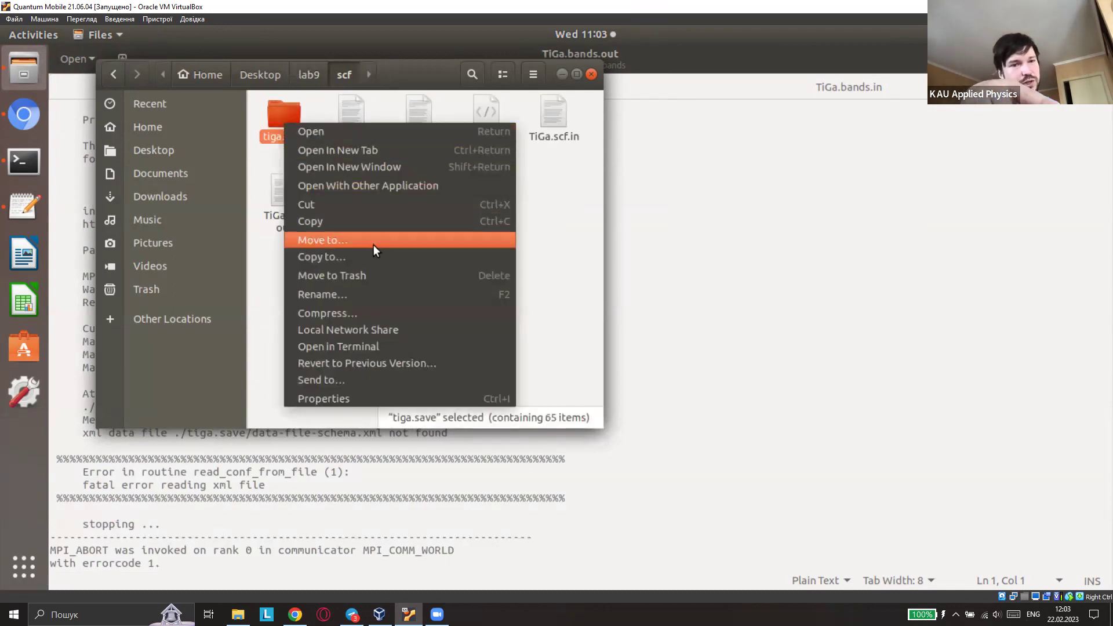
{"action": "left_click", "coordinate": [337, 219]}
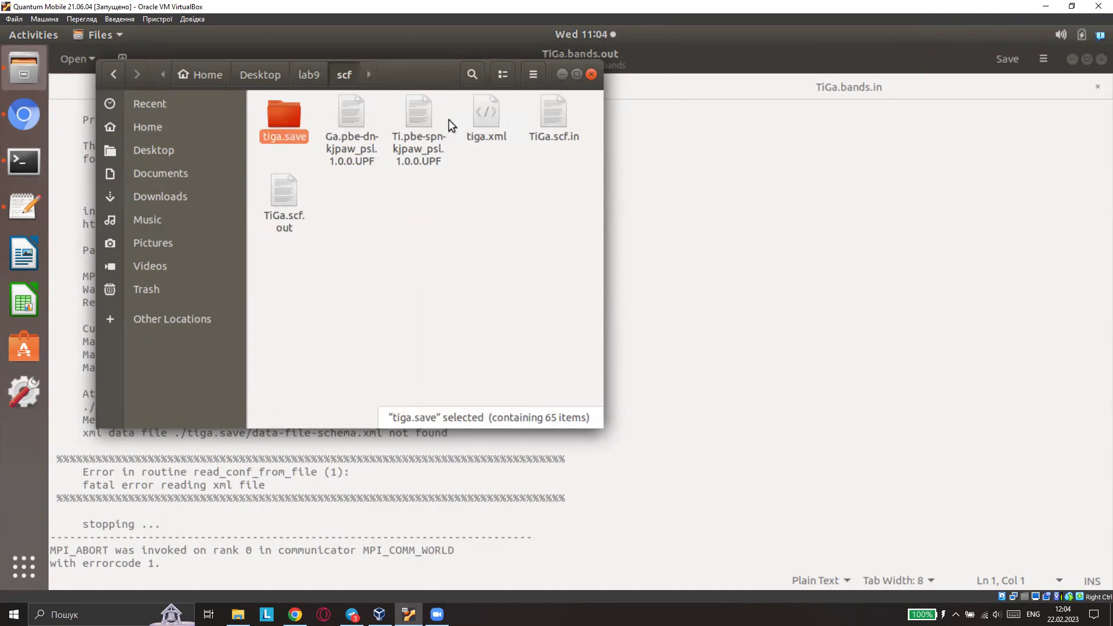
Paste the copied tiga.save folder into lab9/bands and close the file manager window
{"action": "left_click", "coordinate": [314, 77]}
{"action": "double_click", "coordinate": [285, 120]}
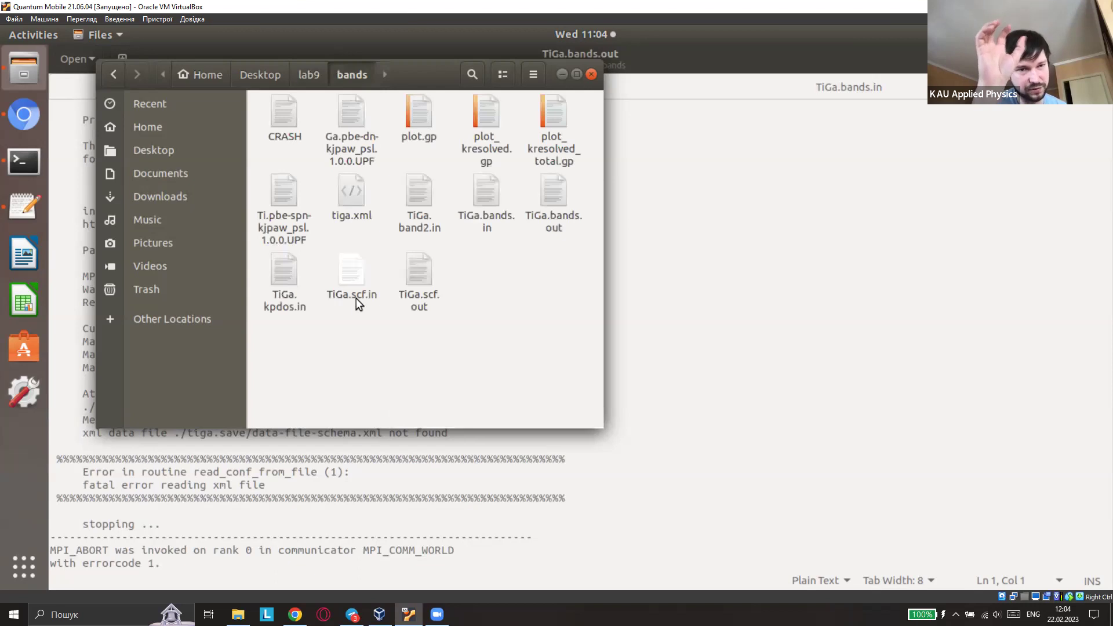
{"action": "right_click", "coordinate": [405, 347]}
{"action": "left_click", "coordinate": [462, 375]}
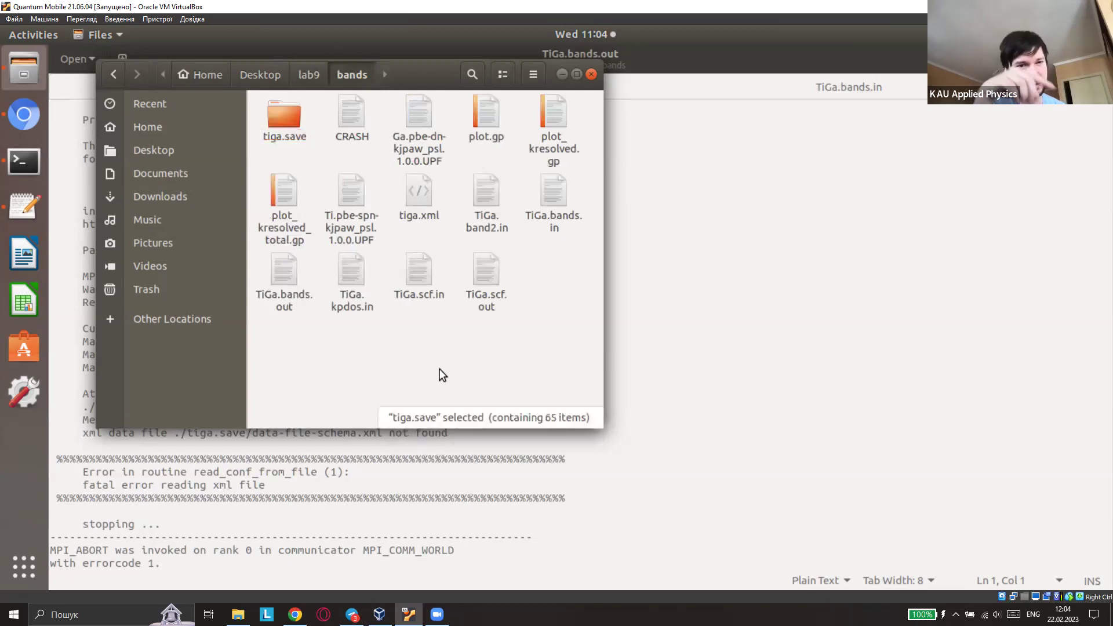
{"action": "left_click", "coordinate": [591, 74]}
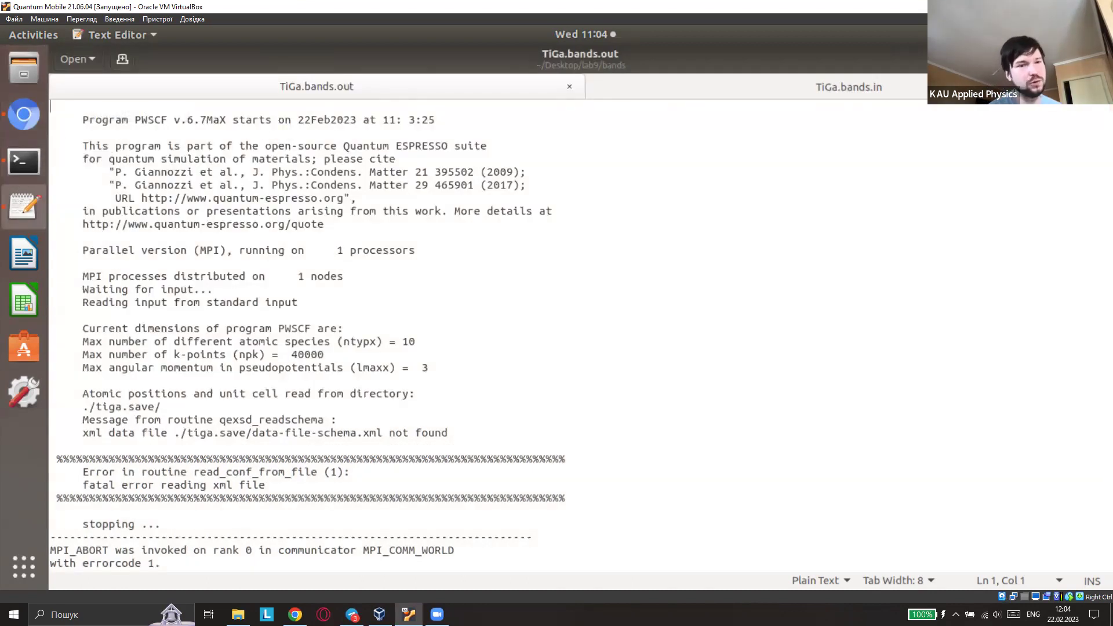
Quit the text editor and rerun "pw.x < TiGa.bands.in > TiGa.bands.out" in the terminal
{"action": "key", "text": "ctrl+q"}
{"action": "key", "text": "Up"}
{"action": "key", "text": "Return"}
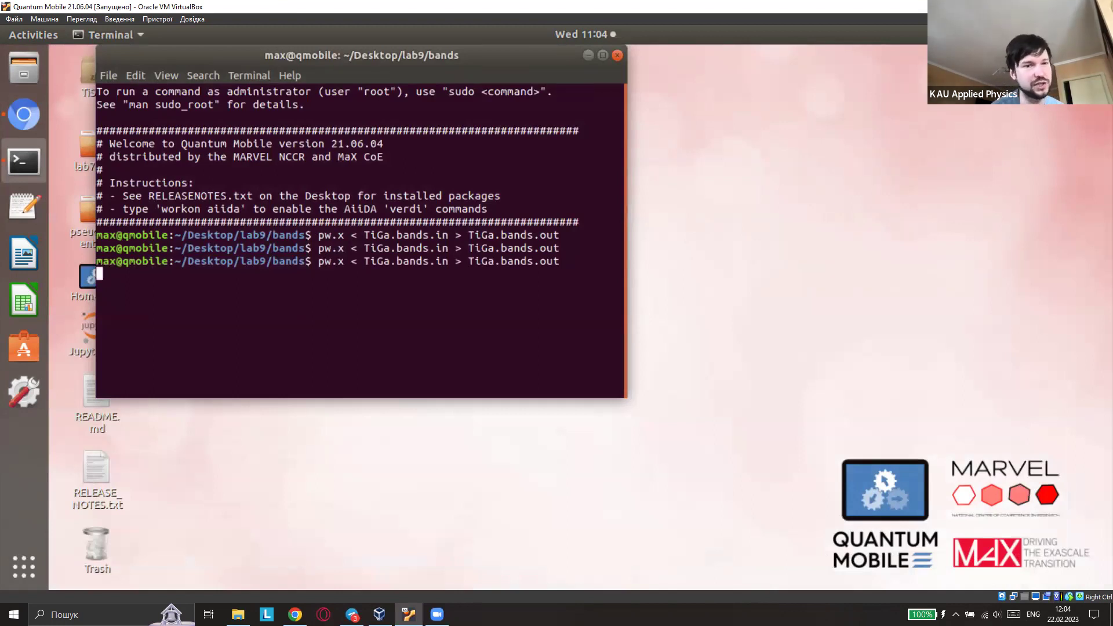